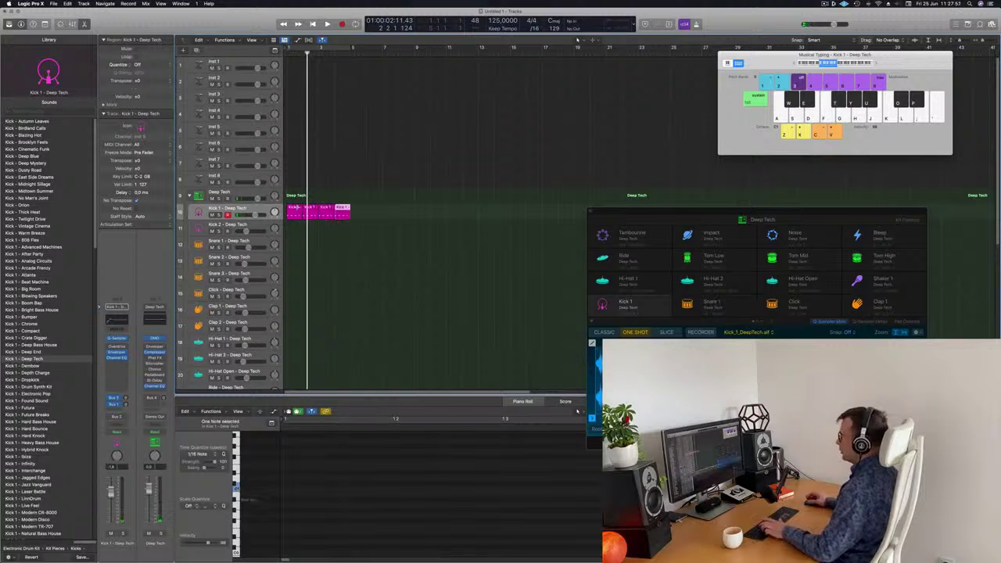
- Turn on cycling over bars 1 to 5, move the drum kit window clear, and play the kick loop
key(space)
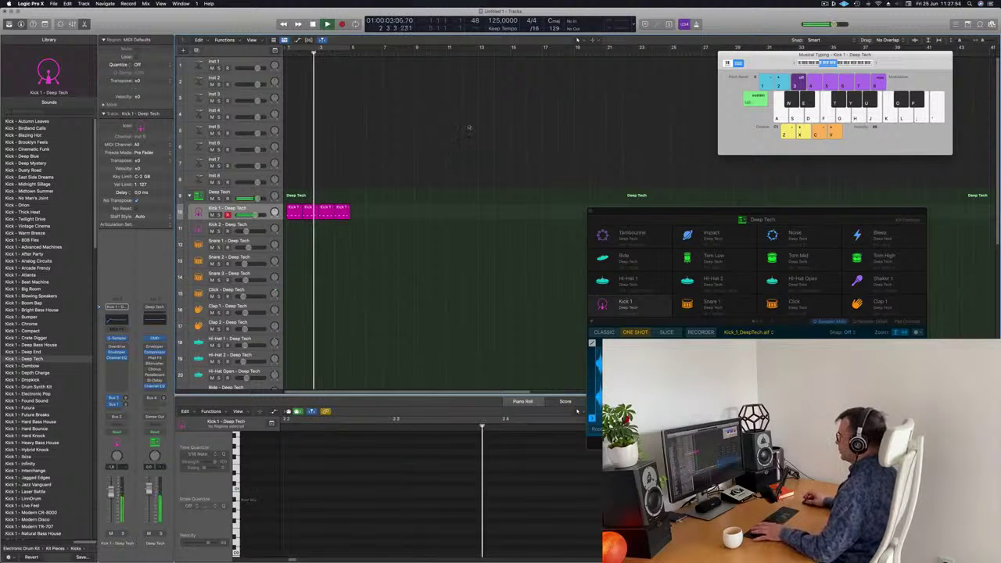
click(337, 47)
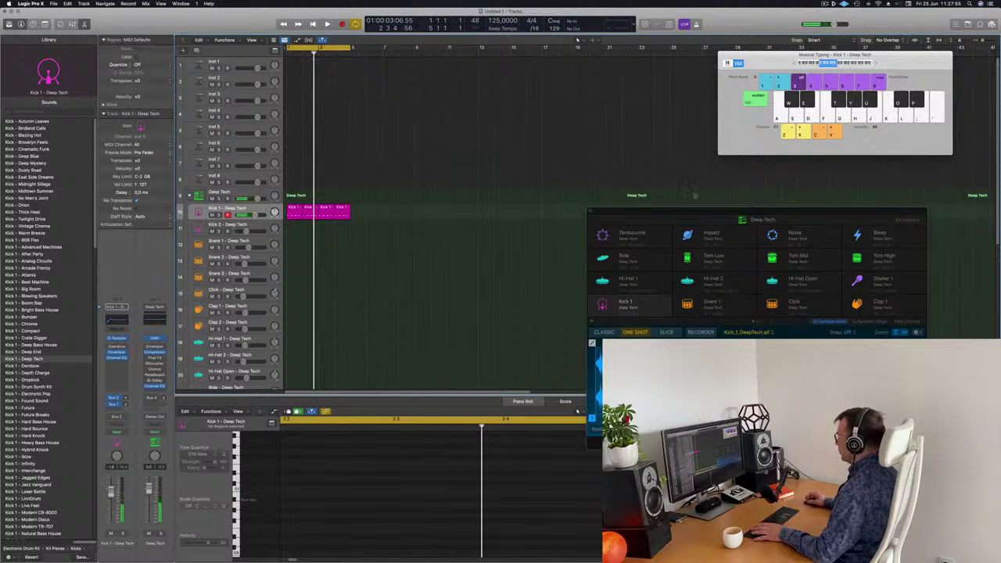
drag(697, 214, 568, 117)
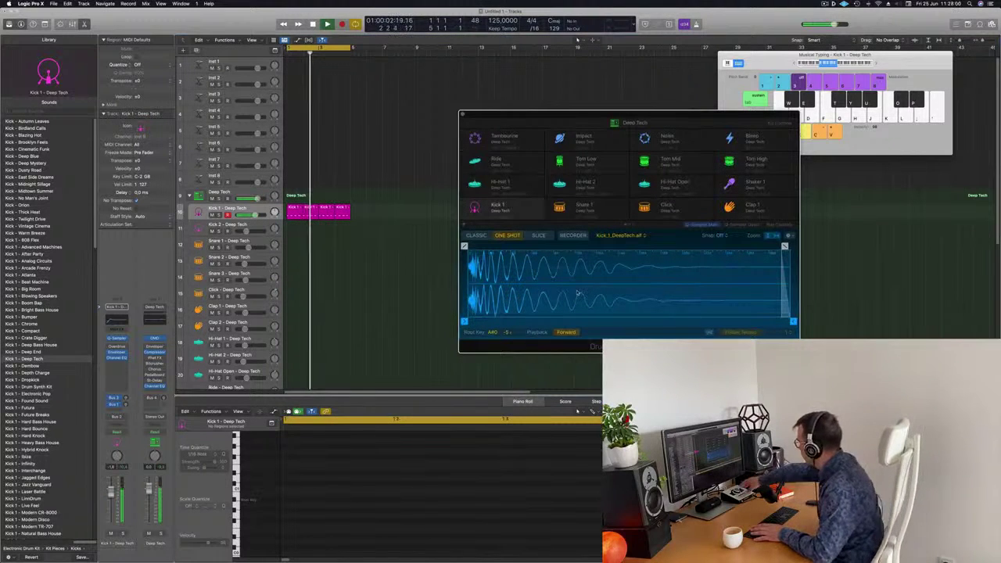
key(space)
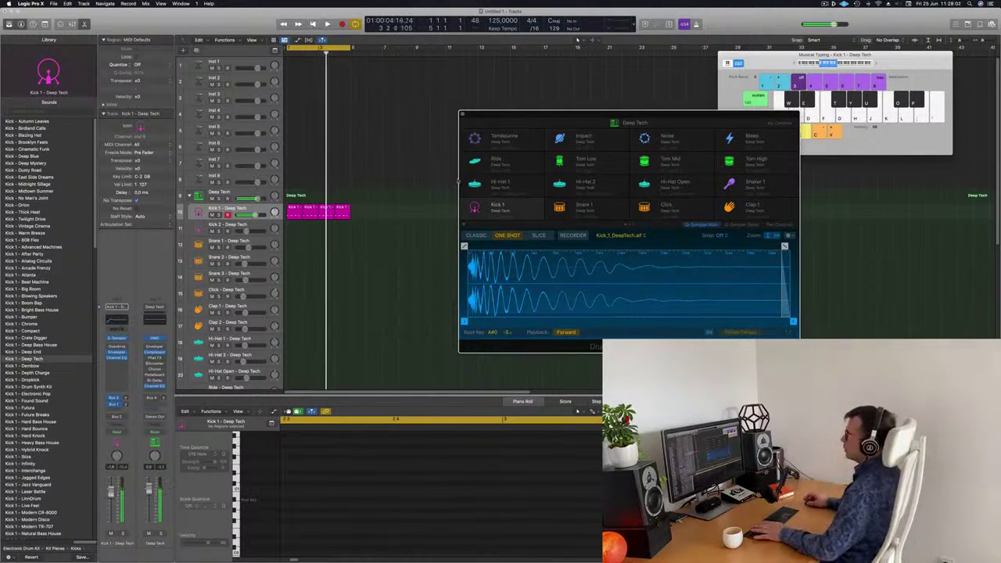
- Select all the notes of the four Kick 1 regions in the piano roll and transpose them down two semitones
click(344, 211)
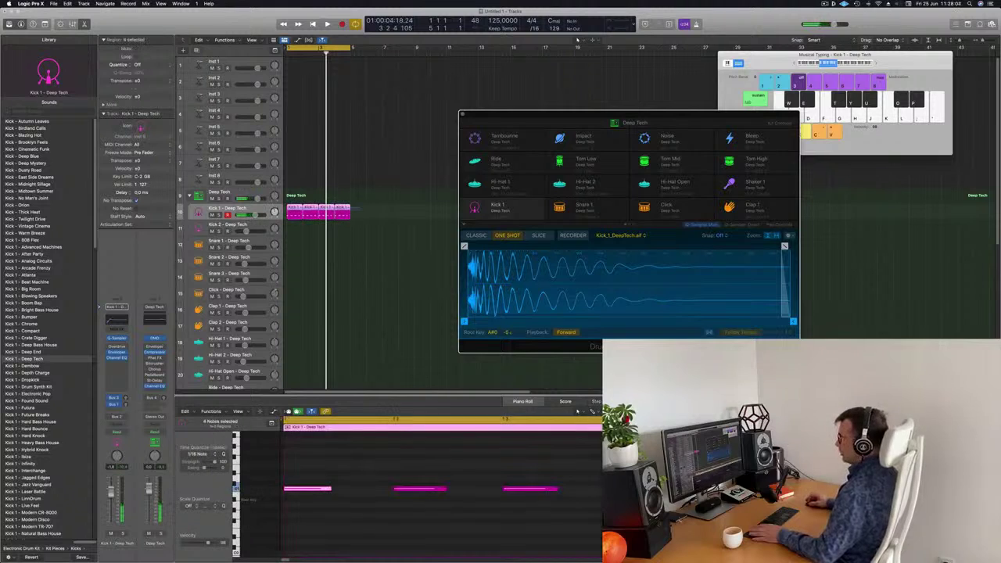
key(e)
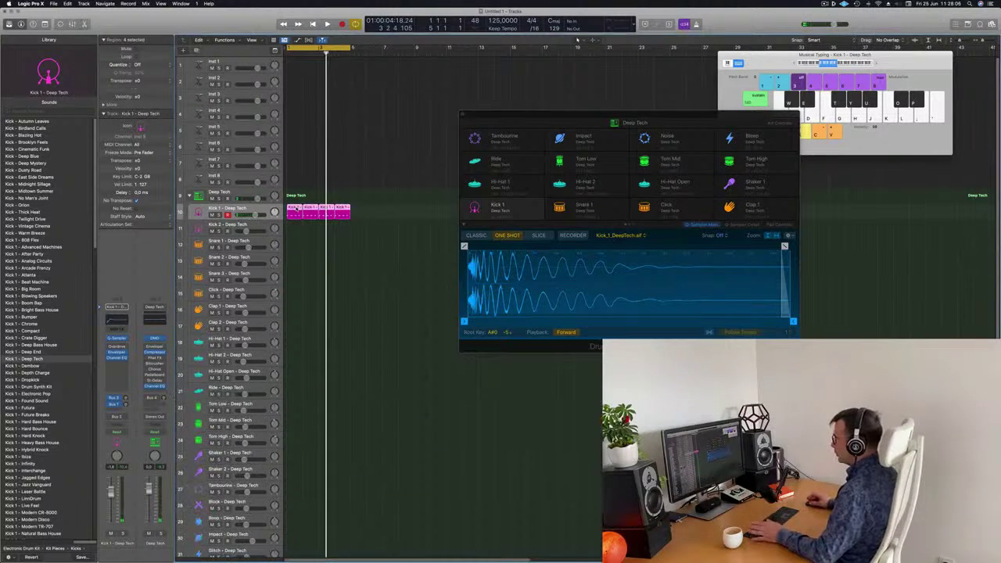
key(e)
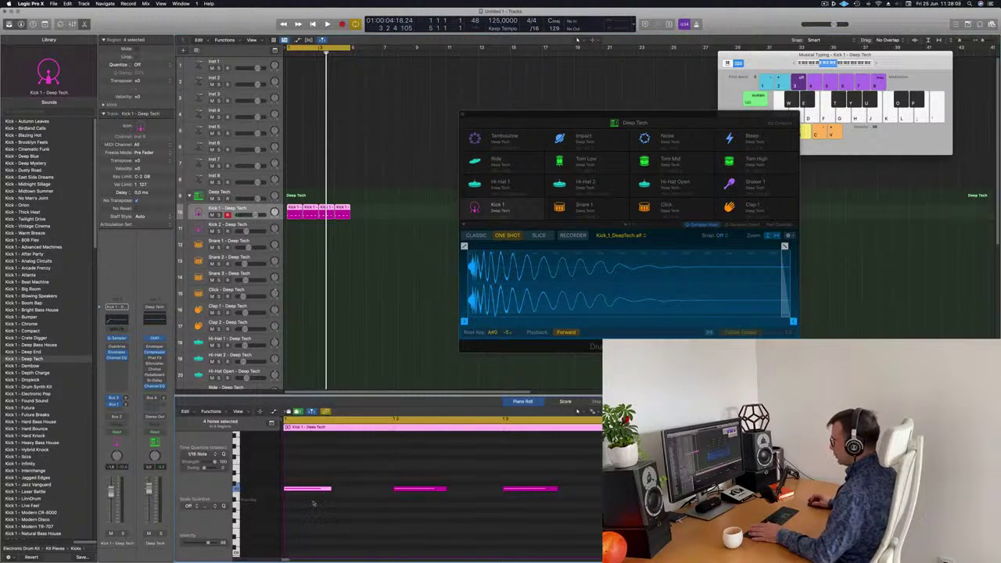
key(alt+Down)
key(alt+Down)
key(alt+Down)
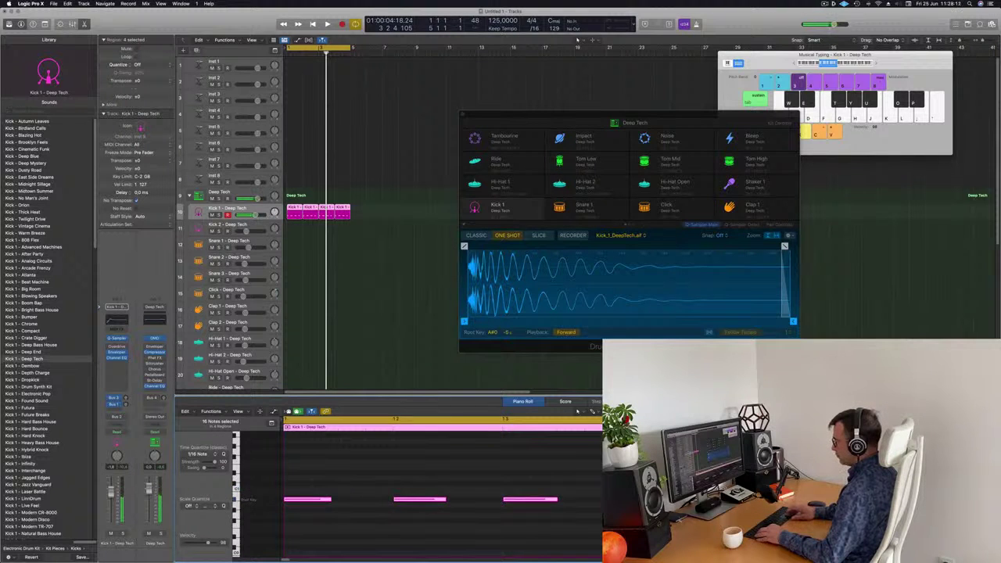
- Transpose all the selected kick notes up six semitones and audition the higher pitch
key(alt+shift+Up)
key(alt+Up)
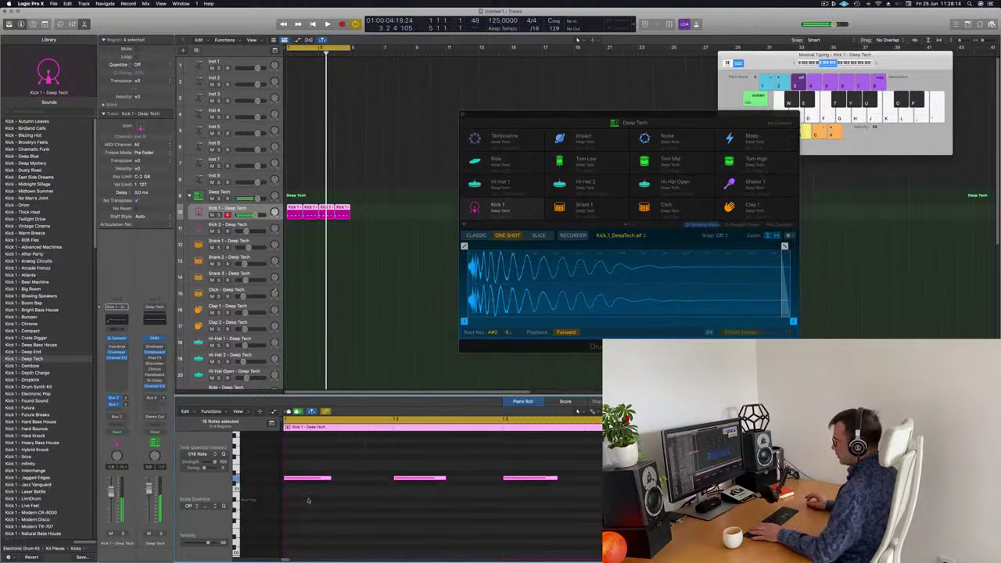
key(alt+Up)
key(alt+Up)
key(space)
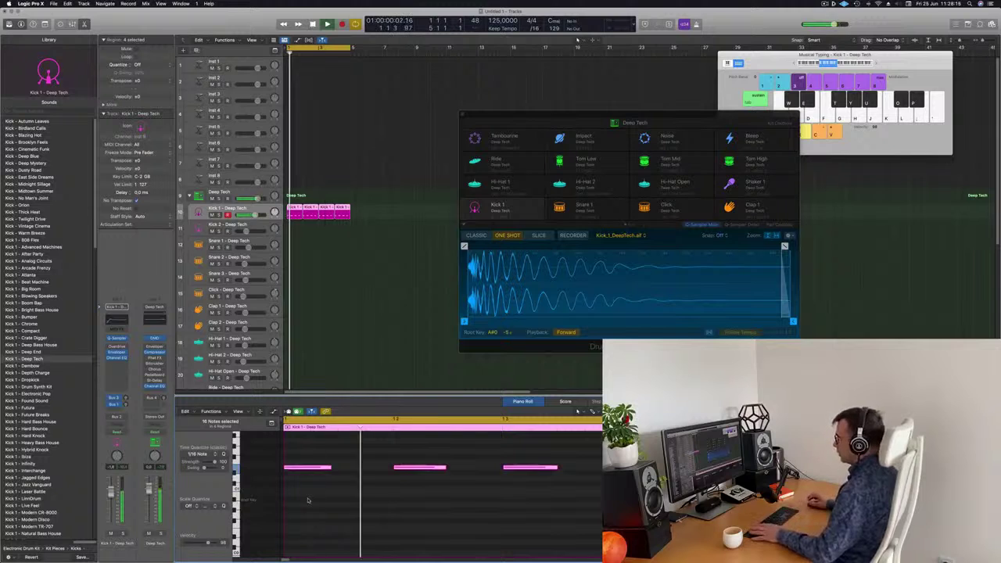
key(space)
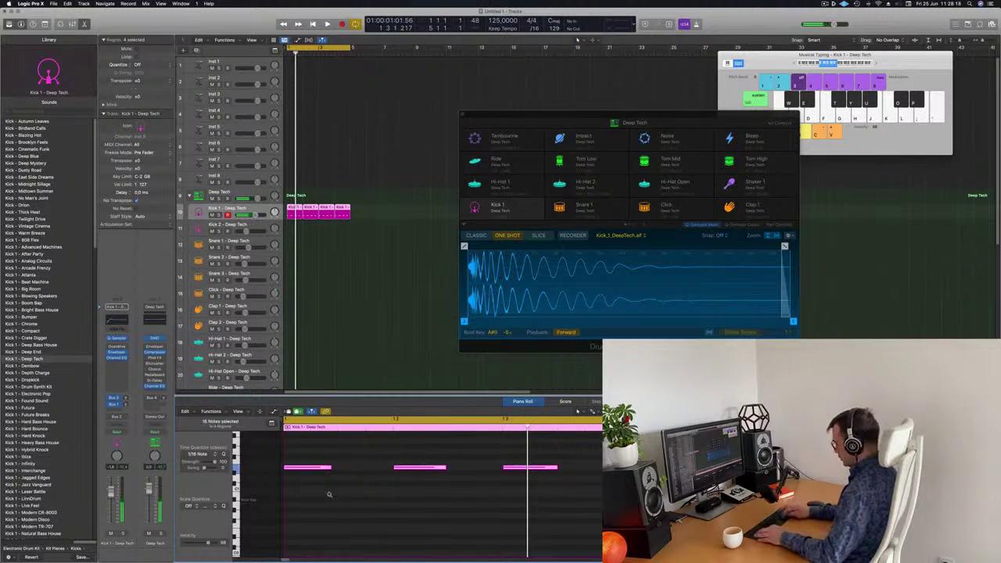
- Transpose the selected kick notes down one octave and play the loop to check the lower pitch
key(shift+alt+Down)
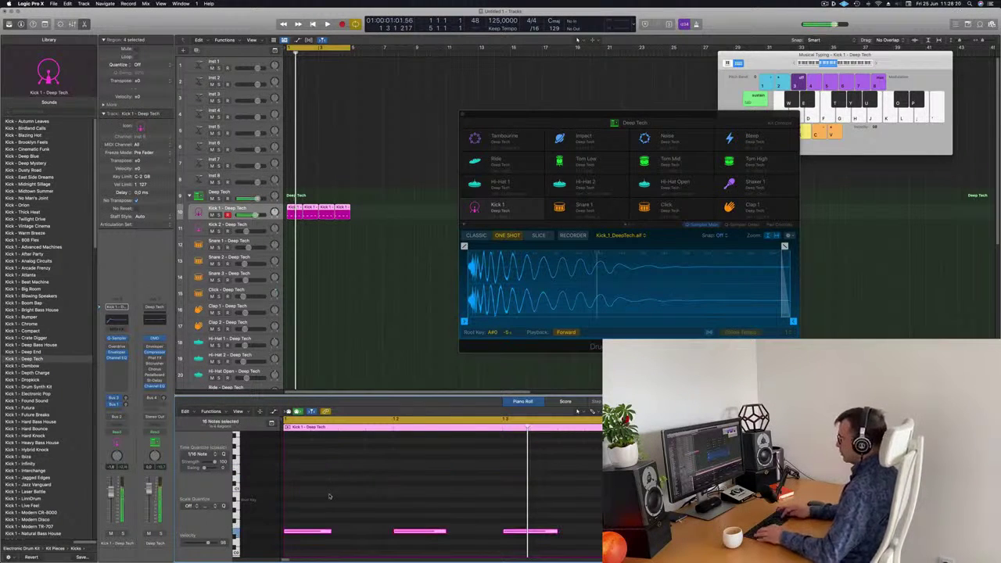
key(space)
drag(673, 120, 641, 104)
key(space)
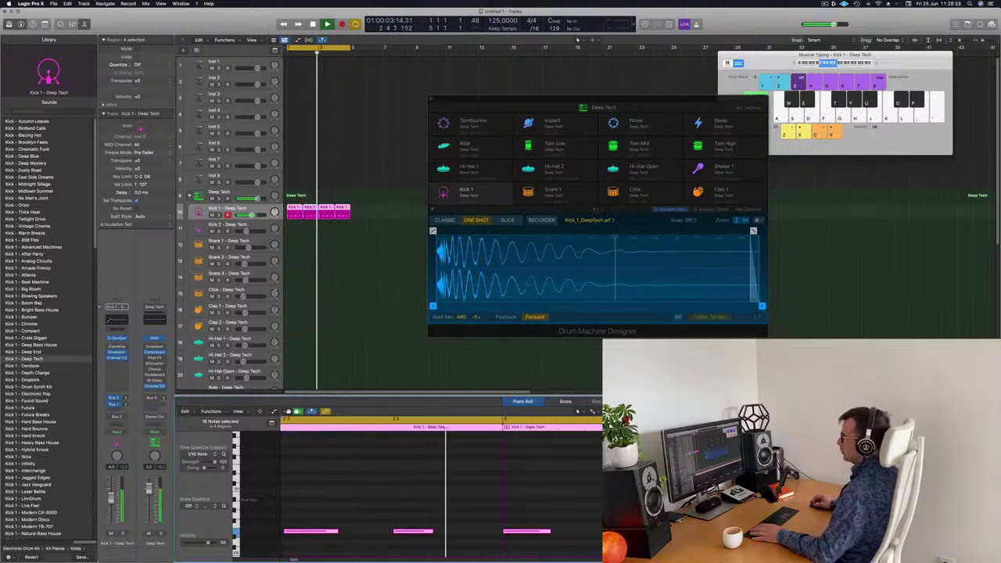
- Lower the Kick 1 channel volume to about -6.3 dB while the loop plays
click(118, 348)
click(110, 356)
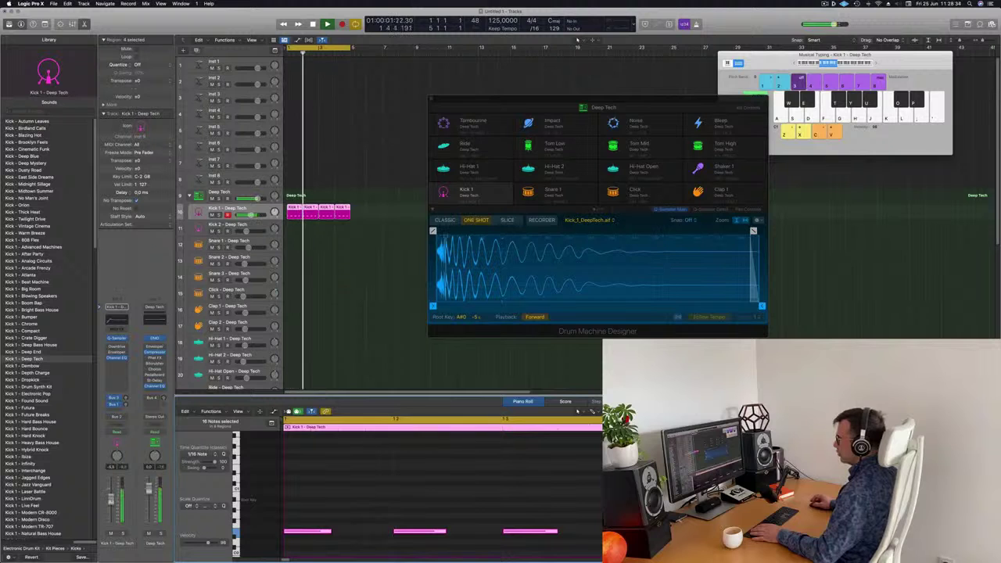
drag(621, 100, 625, 91)
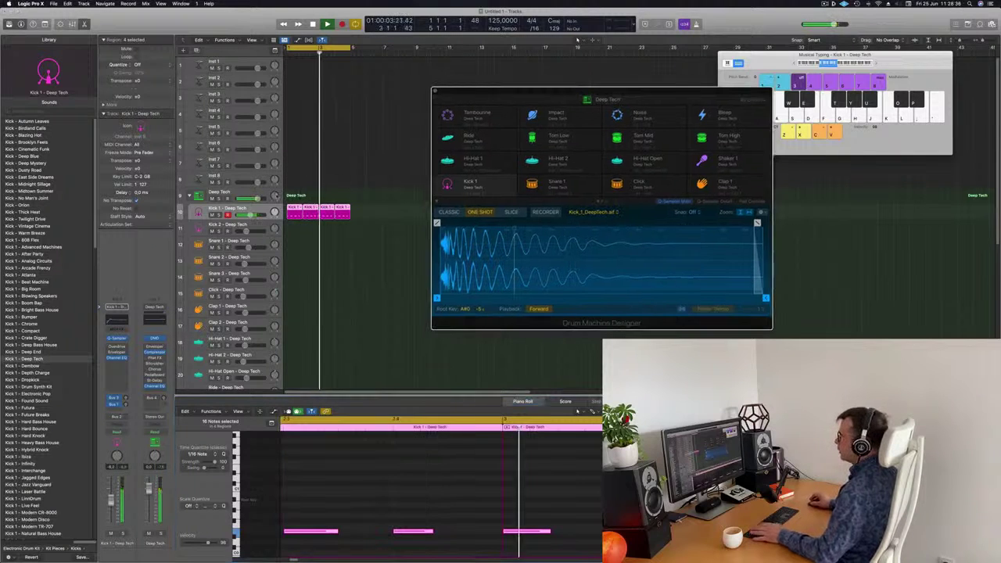
key(space)
- Copy the first one-bar Kick 1 region onto the Snare 1 track at bar 1
click(359, 206)
click(294, 208)
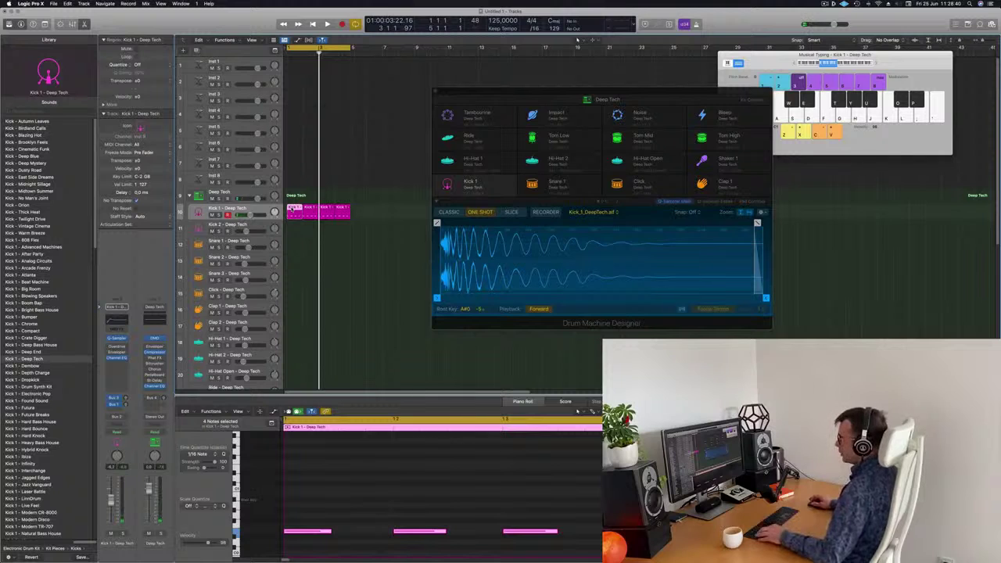
drag(293, 208, 293, 248)
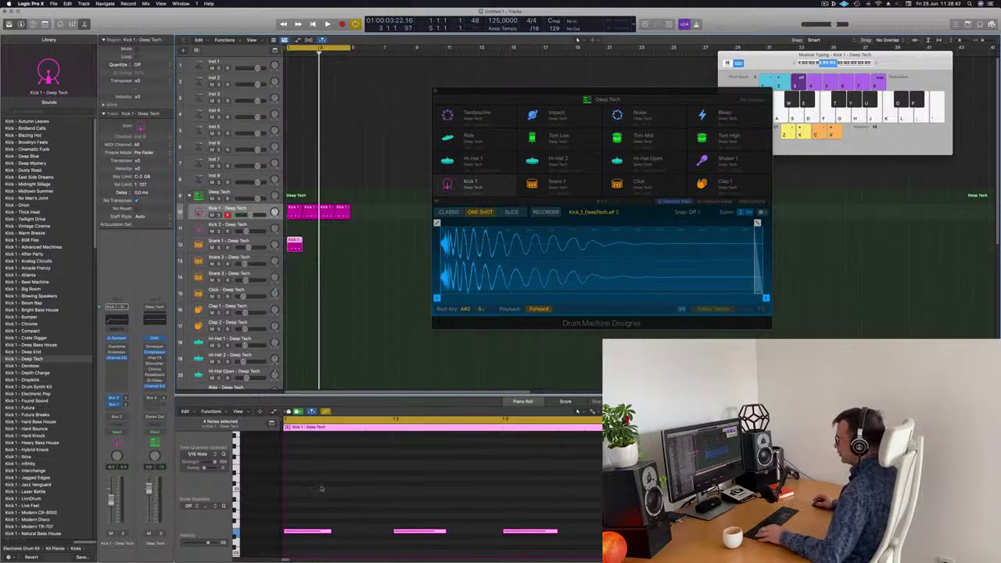
- Delete the first and third notes of the Snare 1 region and raise its two remaining notes by one octave
scroll(560, 530, down, 1)
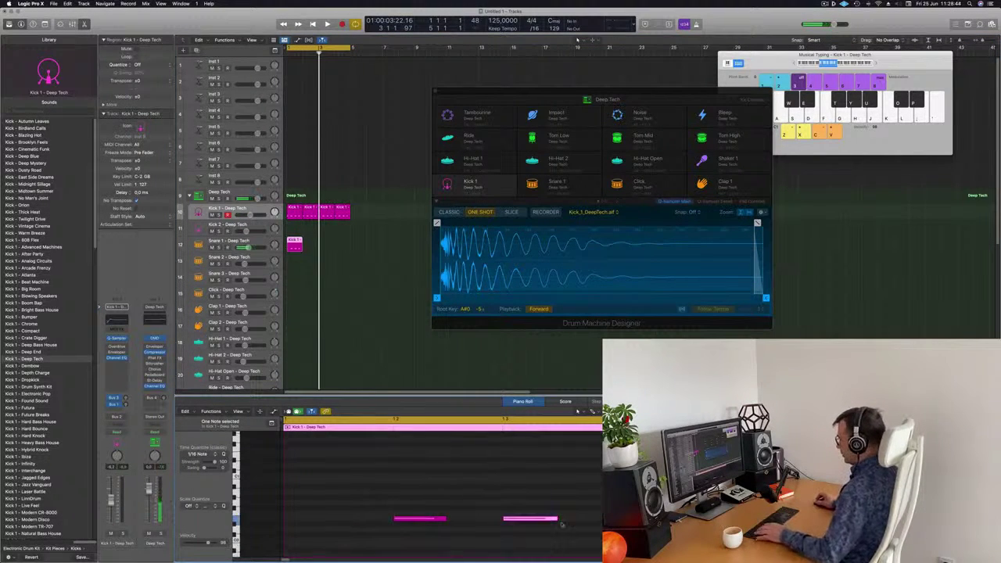
key(Delete)
drag(495, 477, 378, 526)
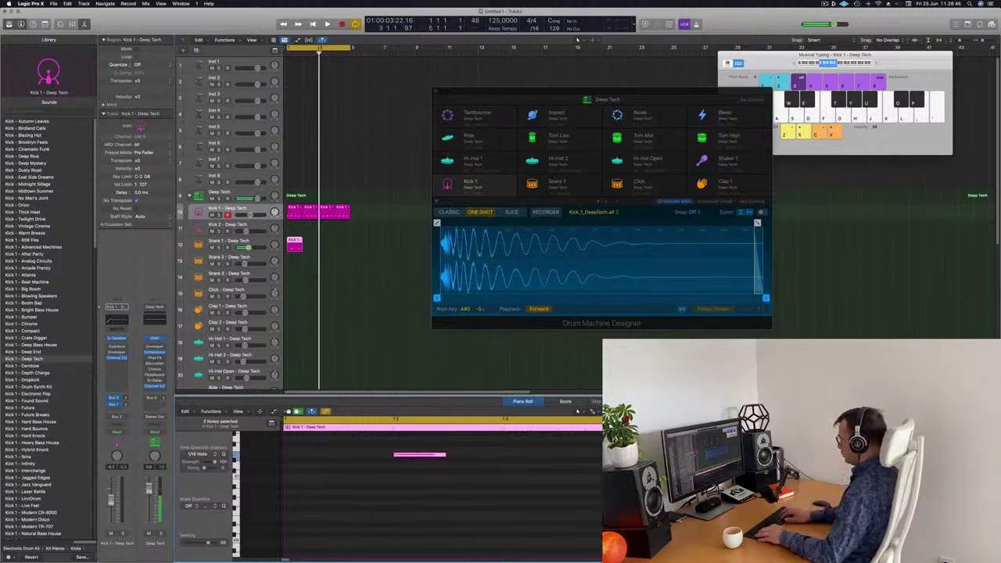
key(space)
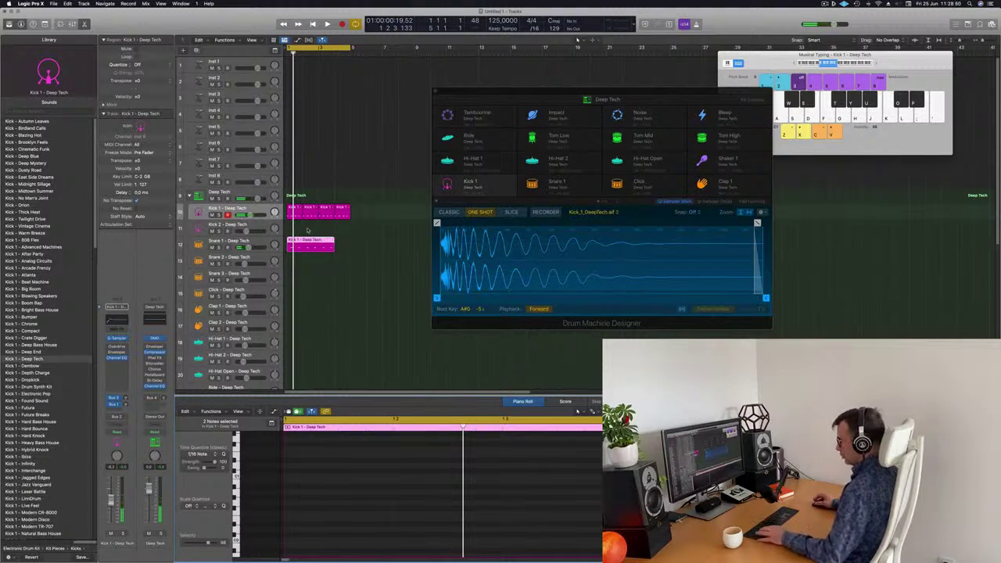
- Repeat the one-bar region on the Snare 1 track so that it fills bars 1 to 4
click(295, 244)
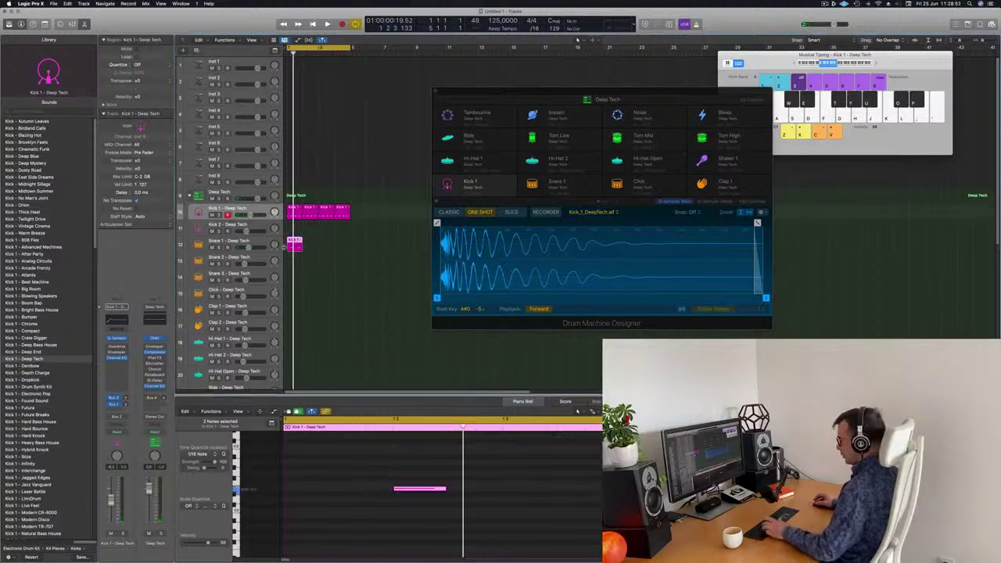
key(super+r)
key(super+r)
- Copy the first Kick 1 region onto the Hi-Hat 1 track and shift its notes an eighth note later onto the off-beats
scroll(354, 264, down, 2)
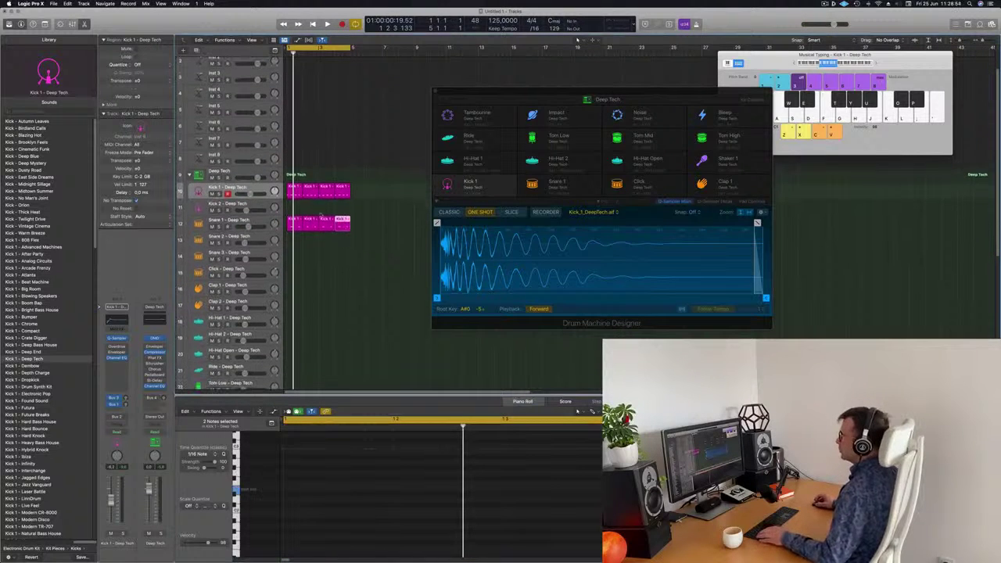
click(295, 187)
drag(294, 268, 294, 322)
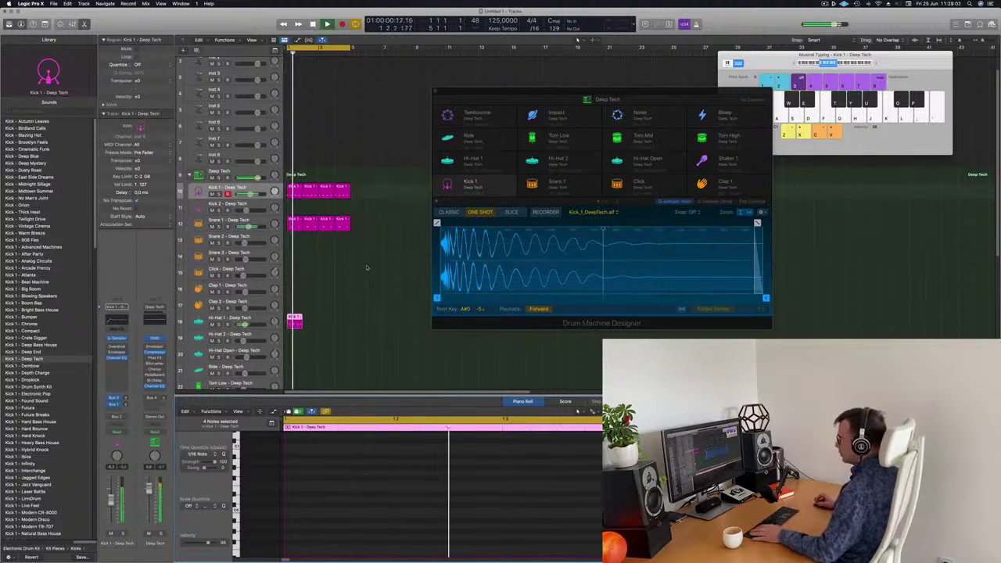
- Repeat the one-bar Hi-Hat 1 region to fill bars 1 to 4 and play the beat
click(298, 329)
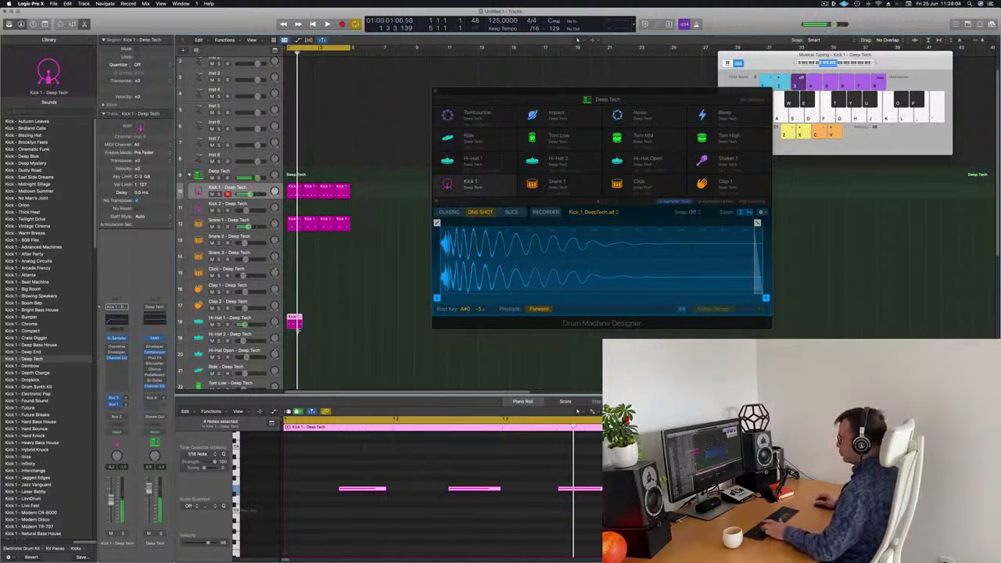
key(super+r)
key(super+r)
key(space)
key(space)
key(space)
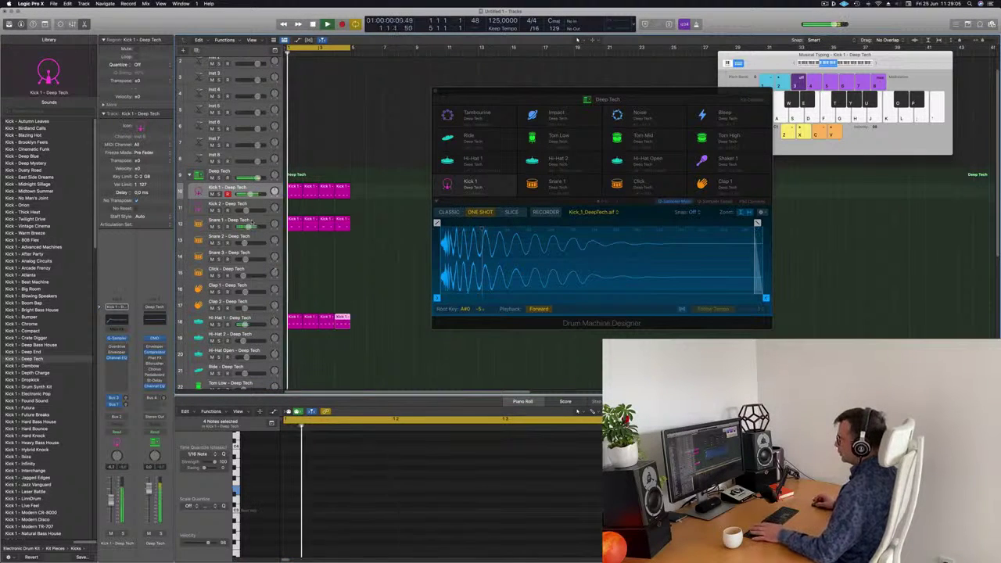
- Lower the Snare 1 channel volume while the beat loops, and move the drum kit window away from the regions
click(227, 220)
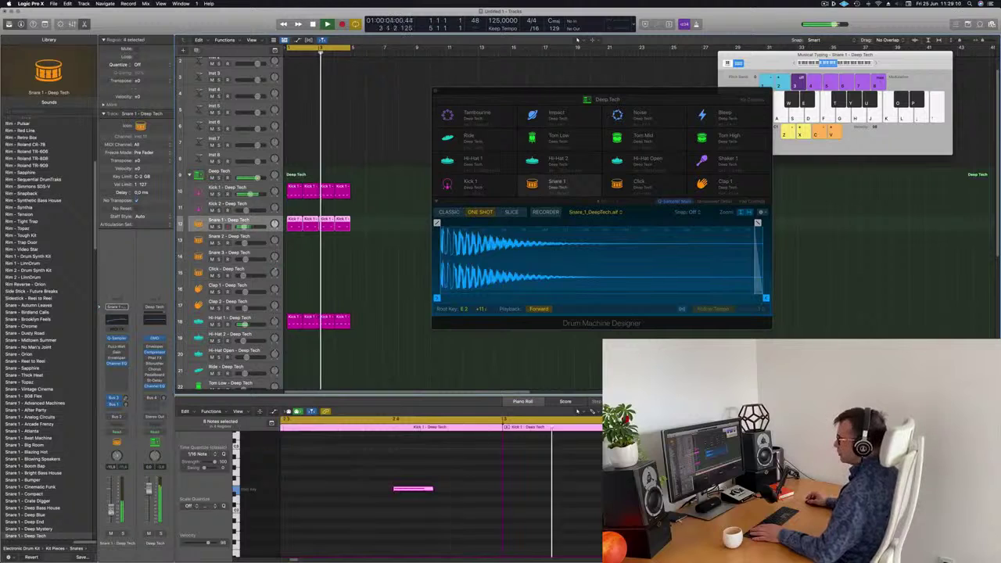
key(space)
key(space)
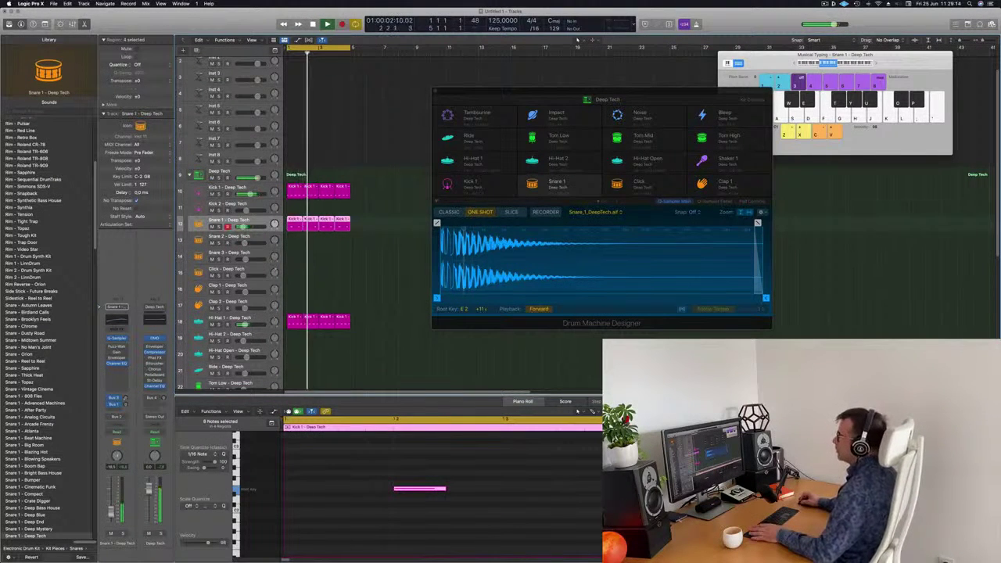
drag(672, 96, 733, 87)
click(397, 256)
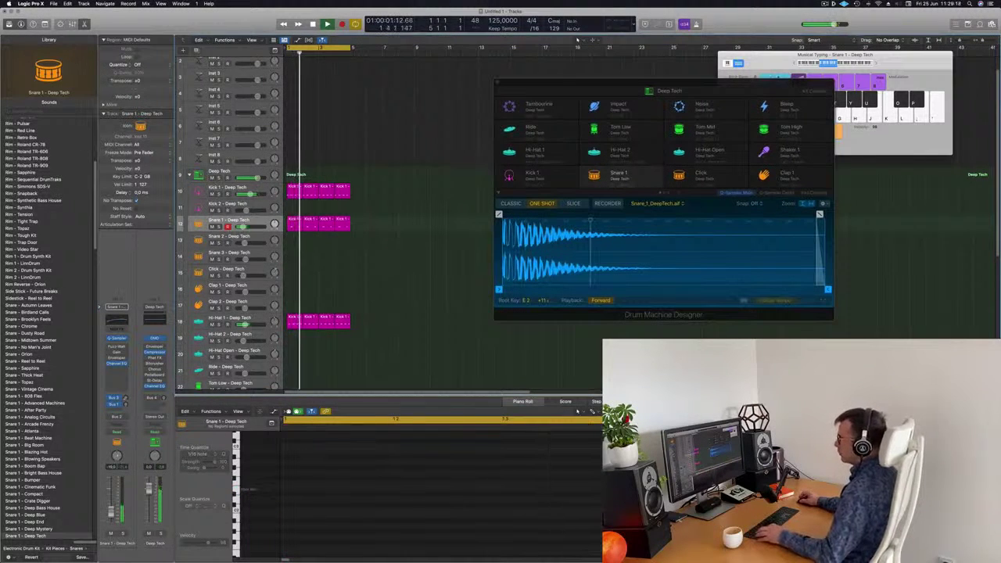
- Copy the first Hi-Hat 1 region onto the Block track at bar 1
scroll(398, 257, down, 4)
scroll(397, 242, down, 5)
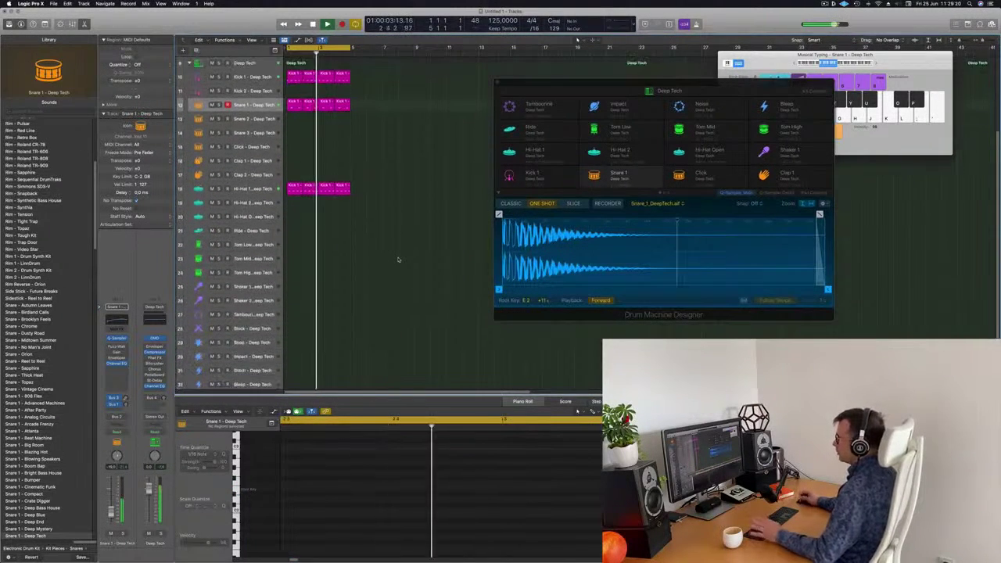
click(292, 178)
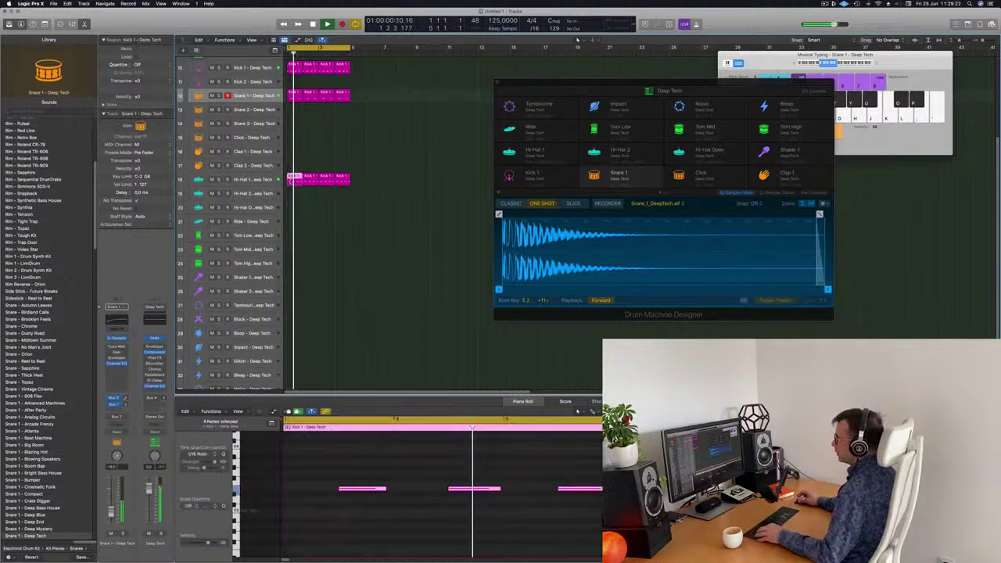
drag(292, 178, 292, 319)
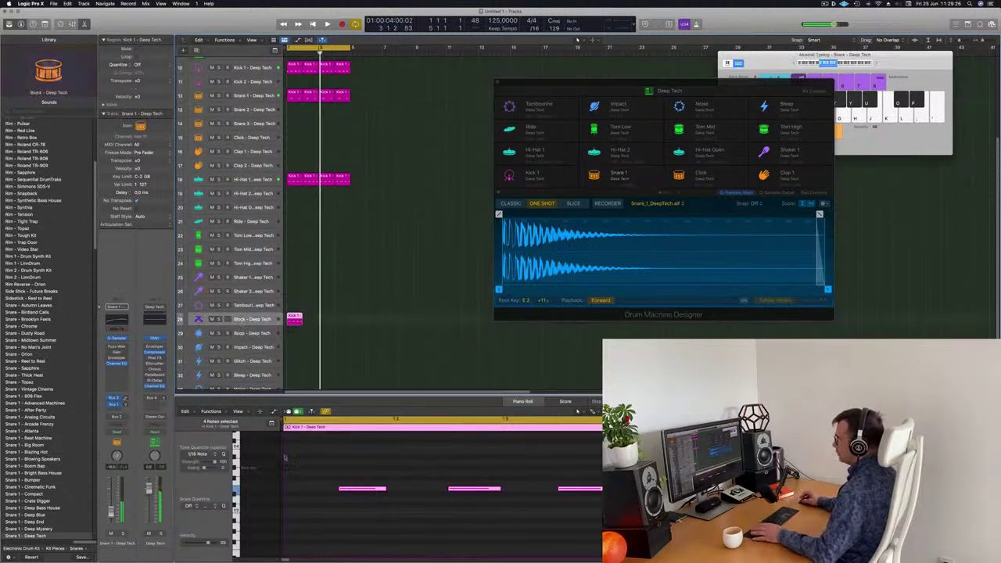
- Rework the Block region into a pattern of short, duplicated off-beat sixteenth notes, removing the third and fourth notes
scroll(314, 488, down, 3)
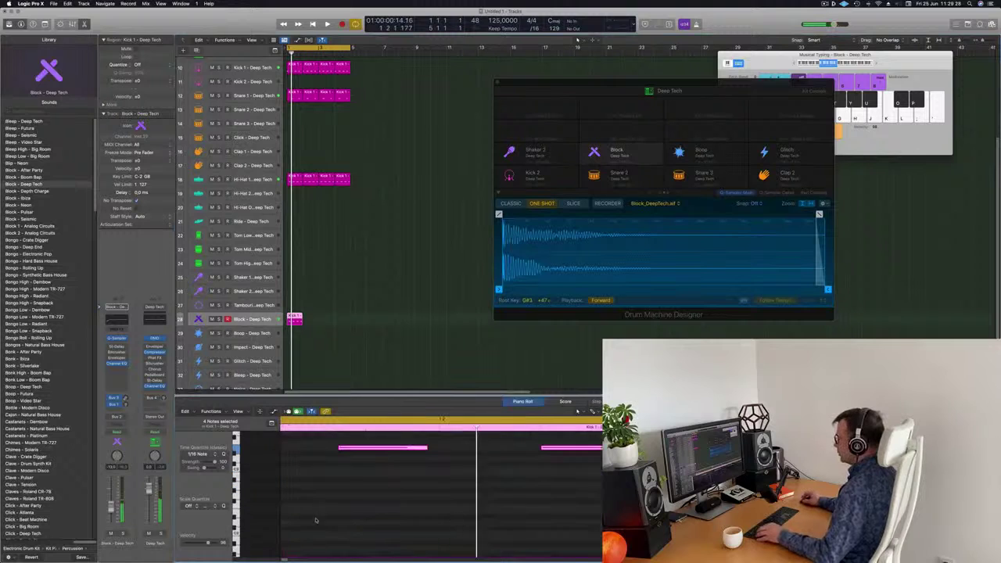
scroll(399, 483, up, 3)
scroll(402, 483, down, 4)
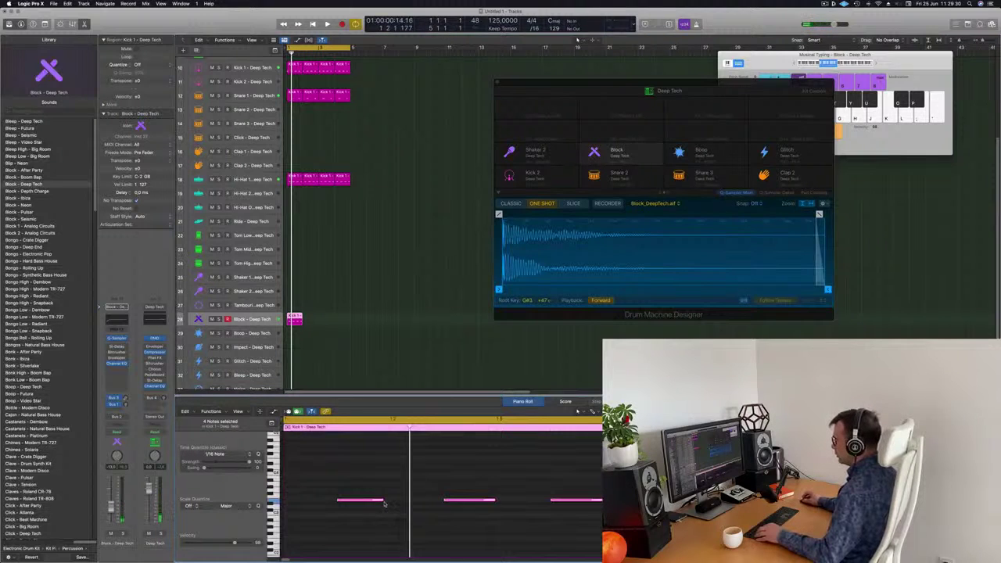
mouse_move(383, 500)
mouse_down()
mouse_move(315, 501)
mouse_move(371, 506)
mouse_up()
key(space)
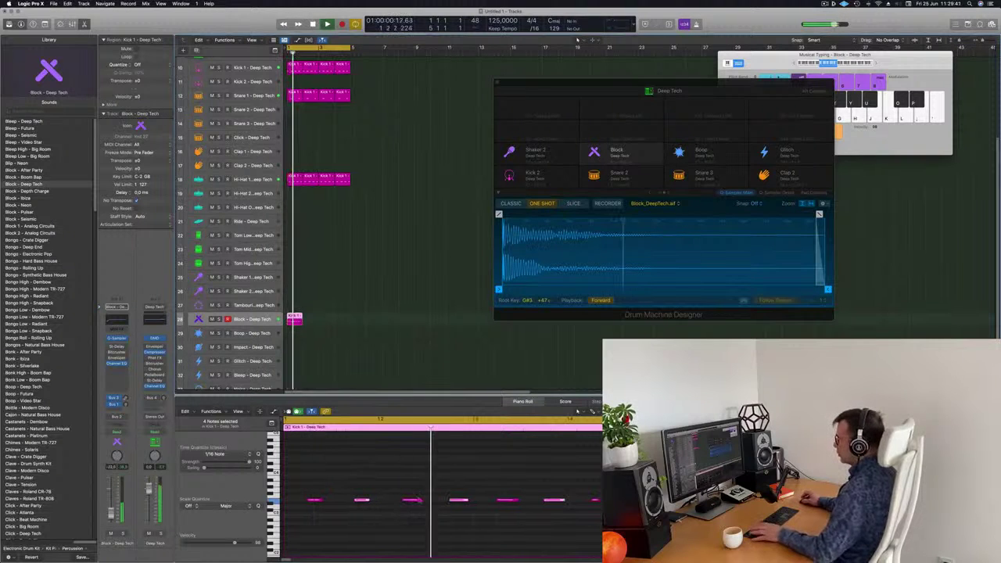
click(458, 500)
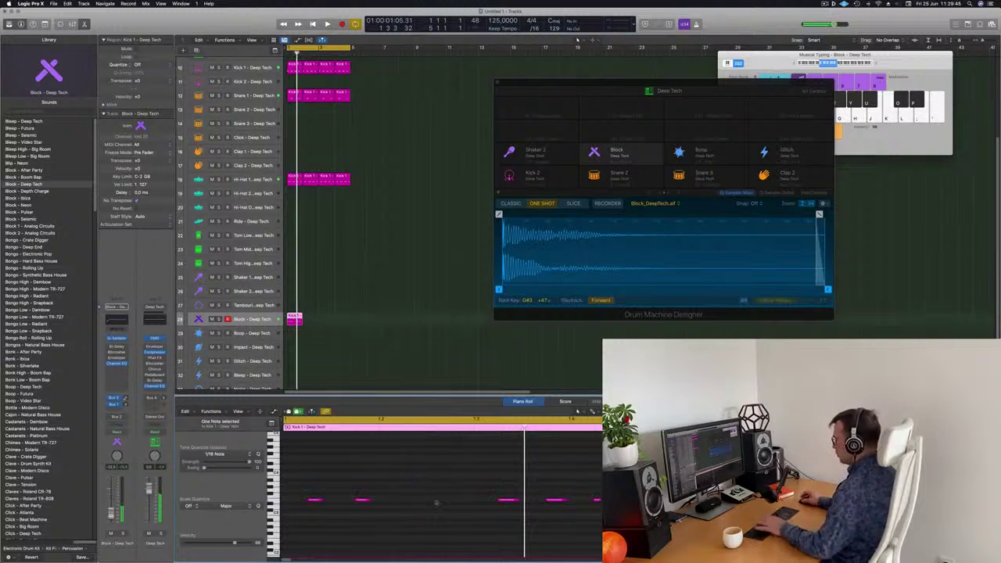
- Repeat the one-bar Block region to fill bars 1 to 4, and adjust the Block channel's send levels
key(super+Left)
key(super+Left)
key(super+Left)
key(super+Right)
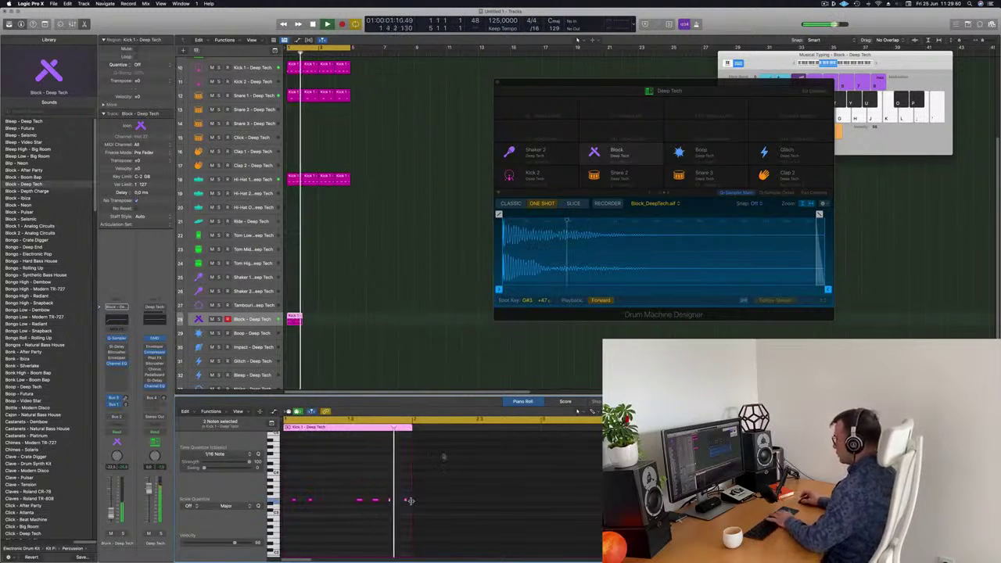
click(295, 321)
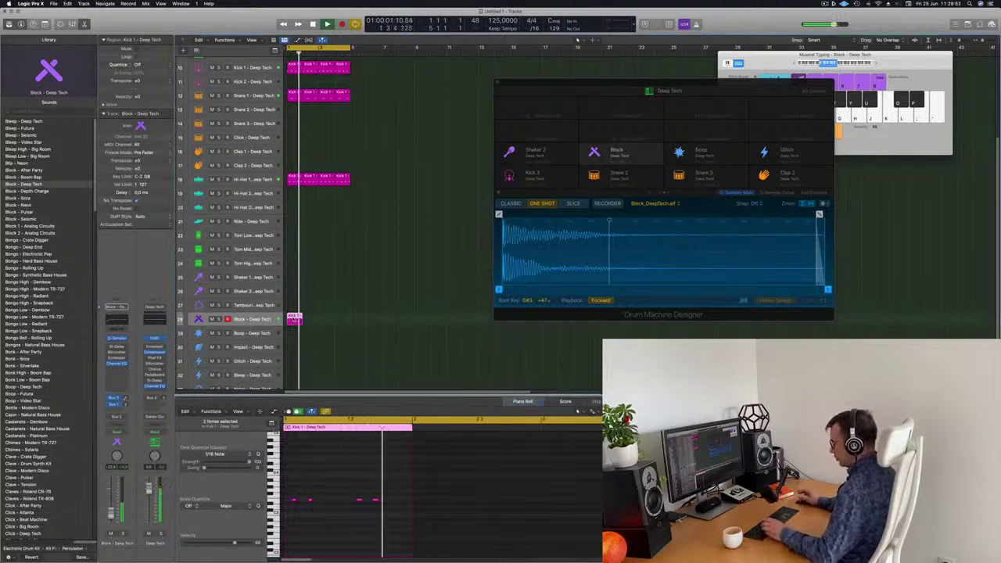
key(super+r)
key(super+r)
key(super+r)
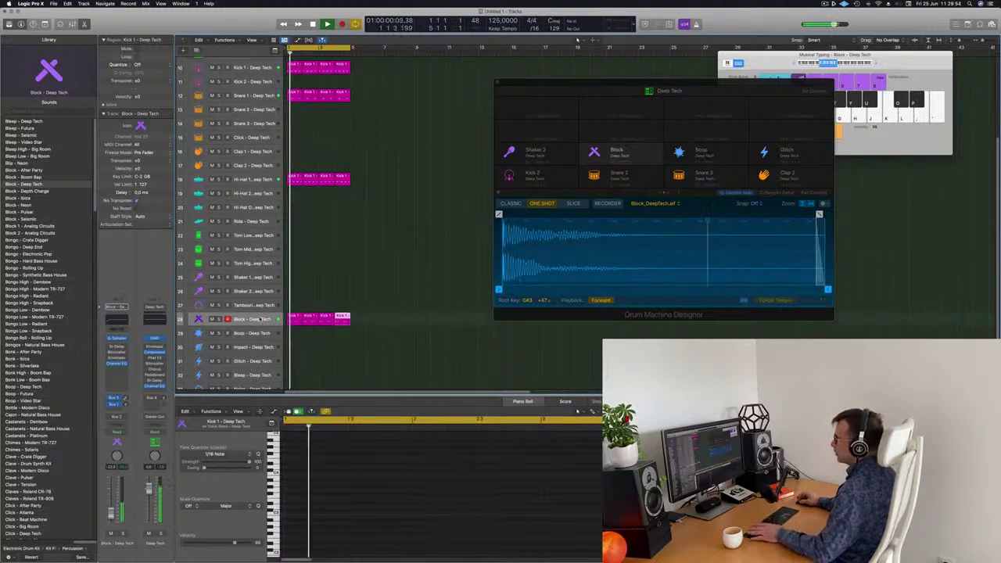
click(261, 319)
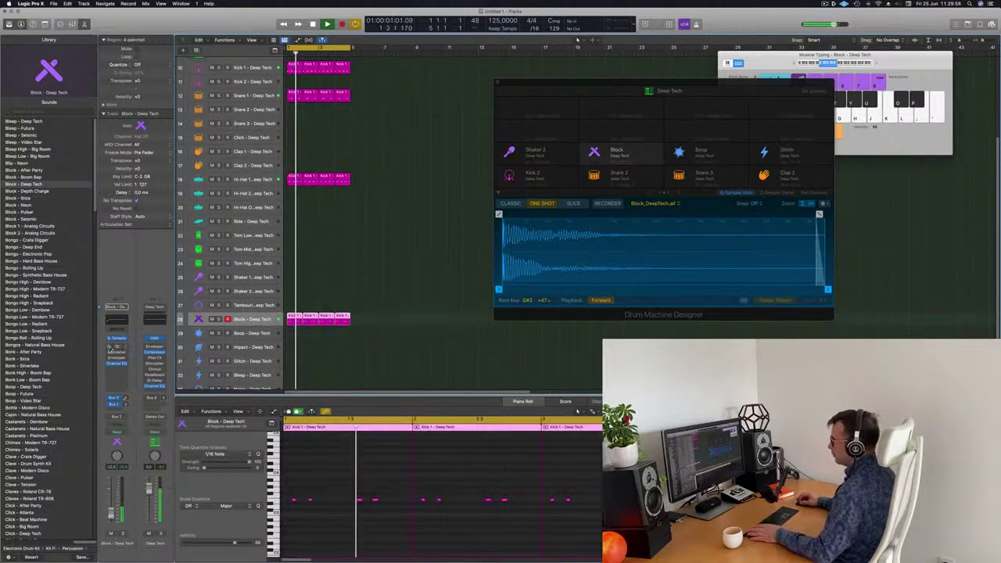
click(127, 399)
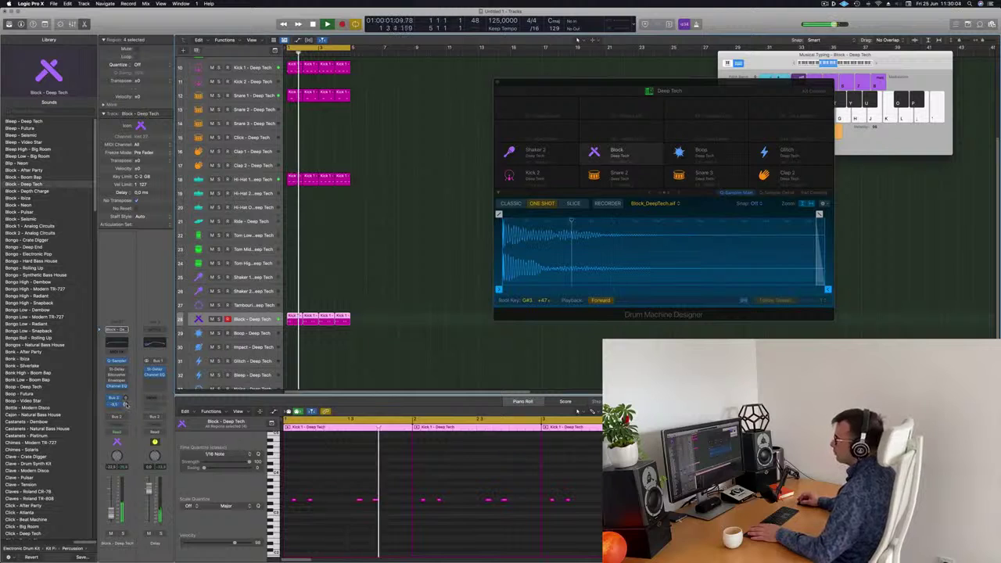
- Open the Alchemy synth on the Inst 1 track, move its window clear of the regions, and make the track taller
scroll(425, 289, up, 3)
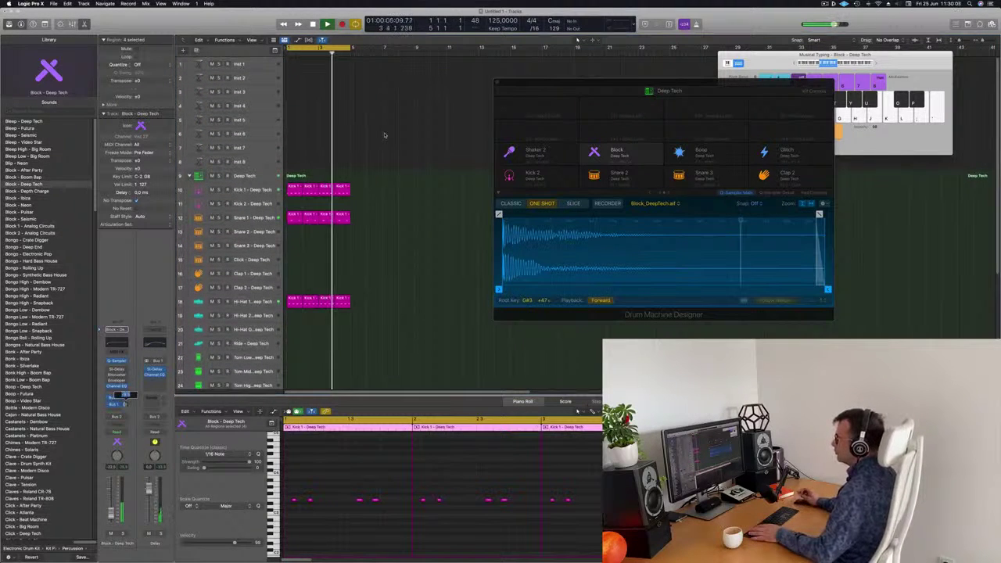
click(252, 119)
click(255, 107)
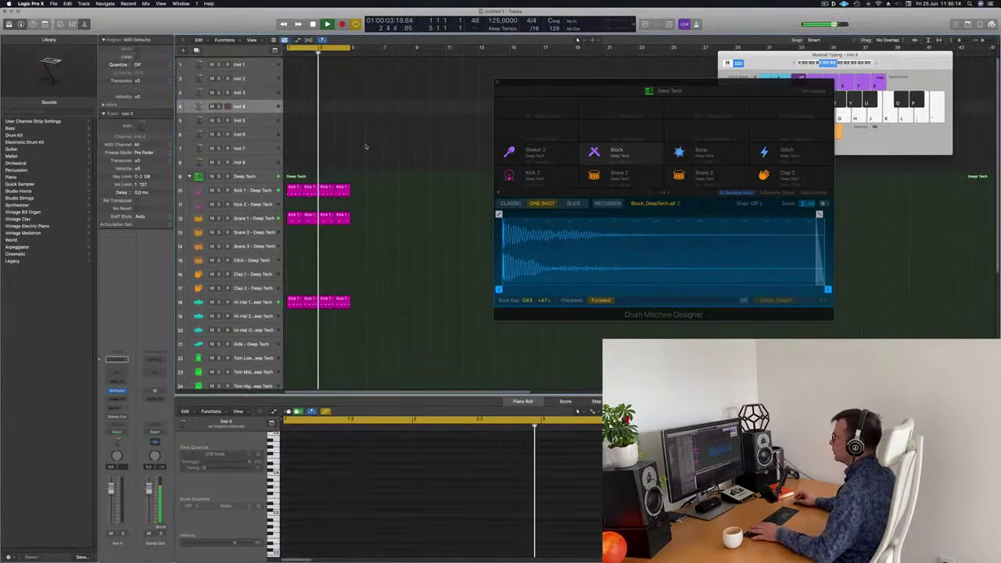
click(260, 66)
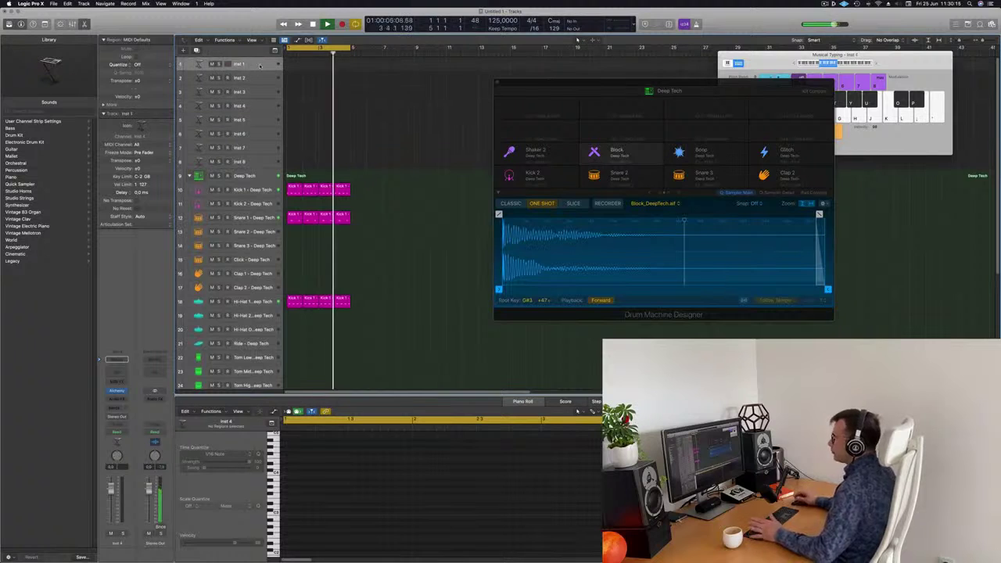
click(116, 391)
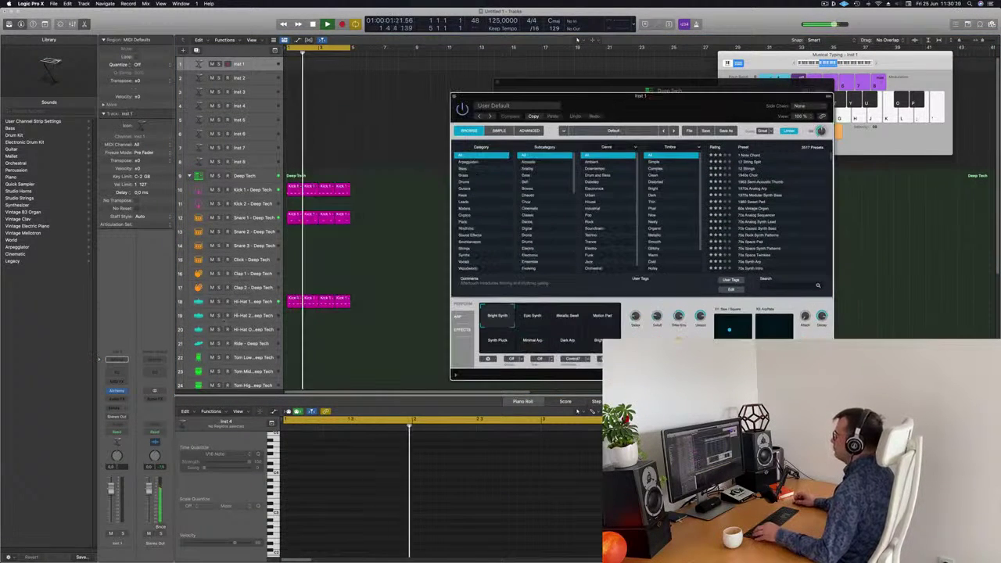
drag(613, 104, 444, 84)
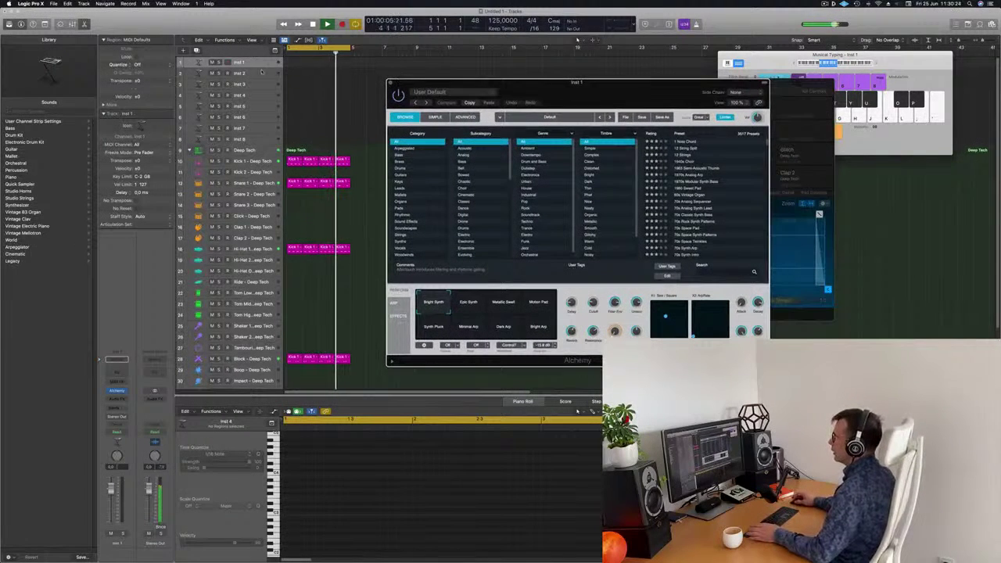
drag(263, 66, 257, 105)
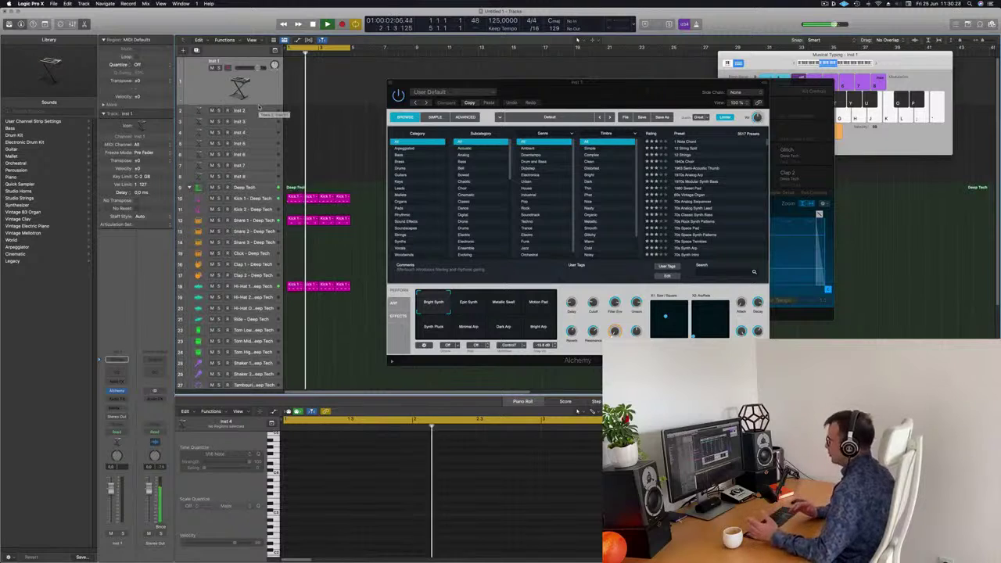
- Filter Alchemy's presets to the Brass category and load the Brass Response preset
click(412, 156)
click(412, 161)
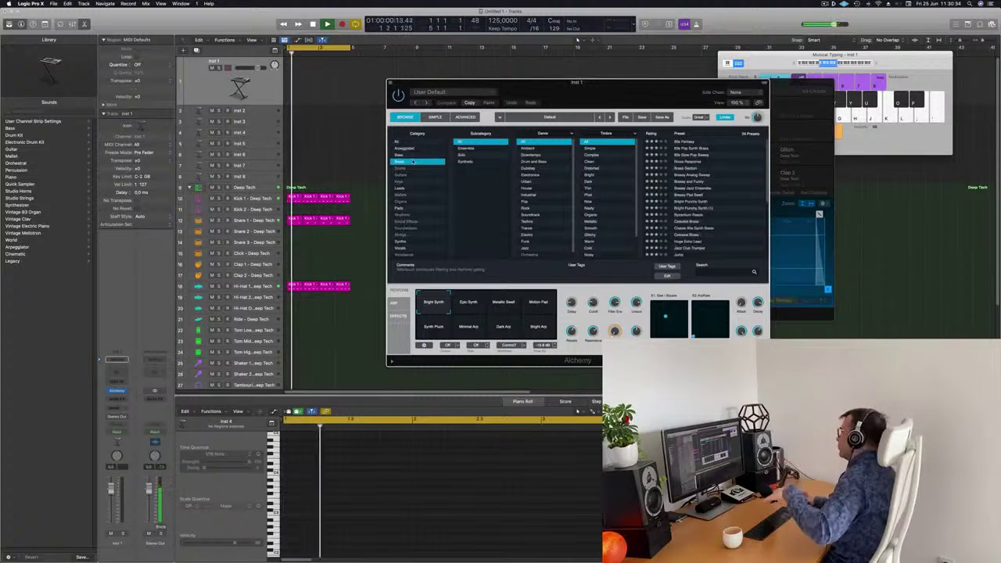
drag(583, 91, 591, 88)
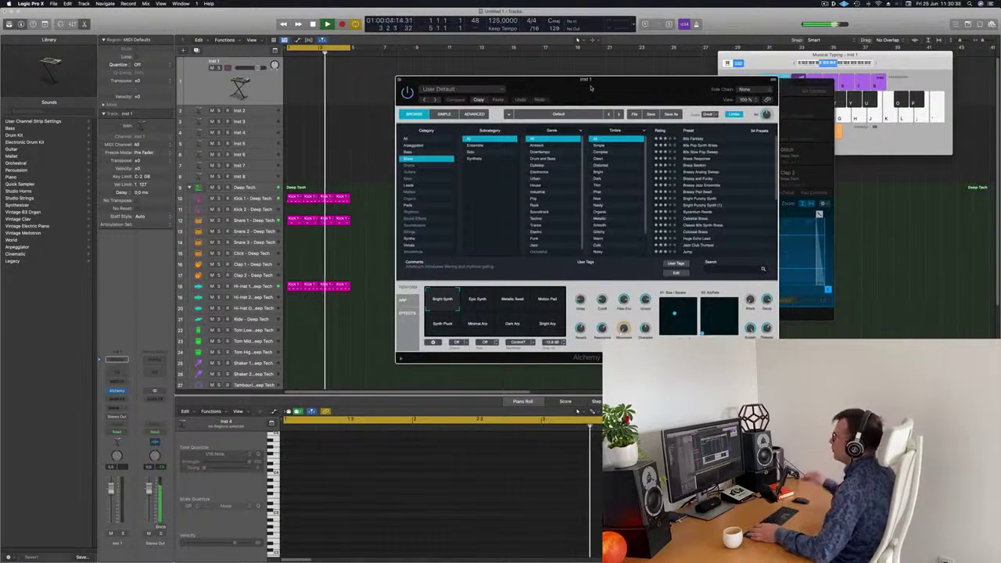
click(681, 146)
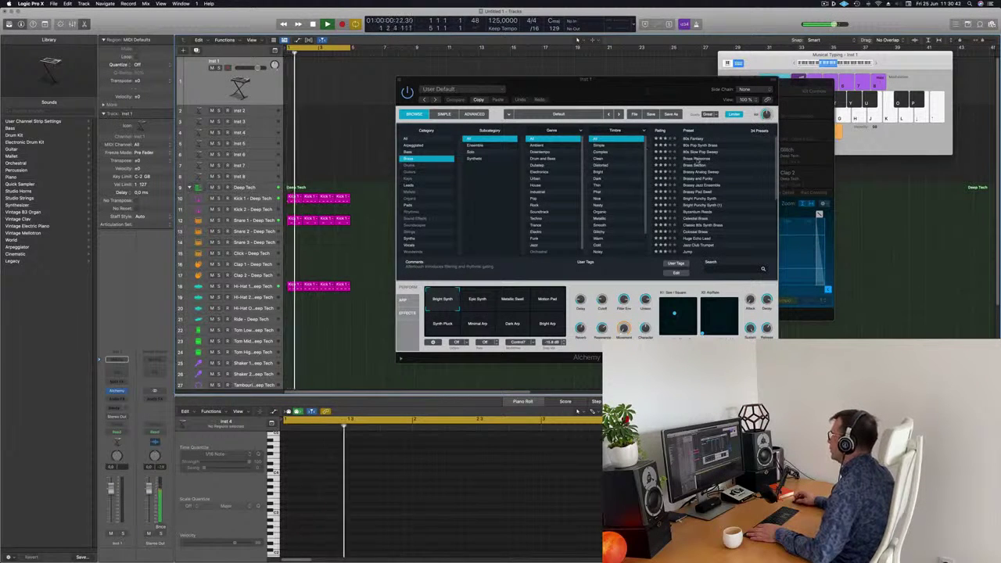
click(688, 158)
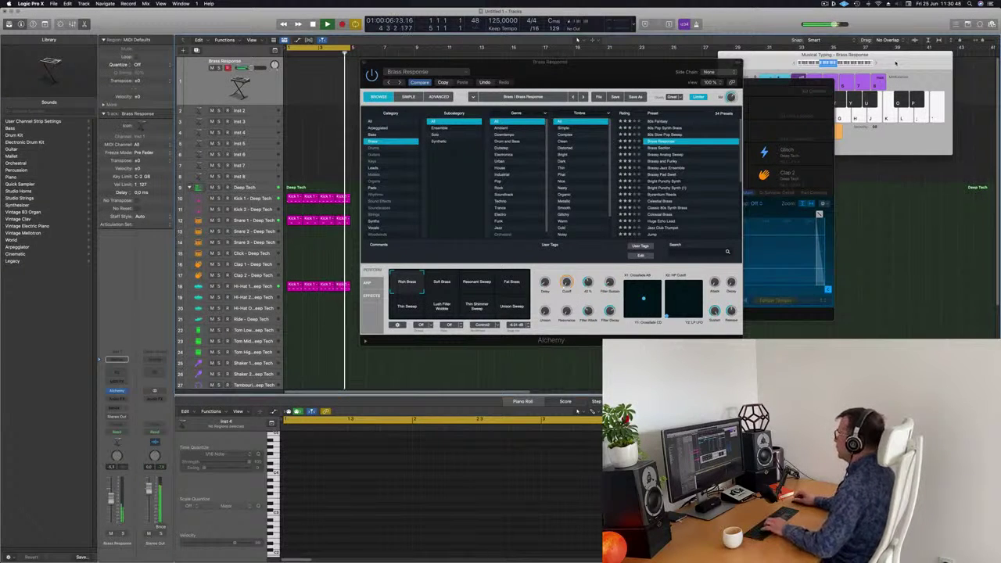
- Try the 80s Slow Pop Sweep preset, load 80s Pop Synth Brass instead, and play a few notes with it
click(895, 62)
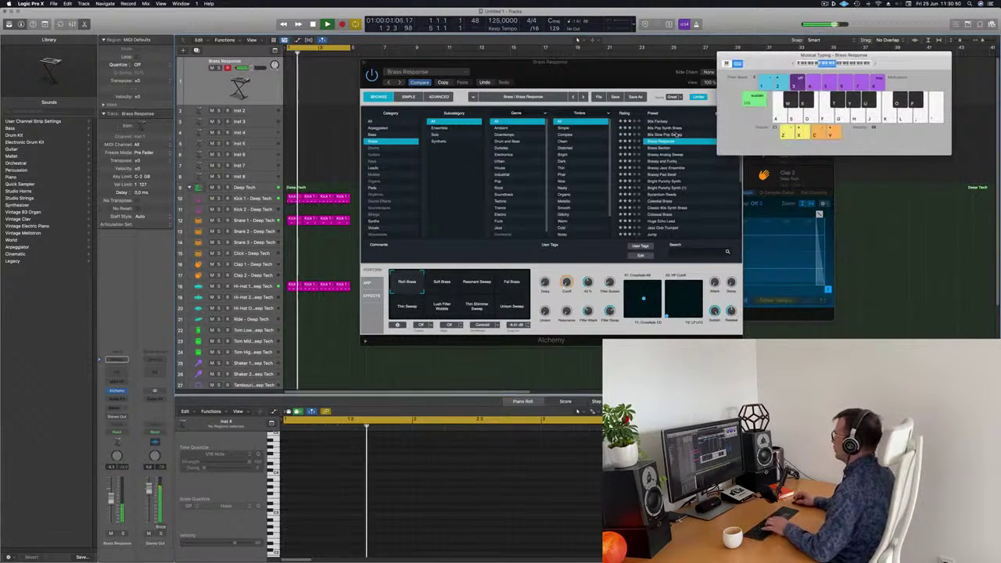
click(677, 136)
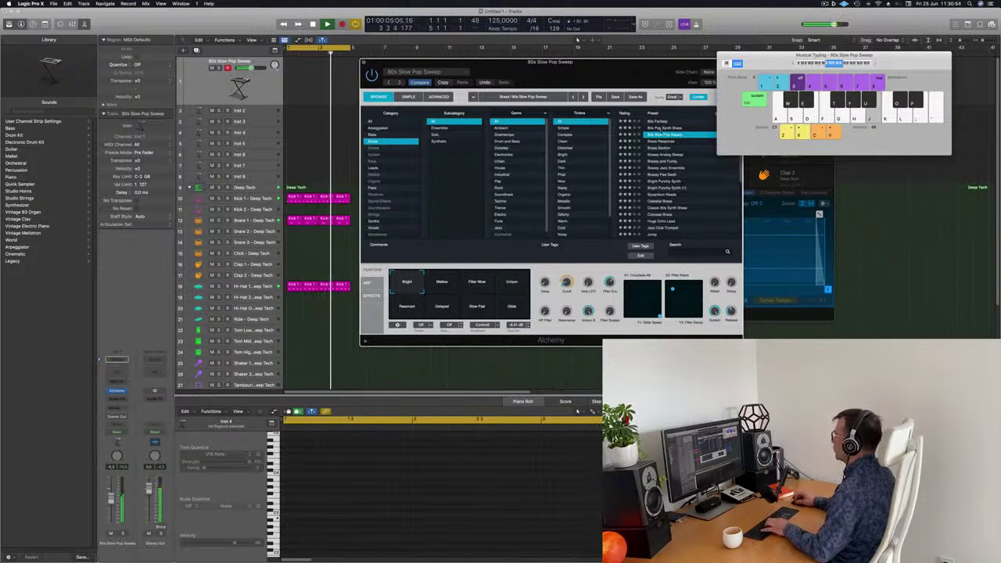
click(663, 127)
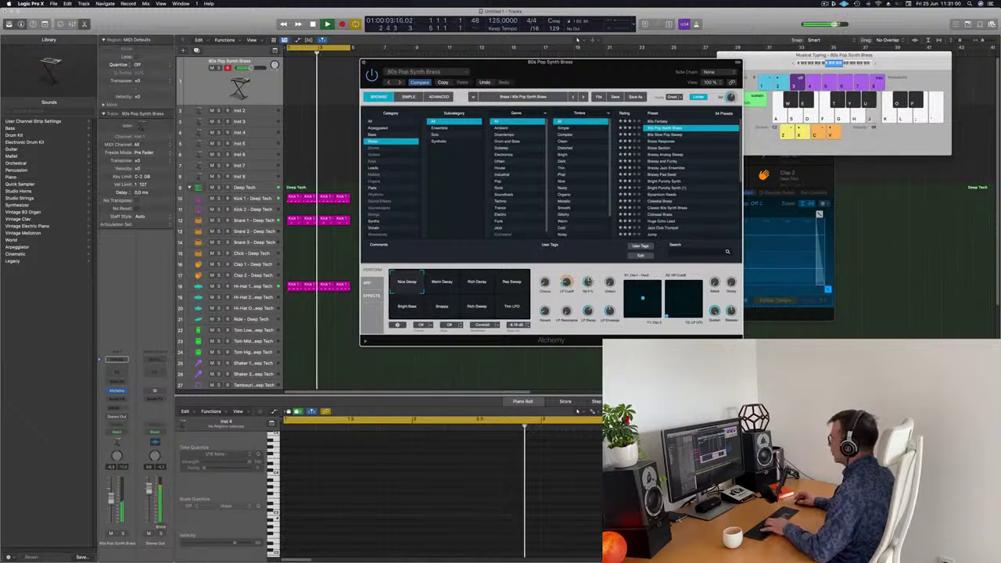
key(j)
key(g)
key(f)
key(d)
key(d)
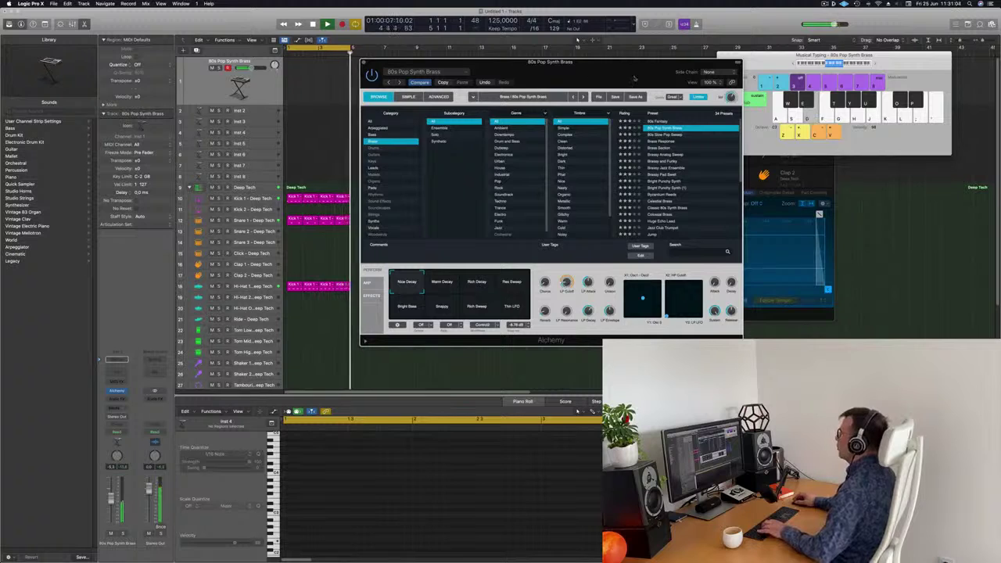
- Clear Alchemy off the arrangement, enlarge the brass track, and record a brass part over the looping beat
drag(597, 79, 798, 130)
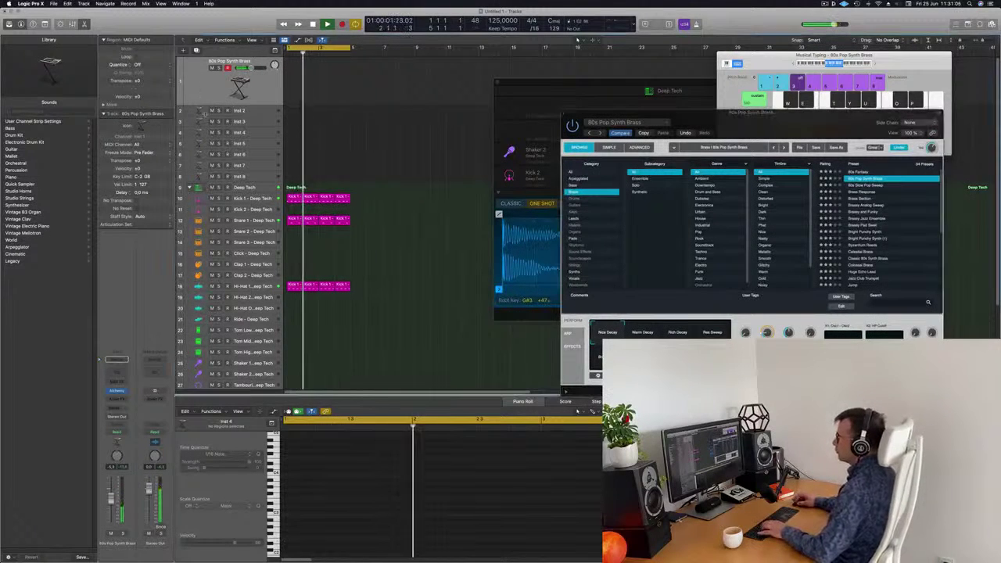
drag(204, 104, 205, 136)
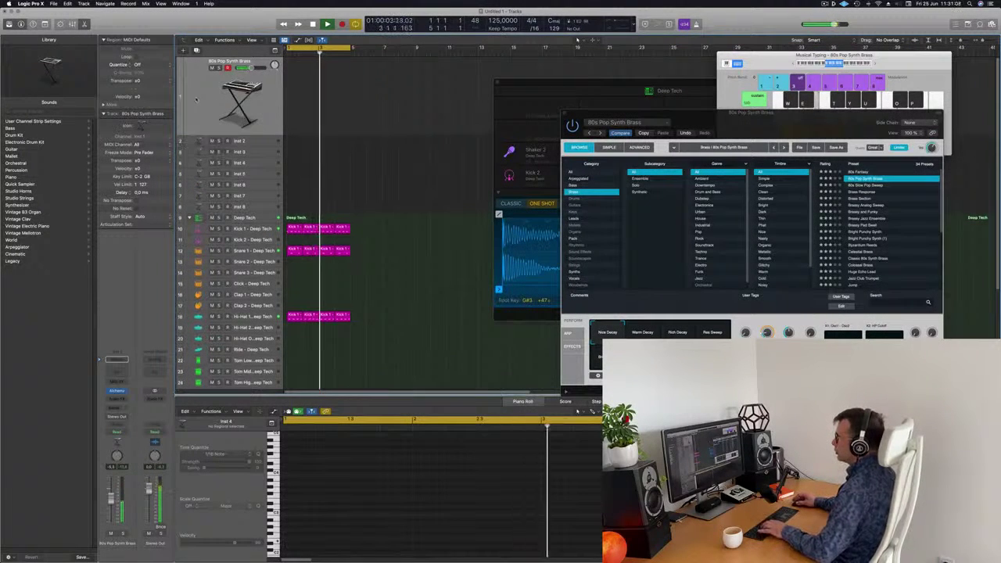
key(r)
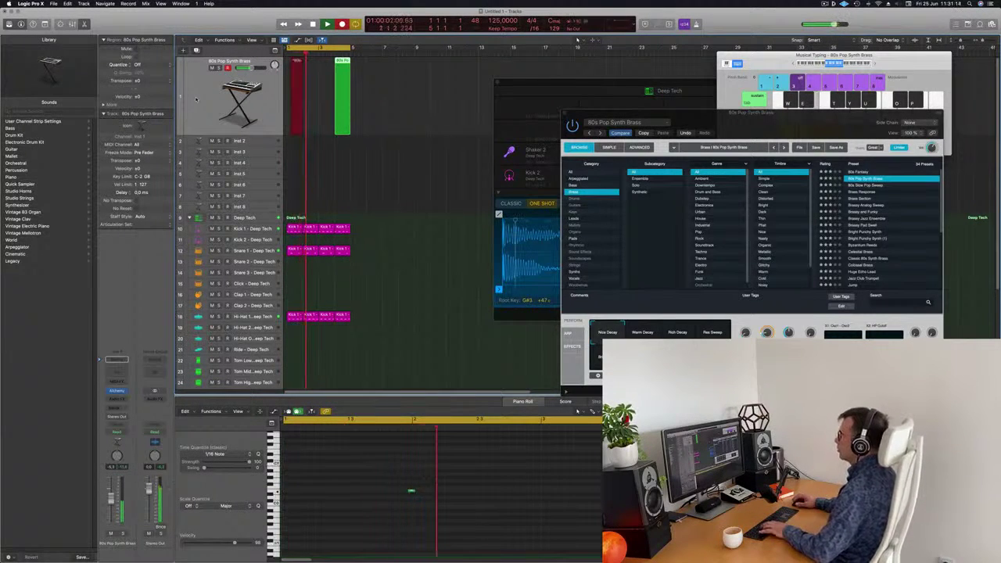
key(space)
- Arrange the recorded brass notes so that one starts at bar 1 and one at bar 2
click(423, 492)
drag(427, 493, 302, 493)
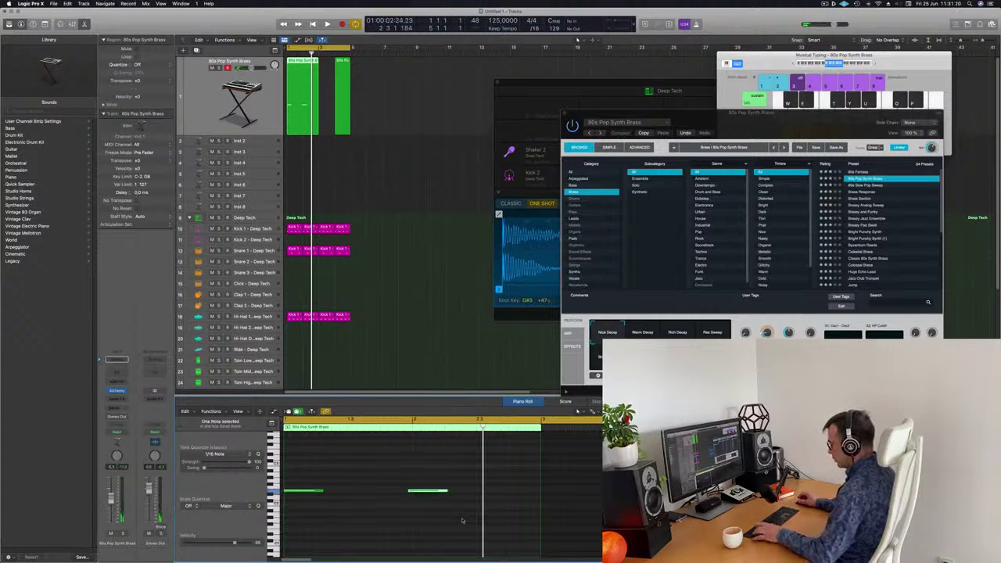
drag(421, 491, 308, 512)
key(space)
- Delete the extra brass region at bar 4 and move the remaining two-bar region to beat 3 of bar 1
drag(398, 91, 343, 130)
key(Delete)
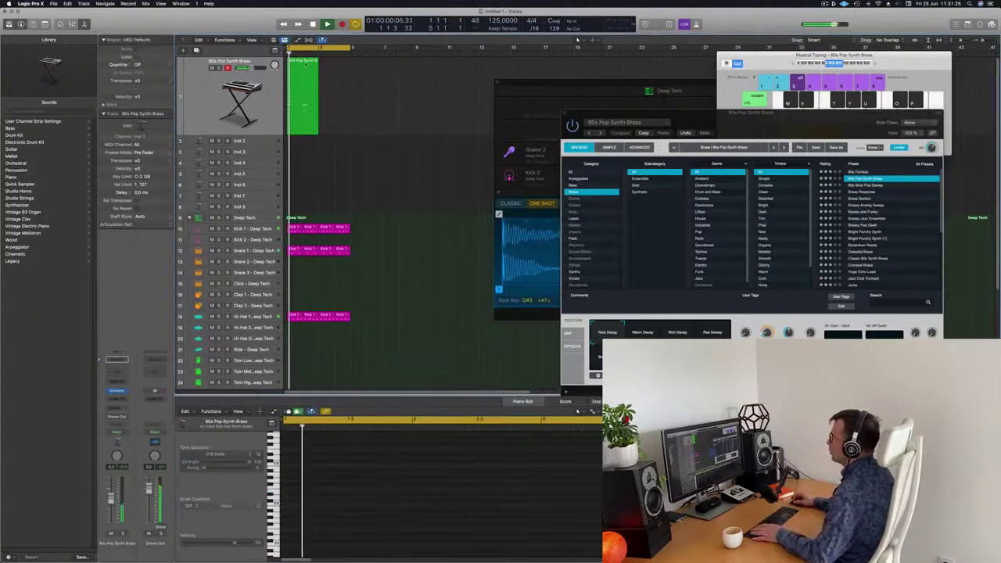
click(304, 64)
drag(312, 63, 317, 81)
click(376, 111)
key(space)
- Lower Alchemy's LP Cutoff slightly for the brass sound, and move the synth window away from the regions
scroll(383, 120, up, 2)
scroll(394, 120, down, 3)
drag(678, 113, 611, 104)
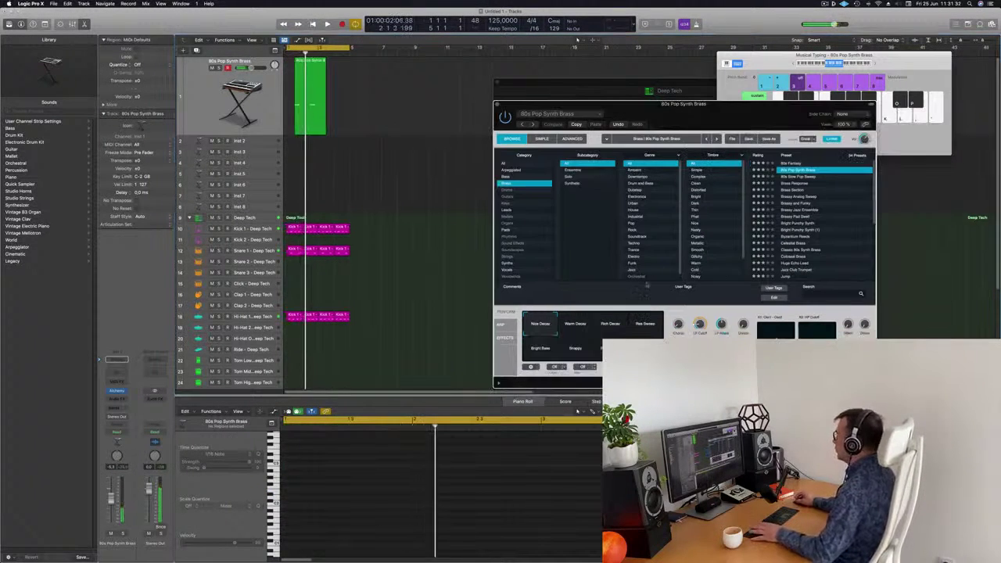
drag(700, 326, 699, 334)
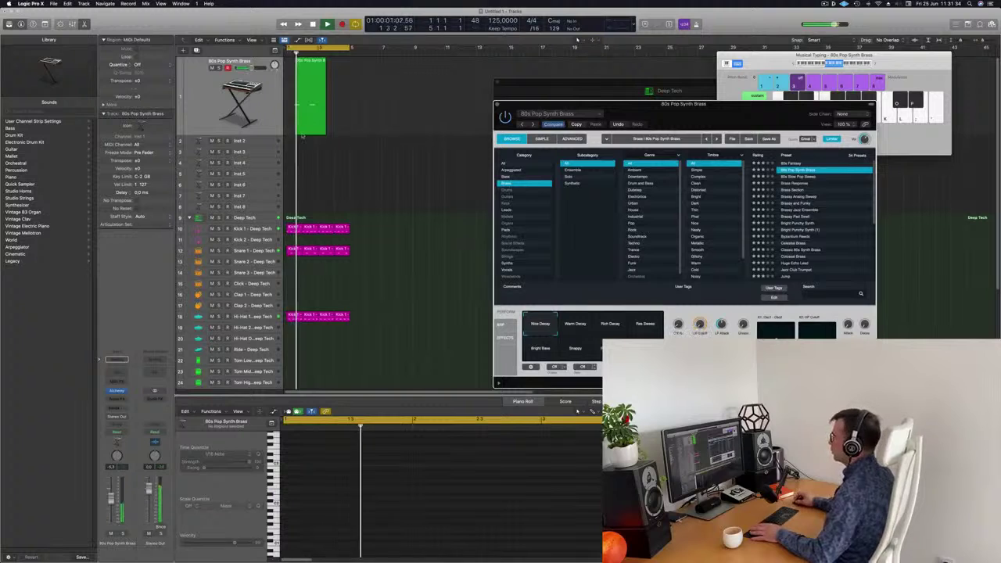
drag(617, 104, 615, 55)
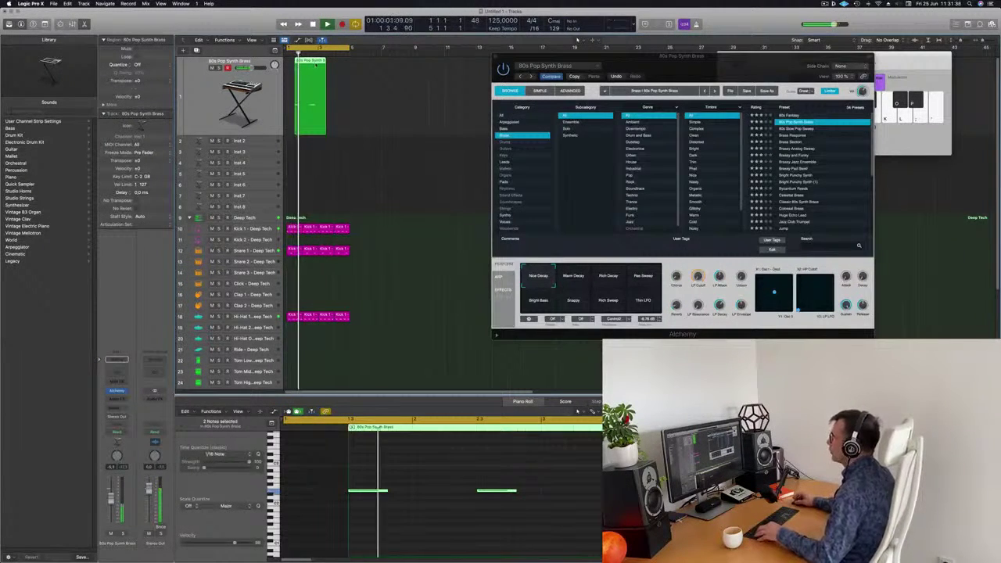
- Copy the two-bar brass region directly after itself, starting at beat 3 of bar 3, and play the loop
drag(312, 65, 342, 68)
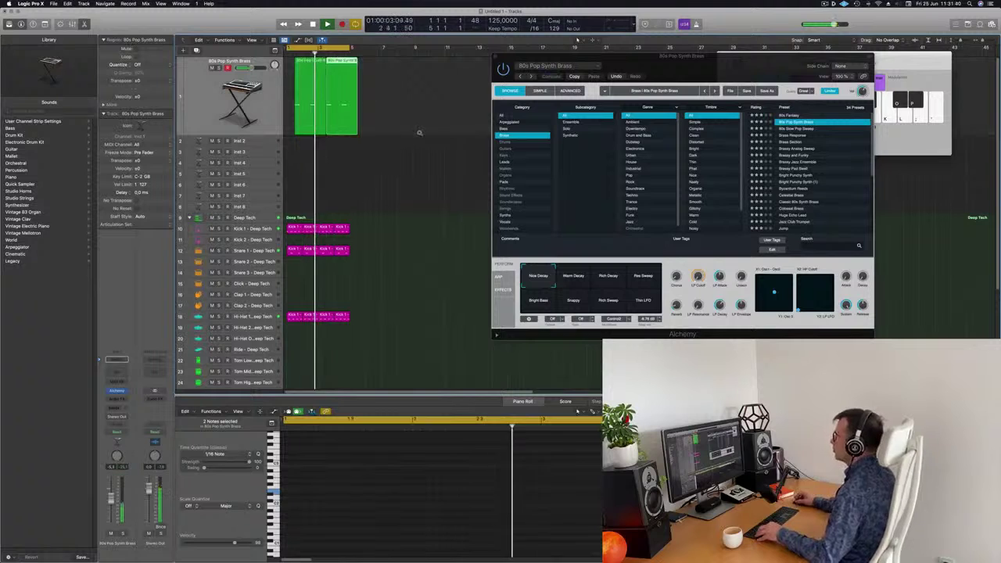
scroll(419, 133, down, 2)
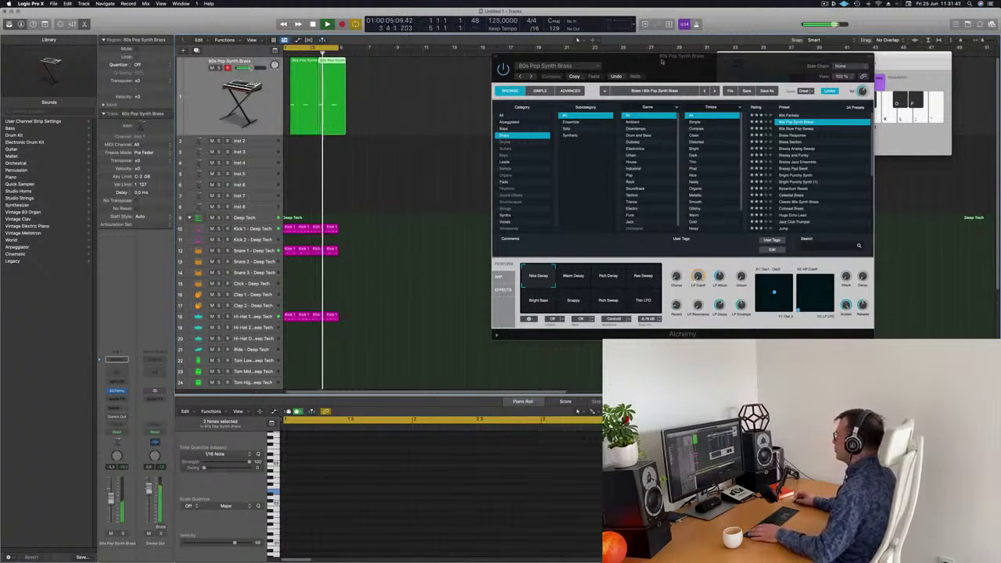
drag(658, 59, 719, 38)
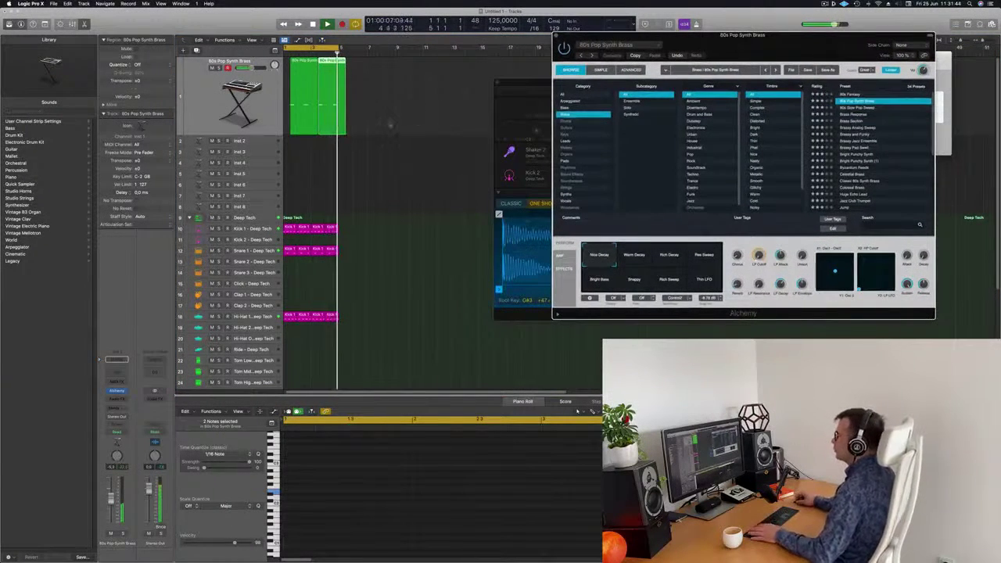
click(390, 125)
key(space)
- Switch the brass preset to its Warm Decay variation and listen to the loop from bar 1
click(633, 257)
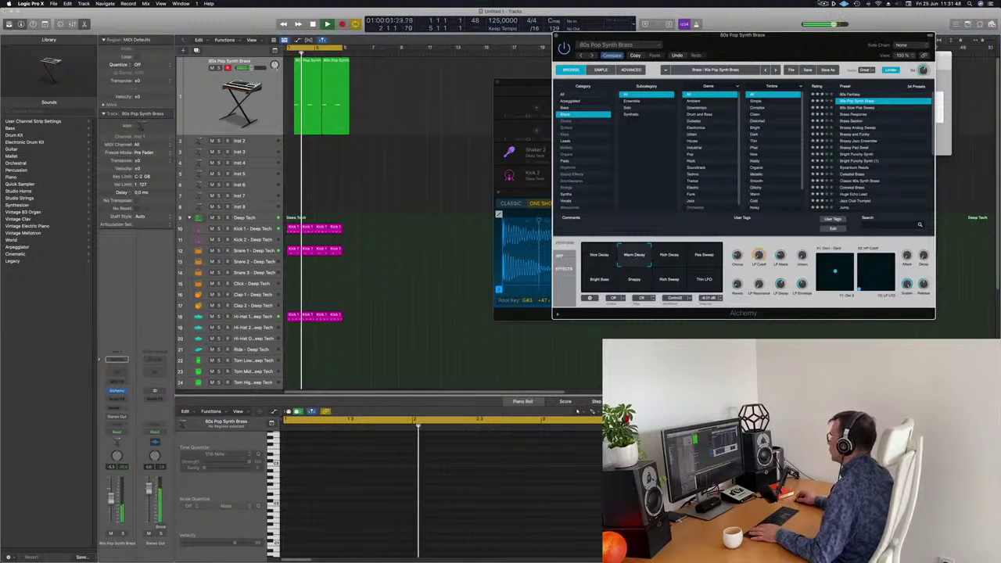
drag(792, 40, 721, 58)
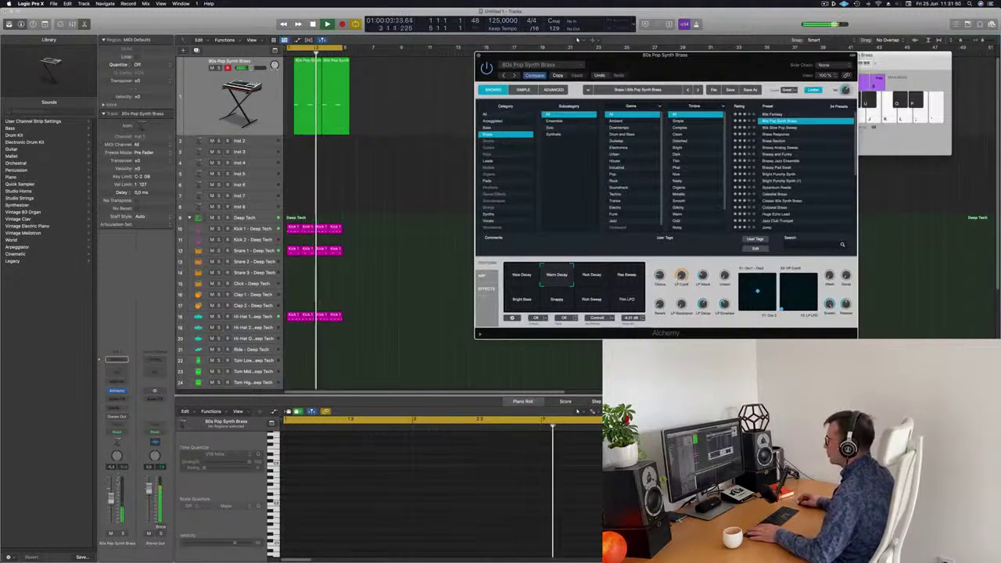
click(577, 39)
key(Return)
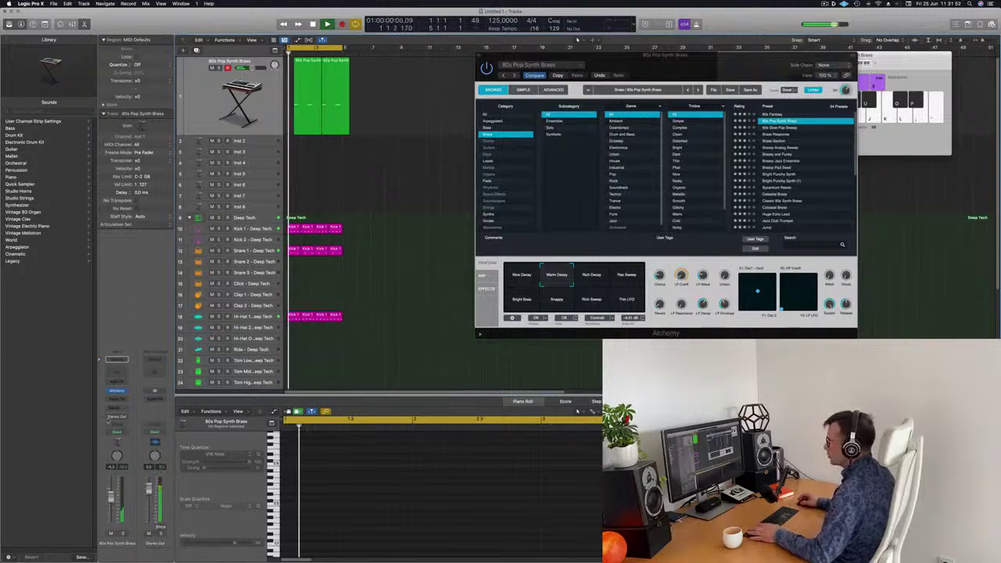
- Send the brass track to the Roland TR-909 group's Bus 5 Delay and move the Alchemy window clear of the tracks
click(115, 412)
mouse_move(112, 418)
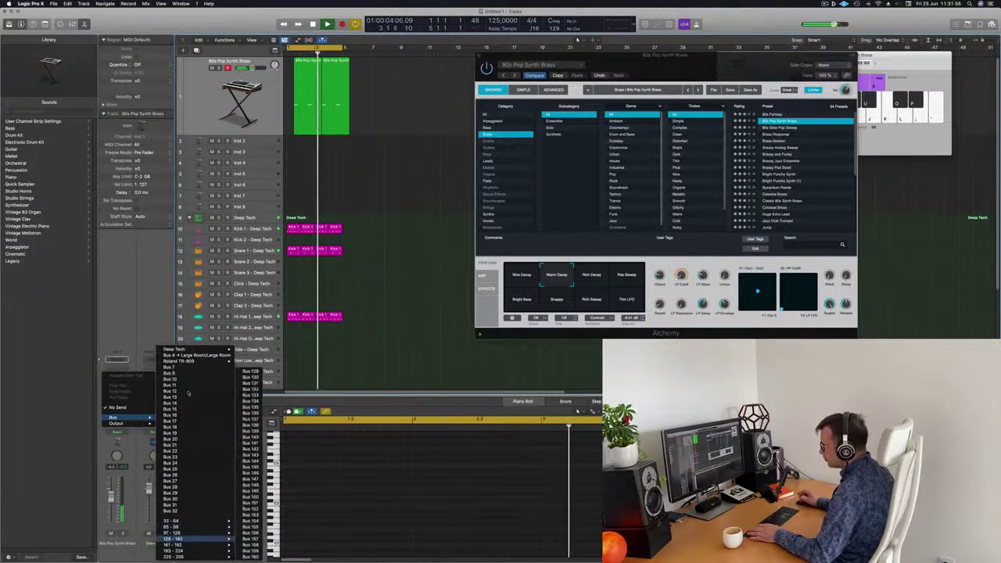
mouse_move(200, 362)
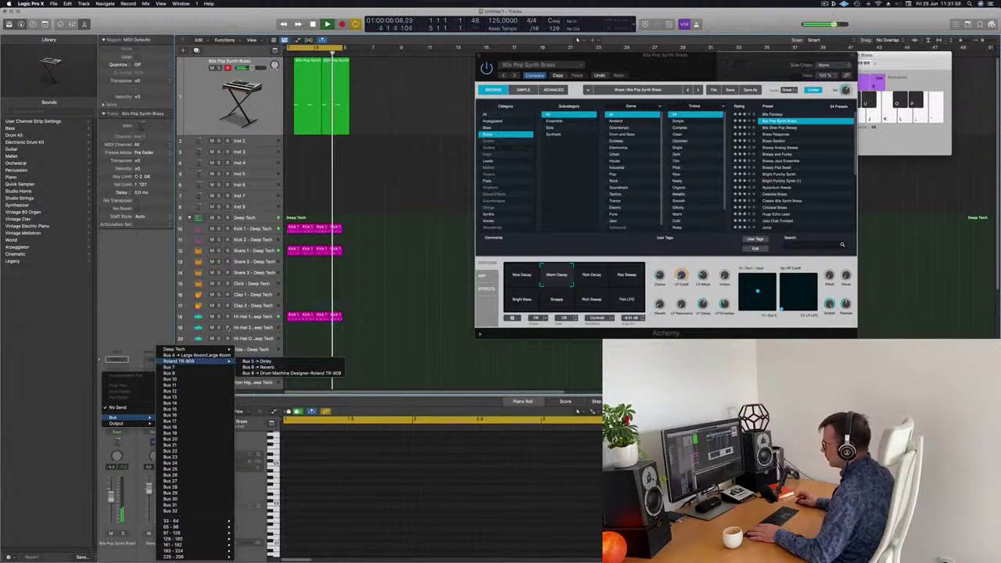
click(262, 362)
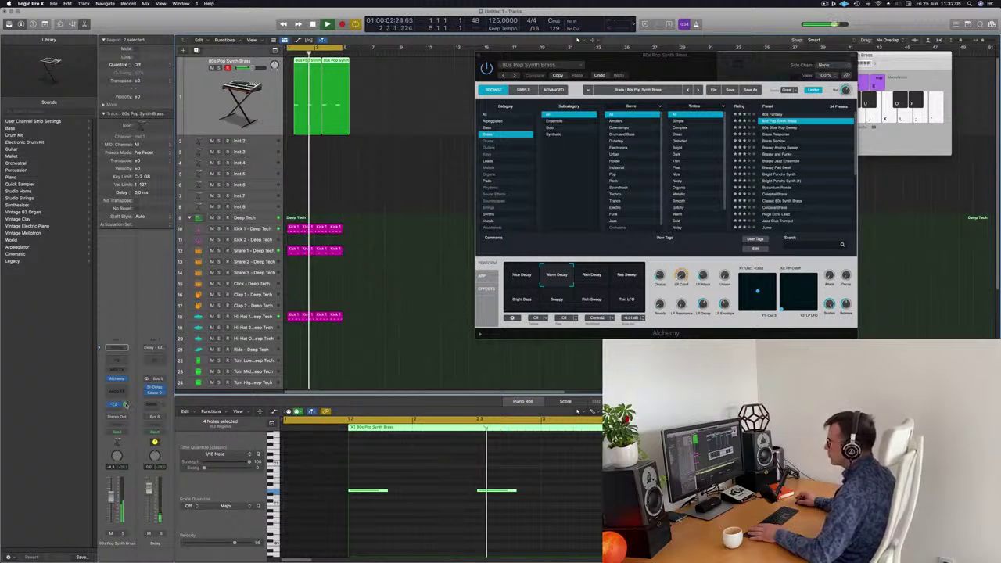
drag(633, 65, 808, 78)
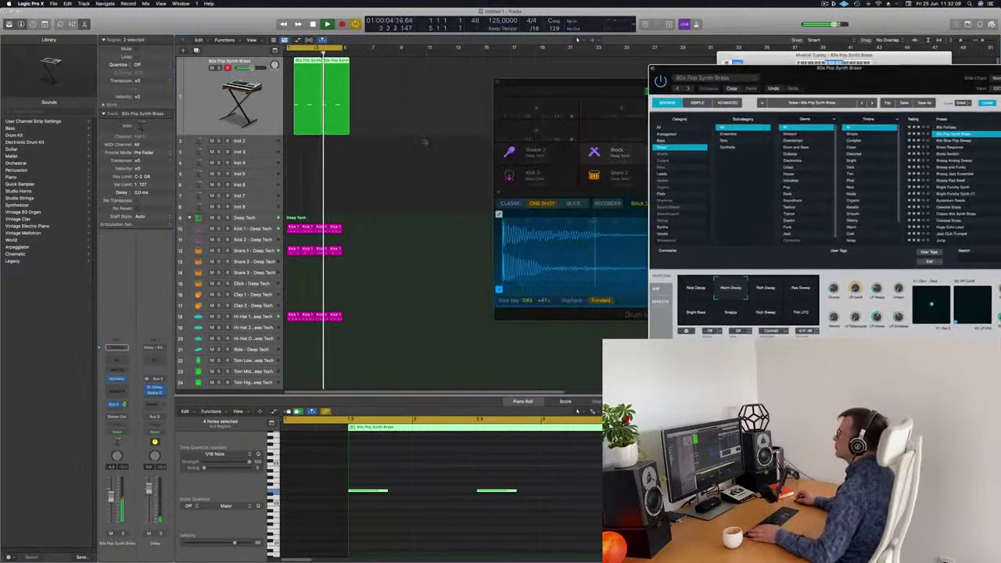
- Duplicate the 80s Pop Synth Brass track with its settings, copy the first two-bar region onto it at bar 1, and play the loop
click(399, 75)
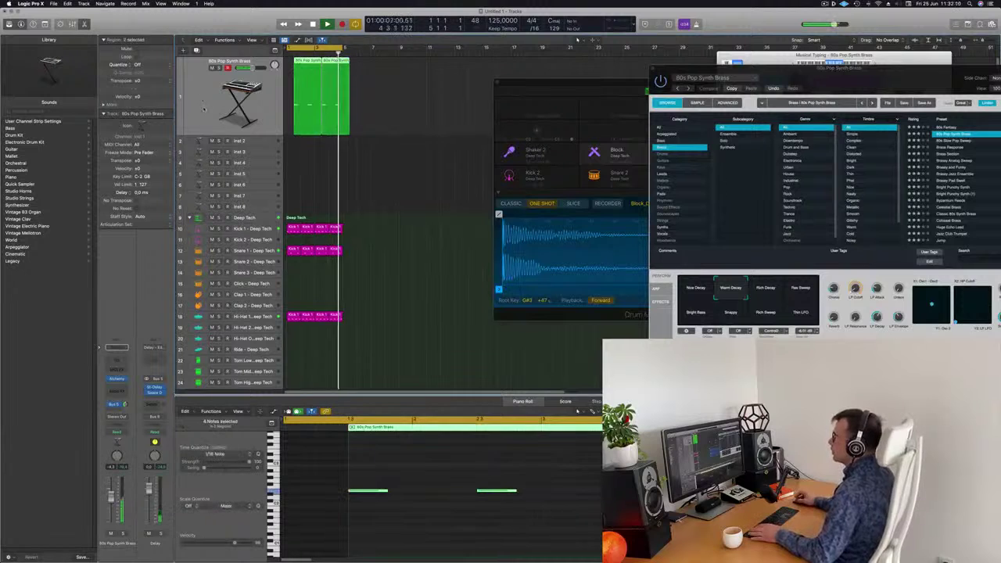
click(197, 50)
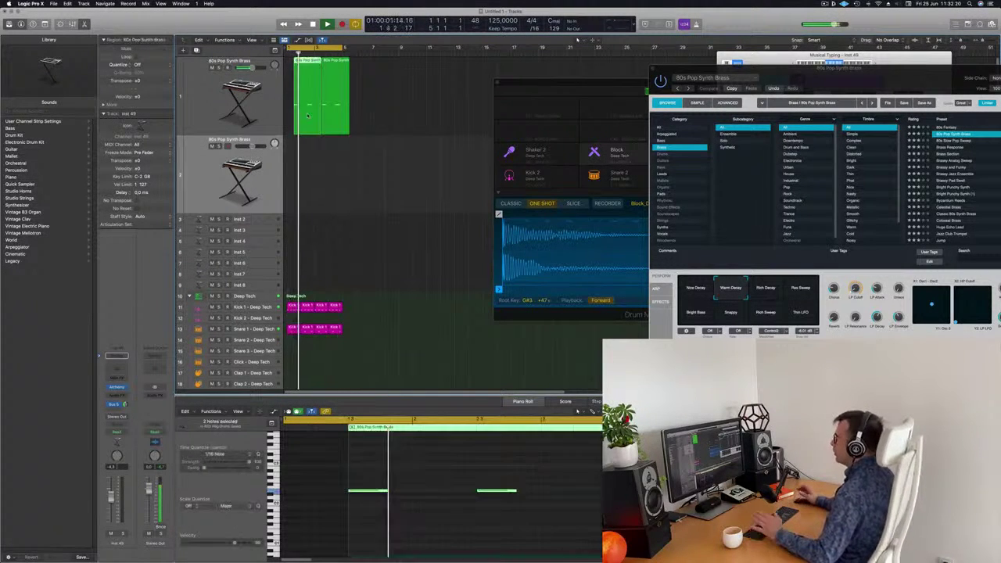
drag(308, 116, 299, 161)
key(space)
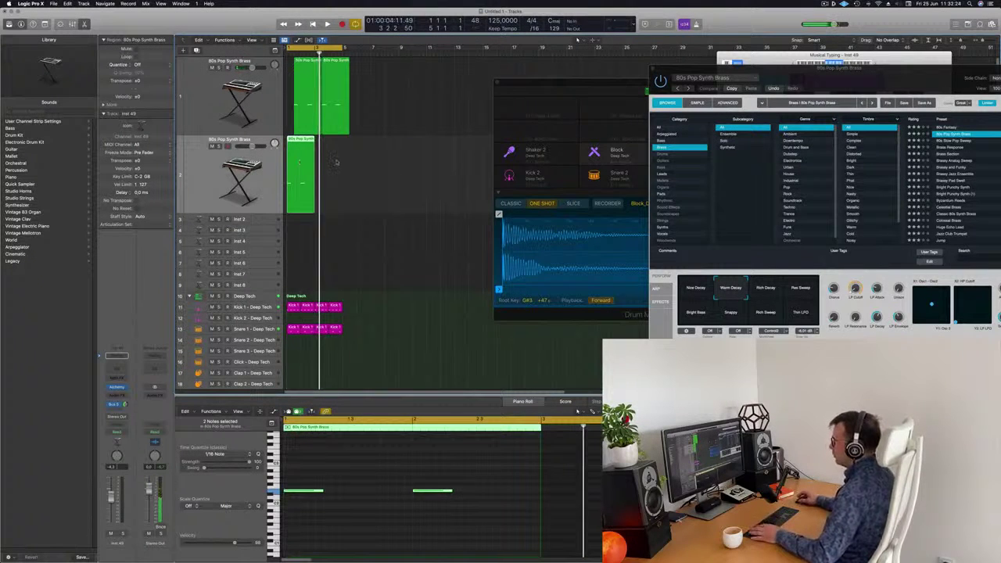
key(space)
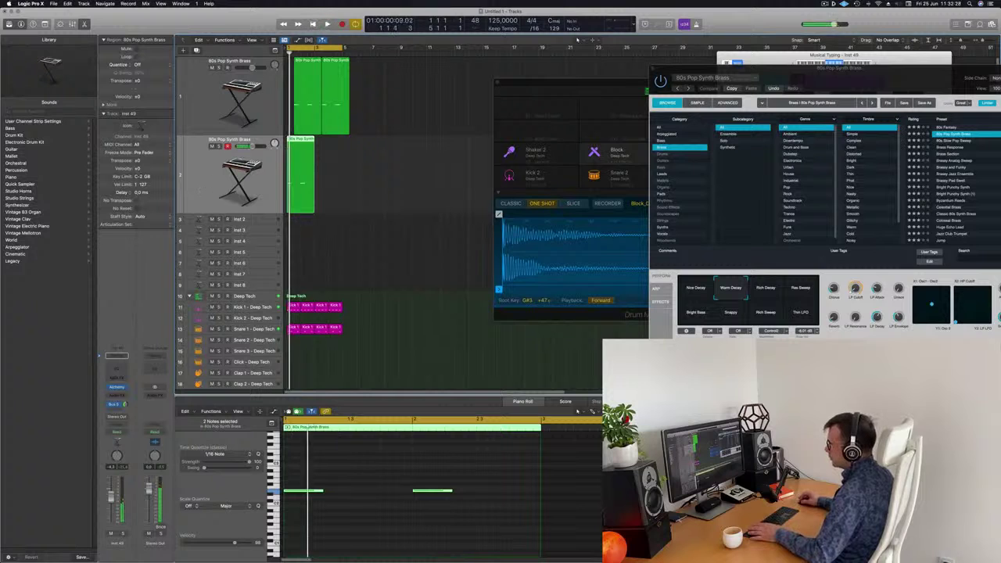
- Open Alchemy on the duplicated brass track, move its window up, and load the Alpha Pad preset from the Strings category
click(115, 387)
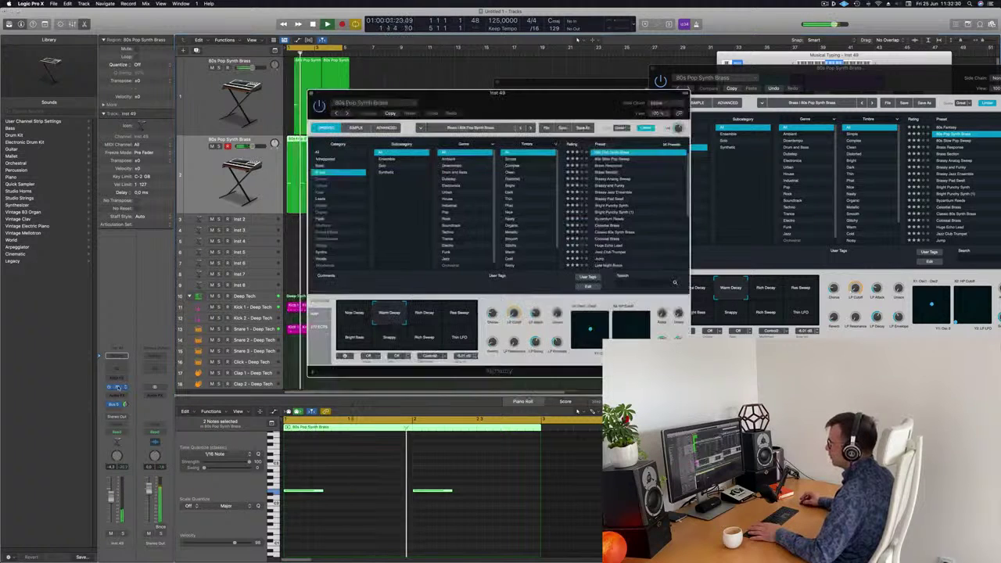
drag(528, 93, 512, 122)
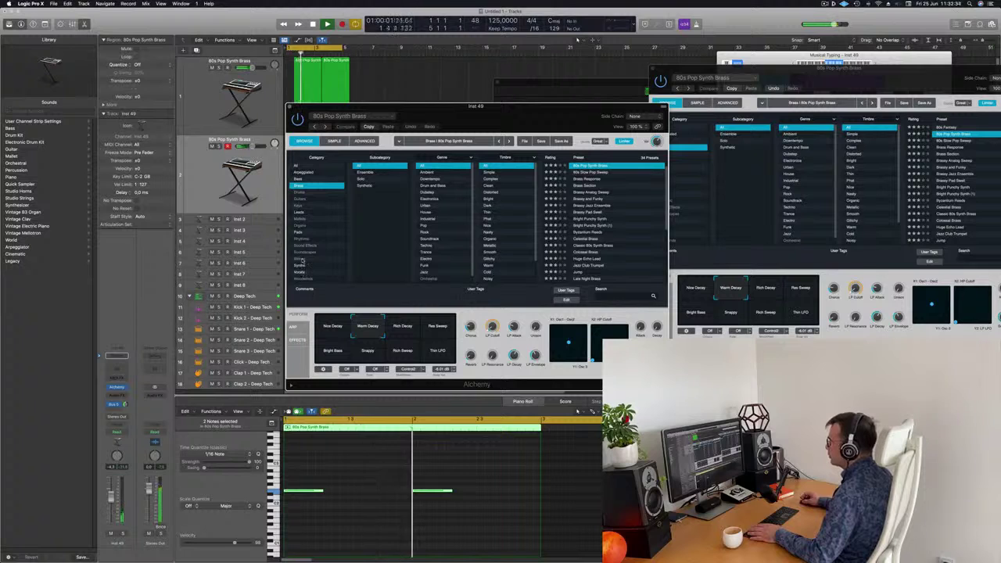
click(306, 259)
drag(570, 124, 589, 71)
click(570, 158)
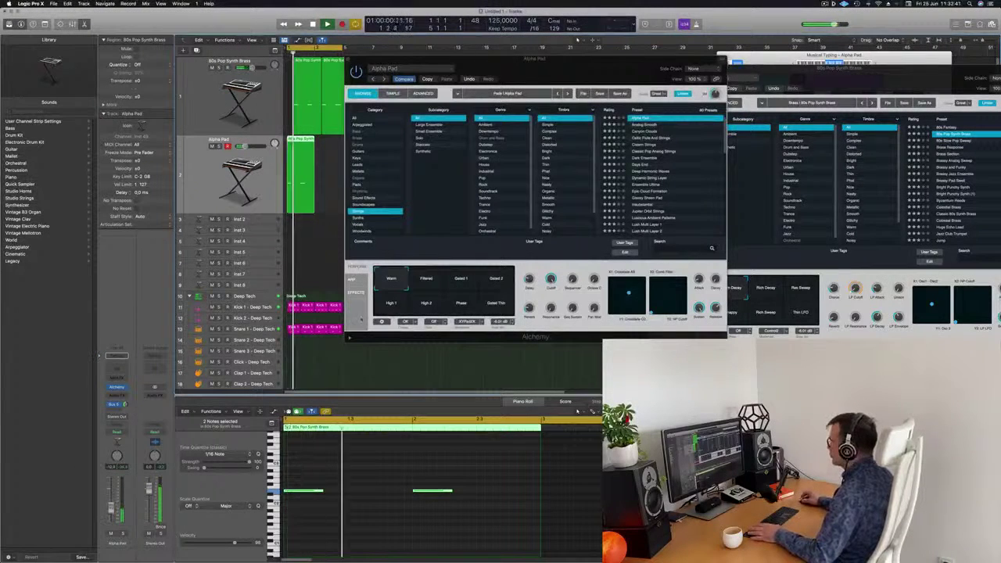
- Audition the Strings presets from Analog Smooth through Canyon Clouds, Cistern Strings and Dark Ensemble to Days End on the looping part
click(654, 125)
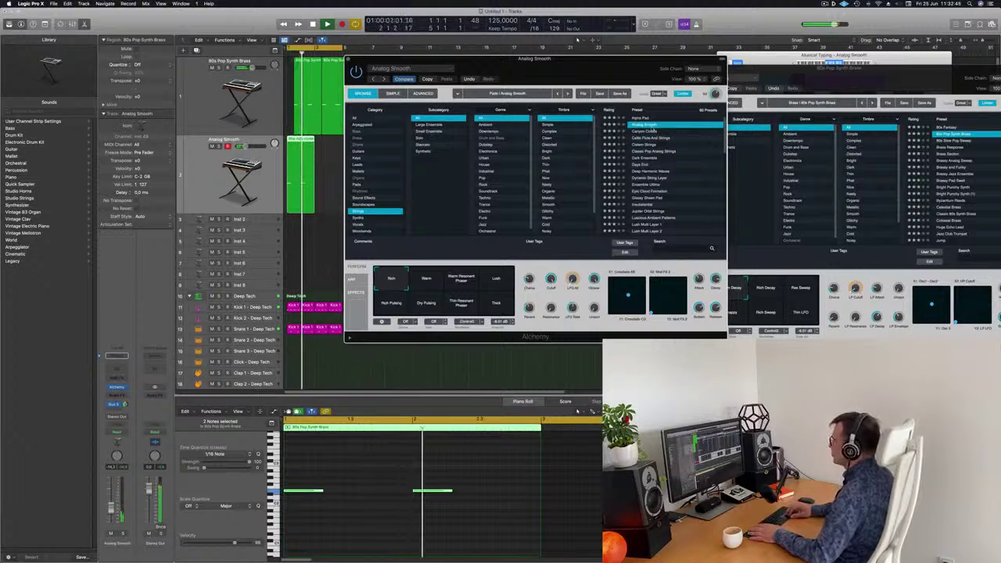
click(654, 131)
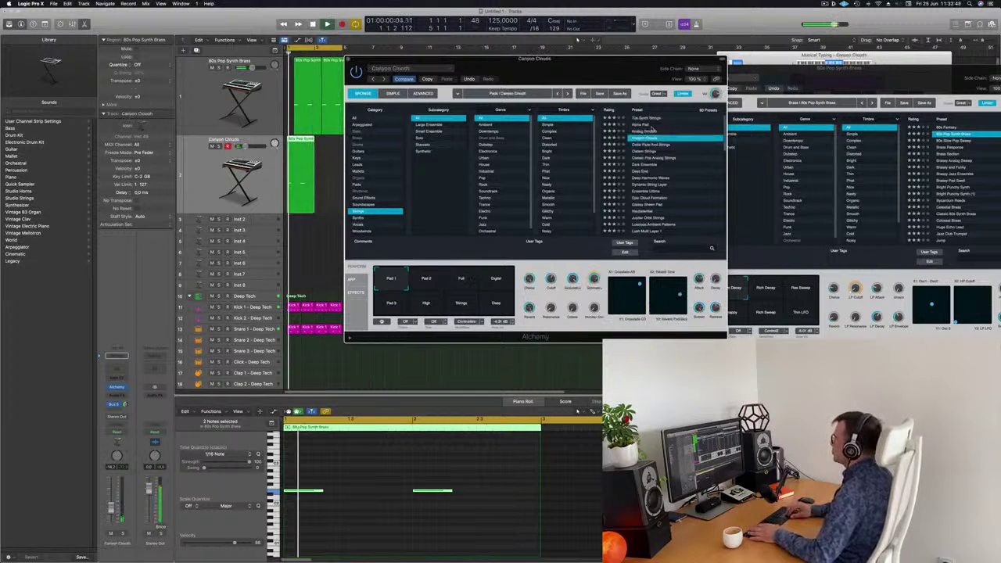
key(Down)
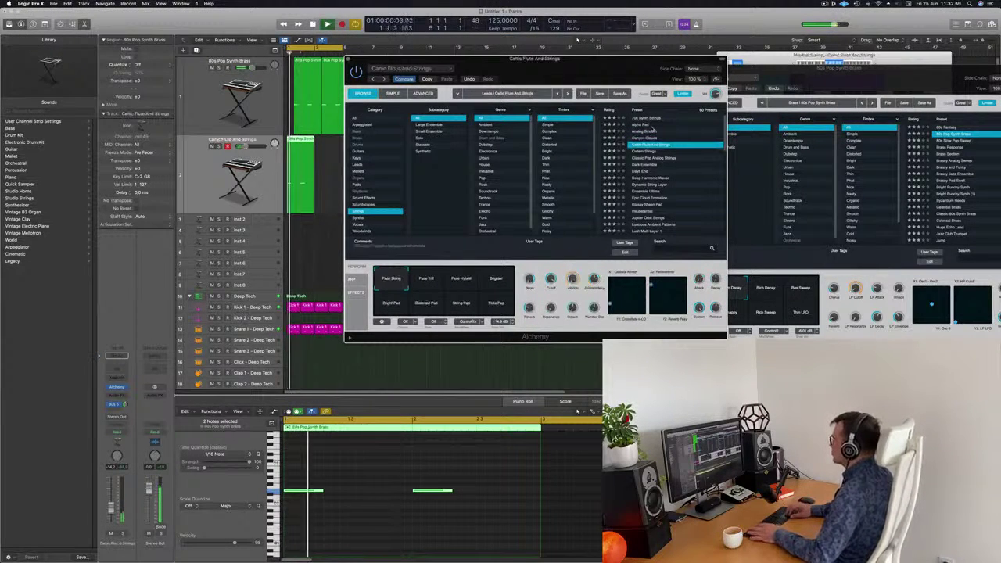
key(Down)
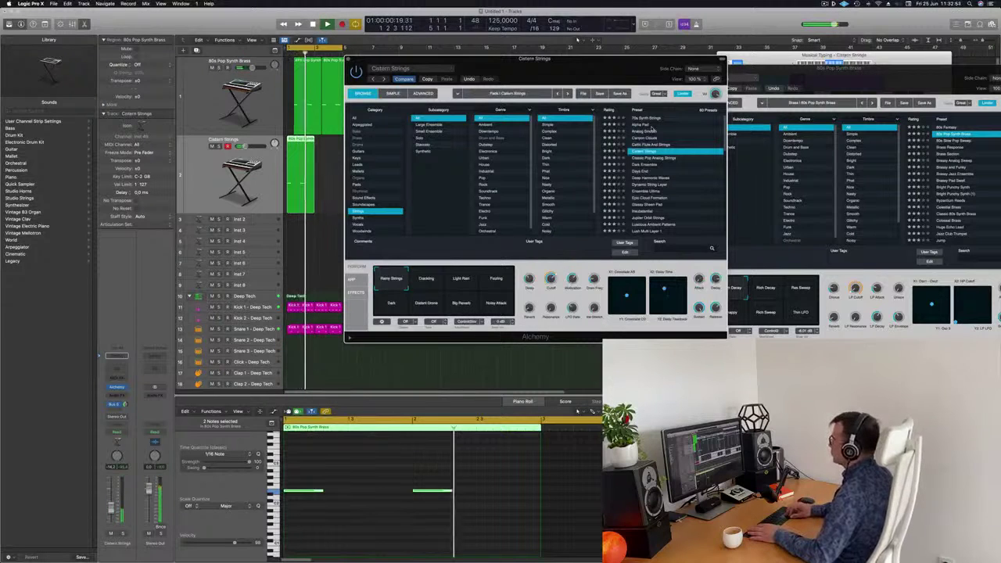
key(Down)
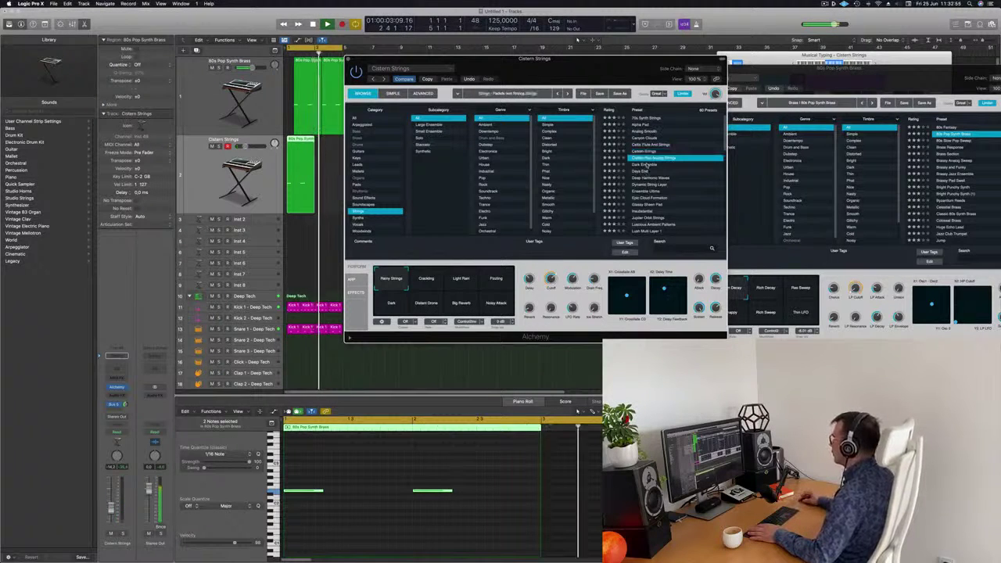
key(Down)
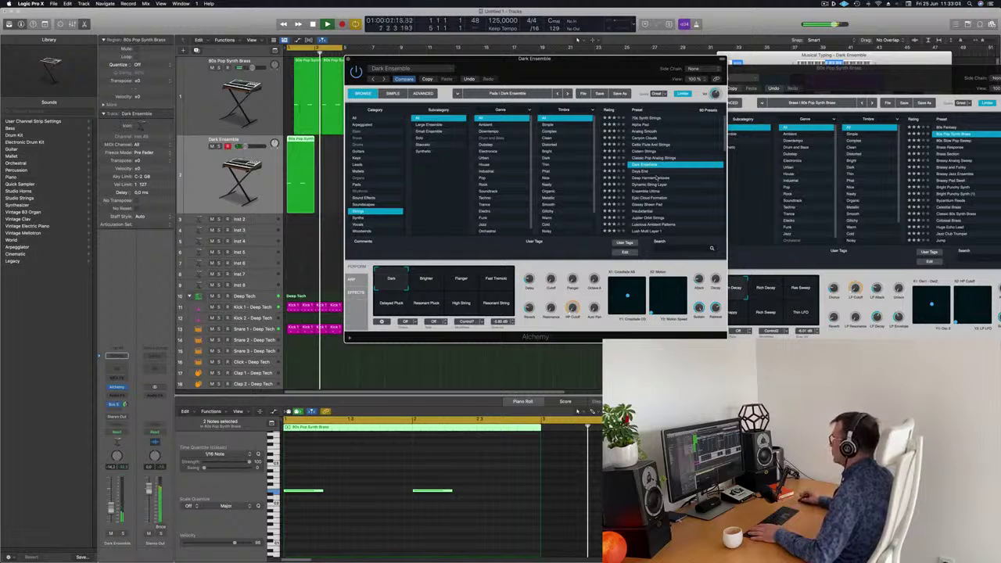
key(Down)
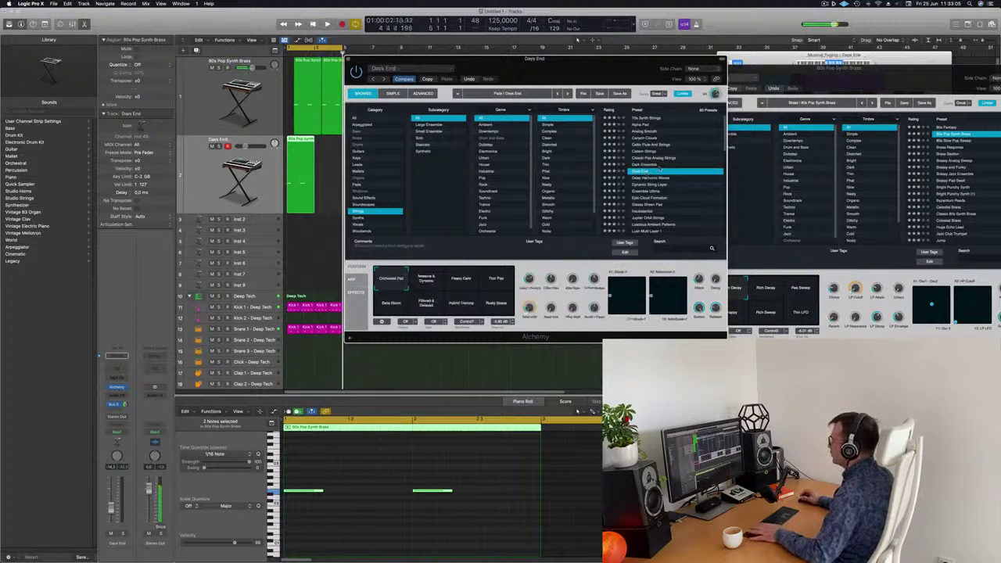
- Try the Mellotron and Massiveness presets further down the Strings list, and load Pizzicato Sticks for the second part
scroll(668, 164, down, 5)
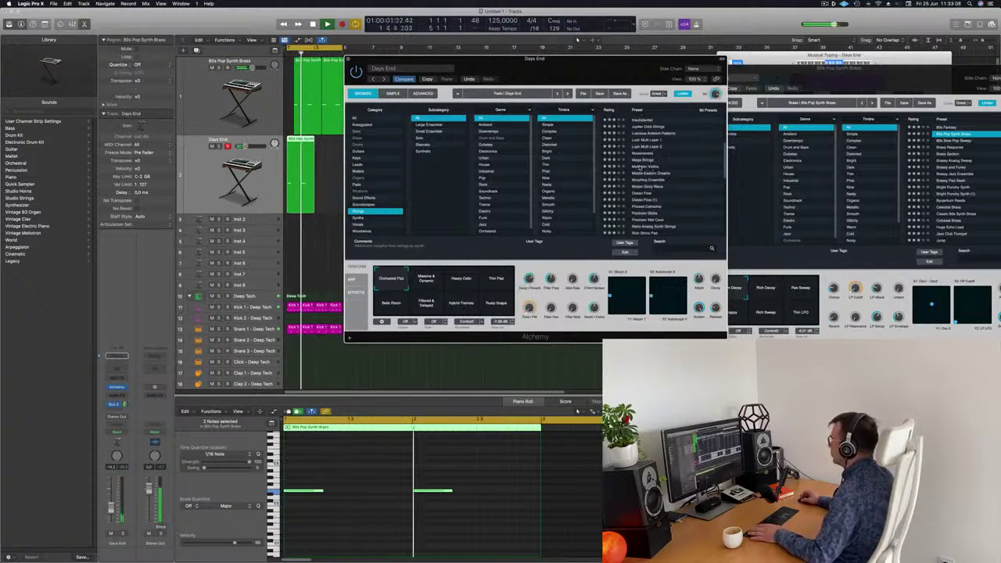
click(641, 167)
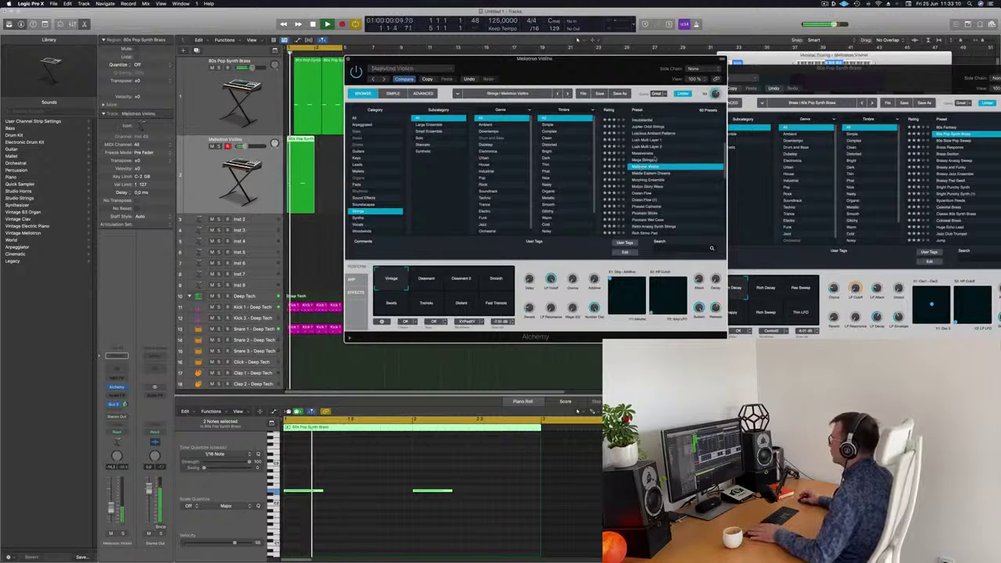
click(643, 154)
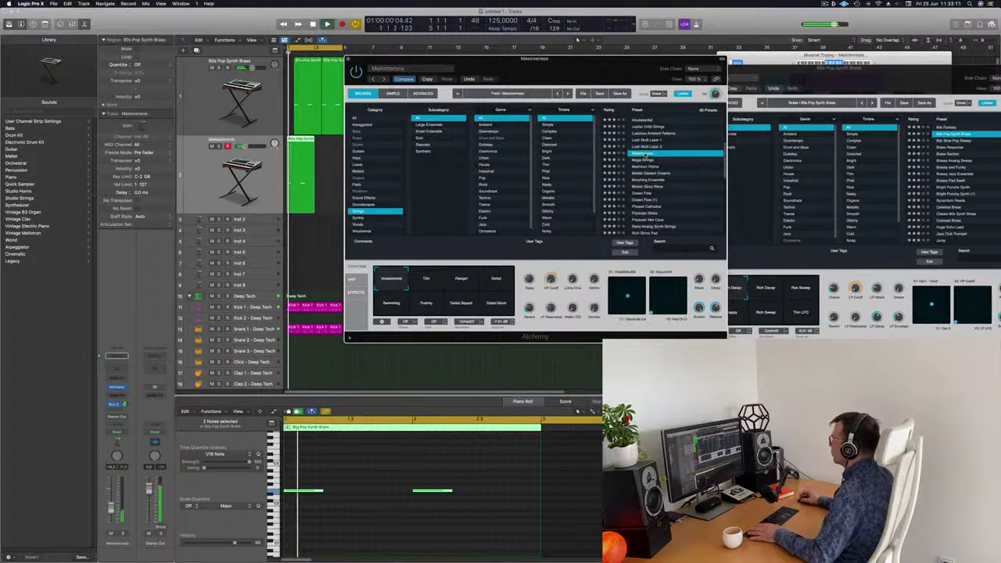
drag(594, 68, 684, 60)
scroll(751, 182, down, 2)
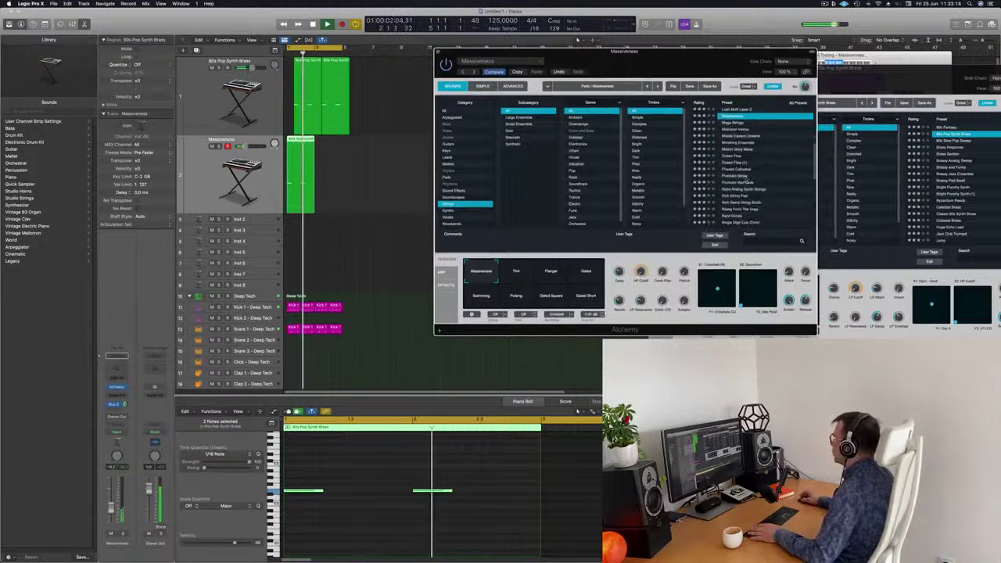
click(735, 177)
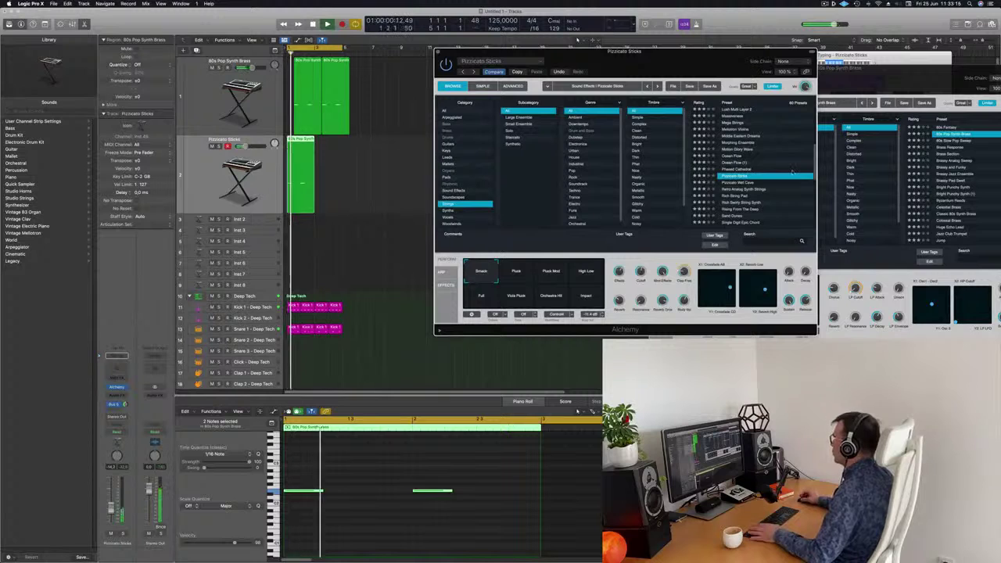
- Shorten the two notes in the Pizzicato Sticks region and place a short copy after each one
drag(699, 68, 716, 65)
mouse_move(309, 465)
mouse_down()
mouse_move(439, 527)
mouse_move(429, 494)
mouse_move(461, 517)
mouse_move(432, 498)
mouse_move(450, 492)
mouse_move(419, 492)
mouse_move(448, 495)
mouse_up()
key(space)
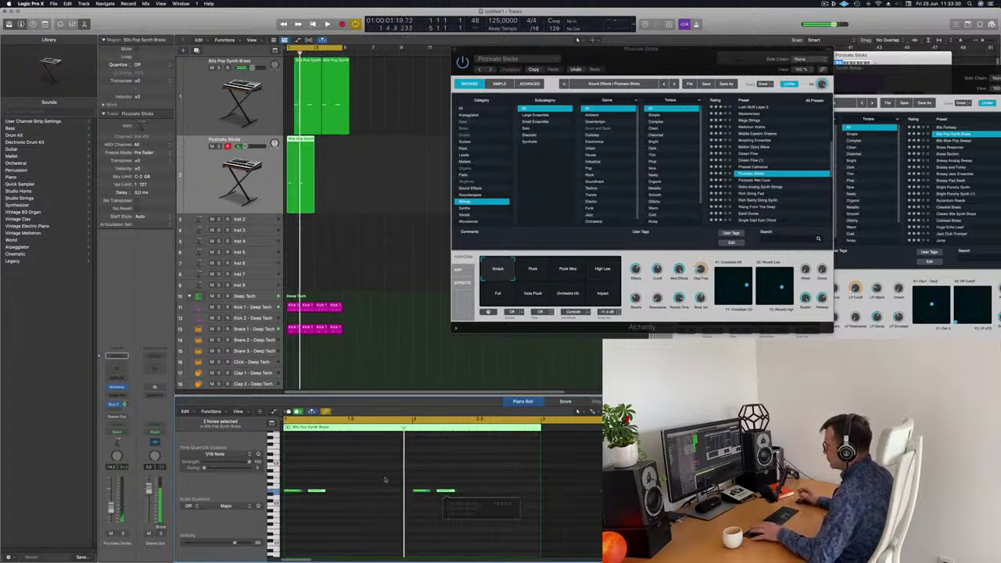
- Uncover the arrangement and repeat the two-bar Pizzicato Sticks region directly after itself so the part fills four bars
key(super+Left)
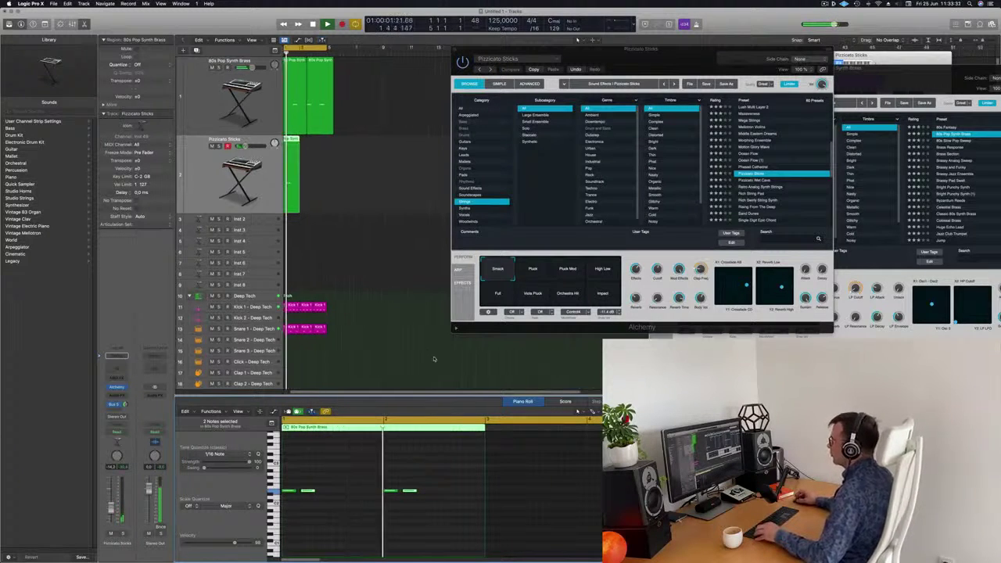
drag(665, 59, 754, 80)
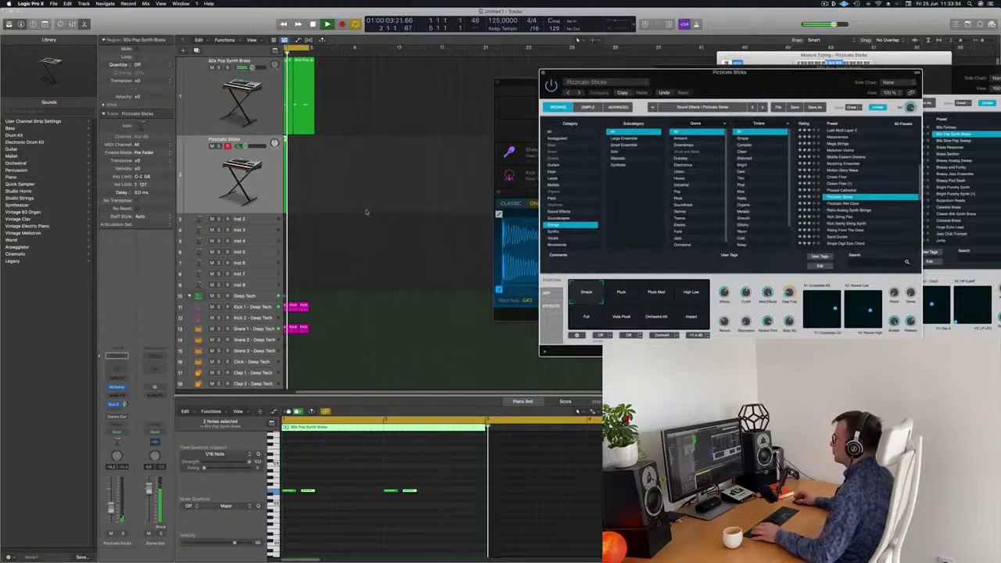
drag(295, 172, 294, 172)
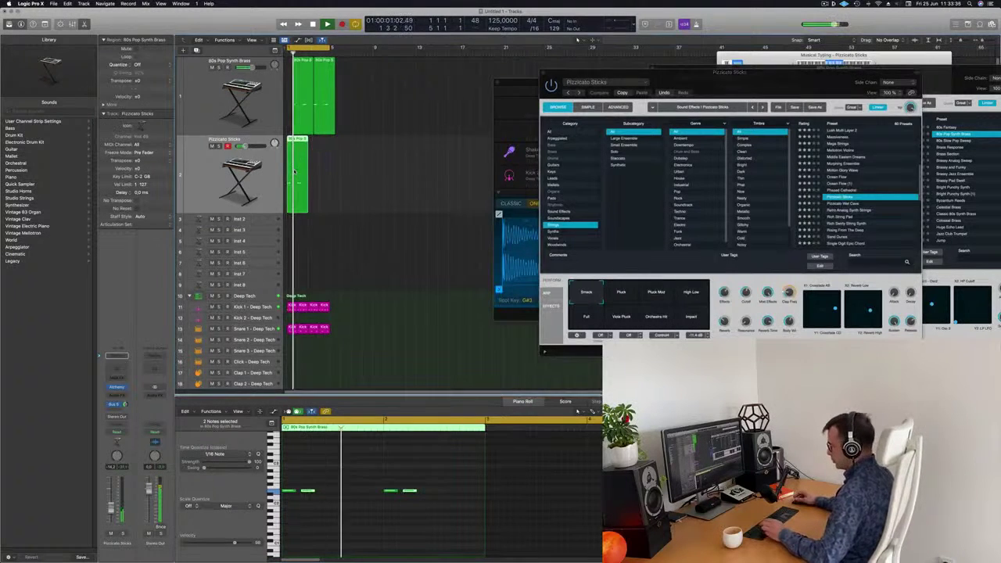
click(330, 206)
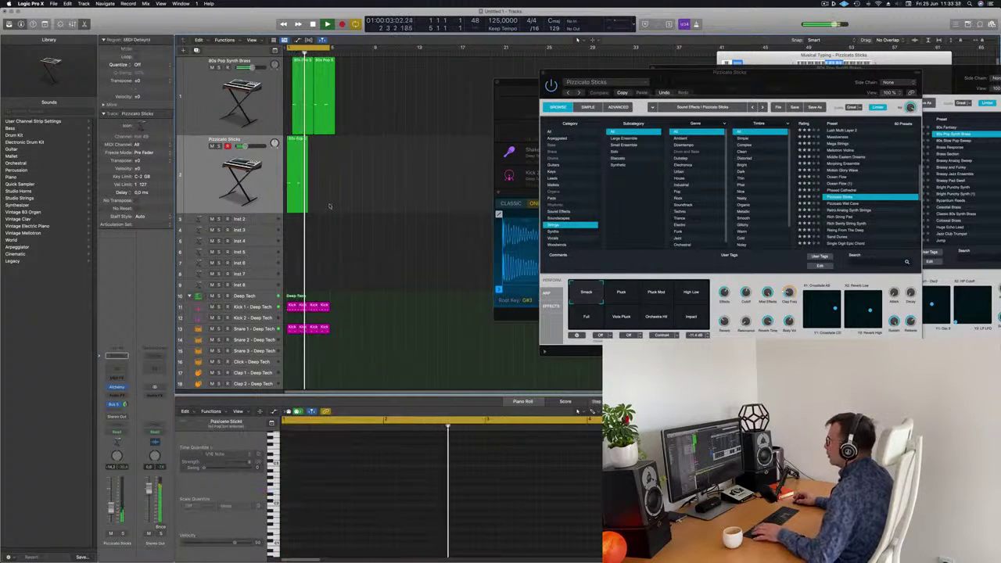
scroll(334, 210, up, 6)
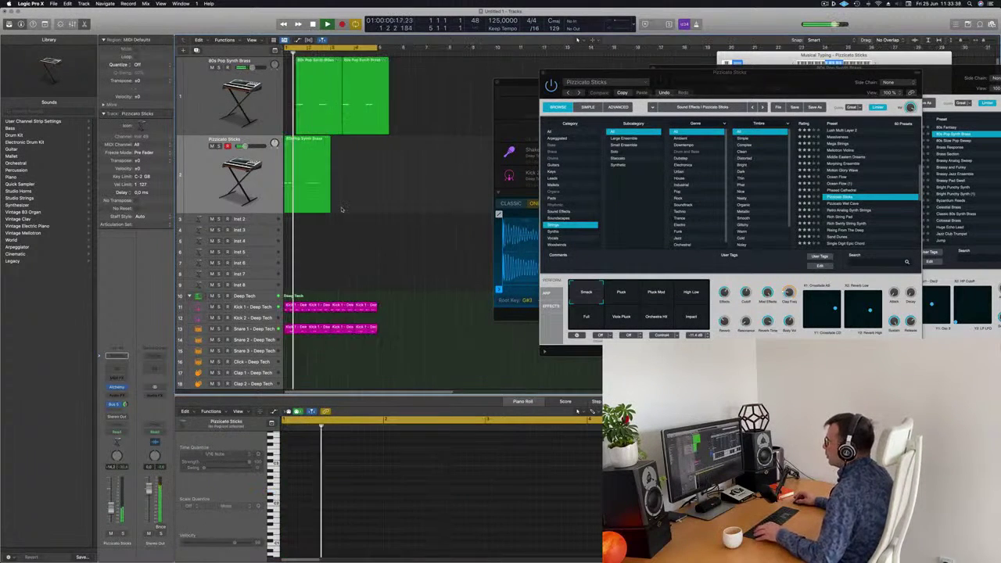
click(305, 147)
key(super+r)
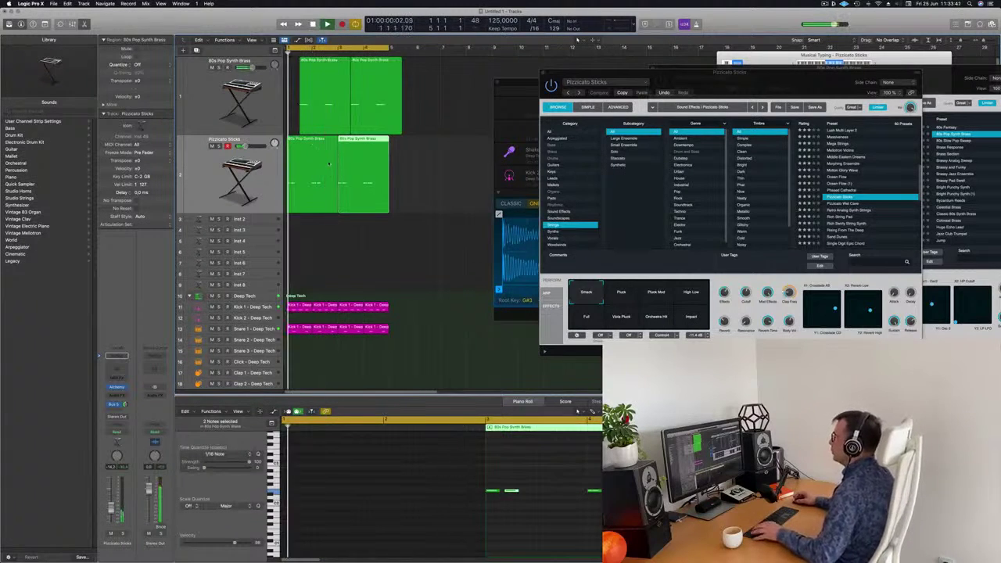
- Clear the Pizzicato Sticks synth window from the screen and move Drum Machine Designer away from the regions
key(super+Left)
key(super+Up)
key(super+Up)
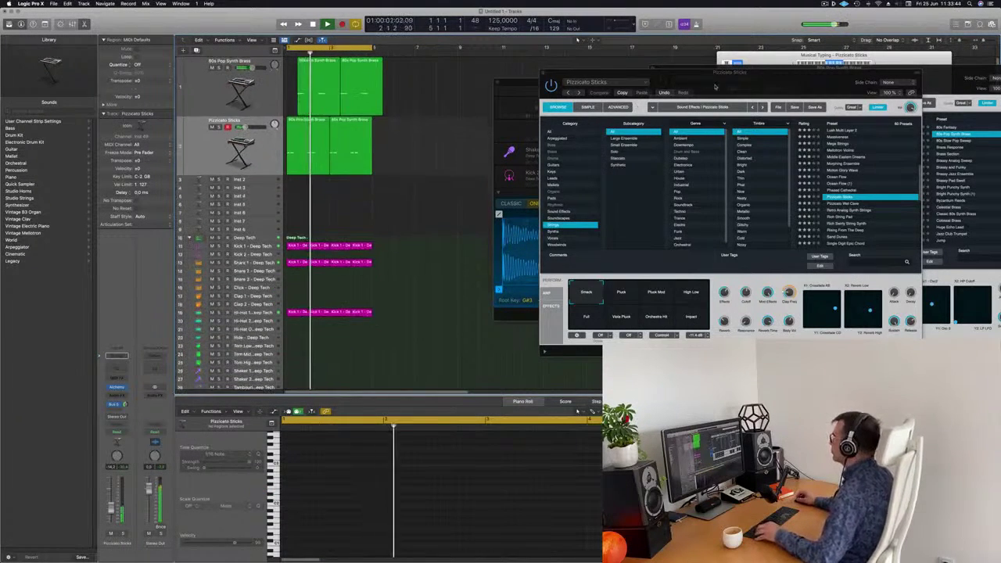
drag(681, 73, 509, 178)
click(371, 178)
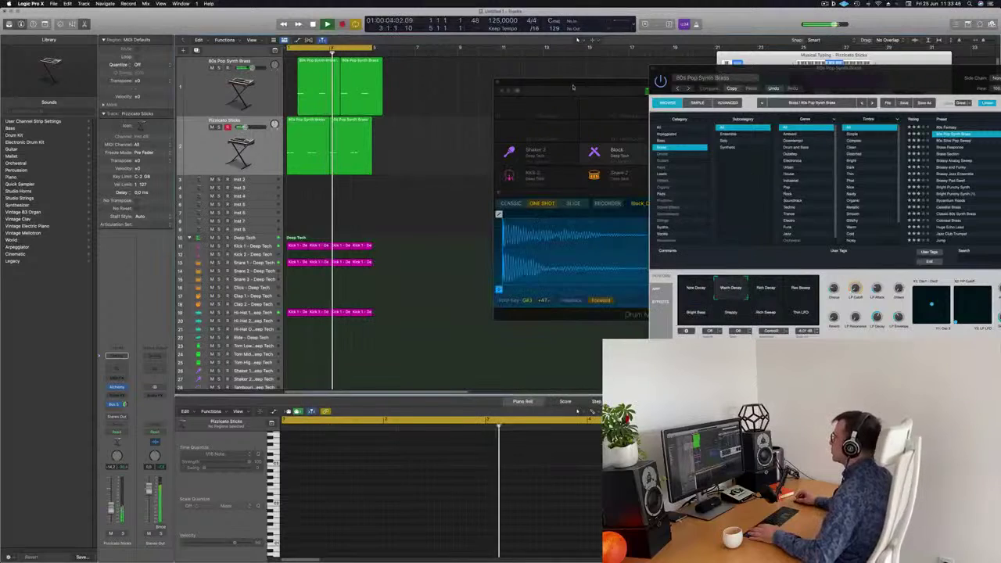
drag(568, 86, 726, 79)
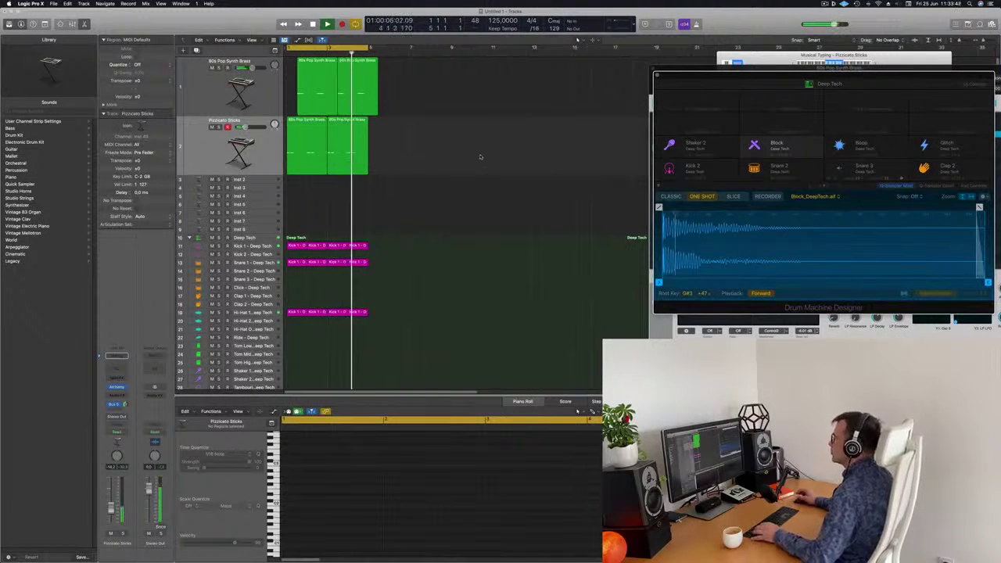
- Duplicate the 80s Pop Synth Brass track with its settings and place the empty copy above the original
click(207, 77)
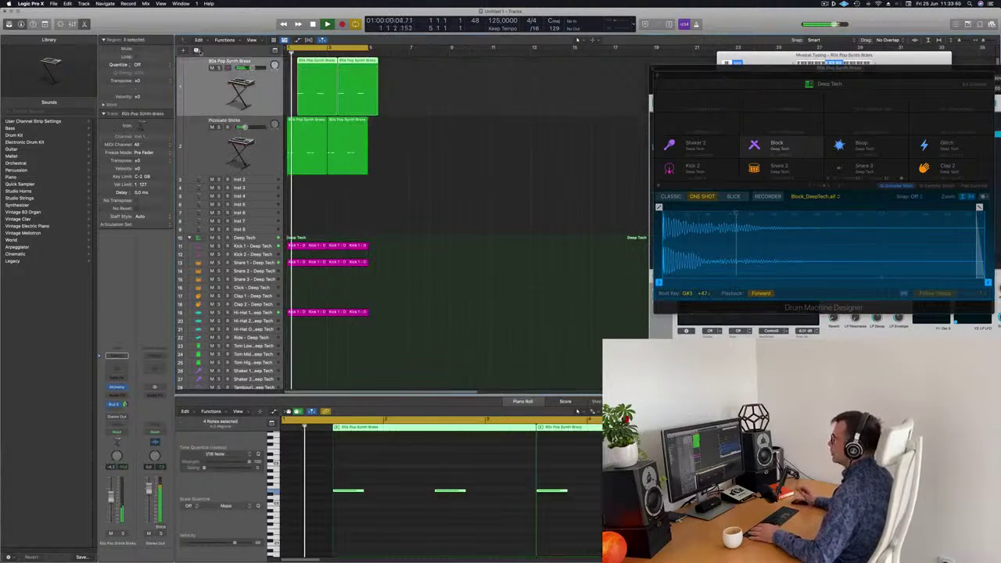
click(197, 51)
drag(263, 143, 270, 85)
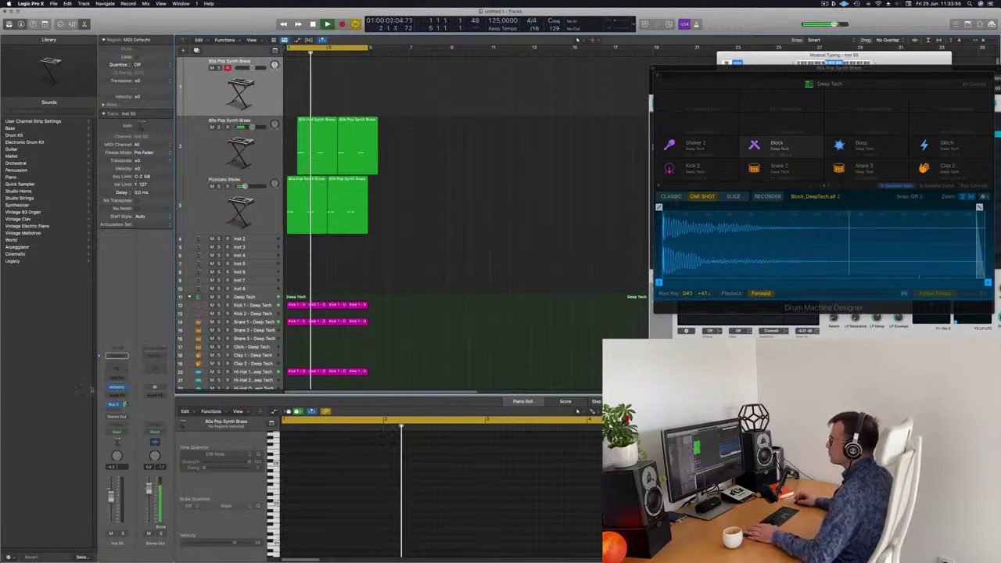
- Open Alchemy on the duplicated brass track, load the Bass preset 70s Classic Synth Bass and move its window aside
click(122, 404)
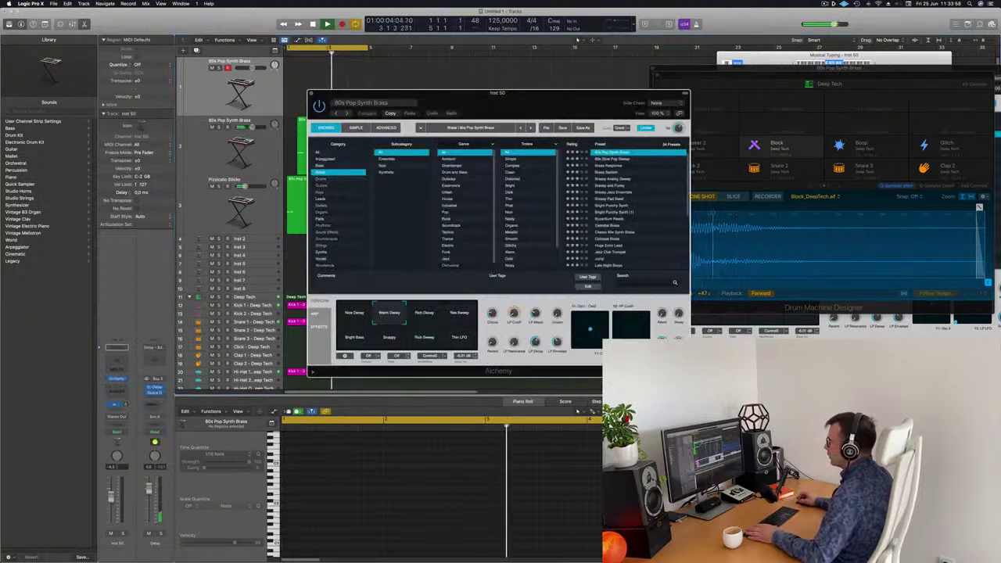
click(339, 165)
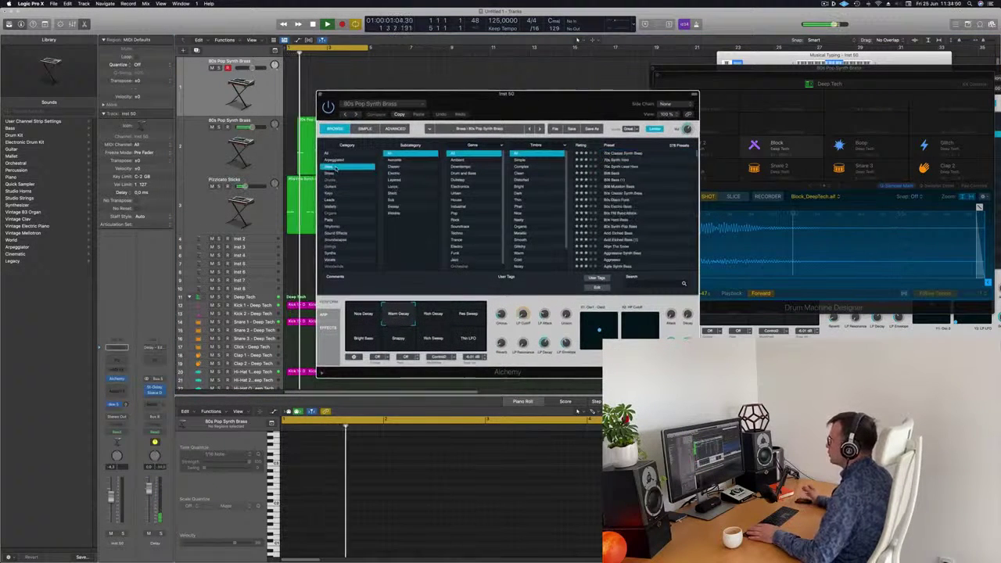
drag(564, 103, 544, 100)
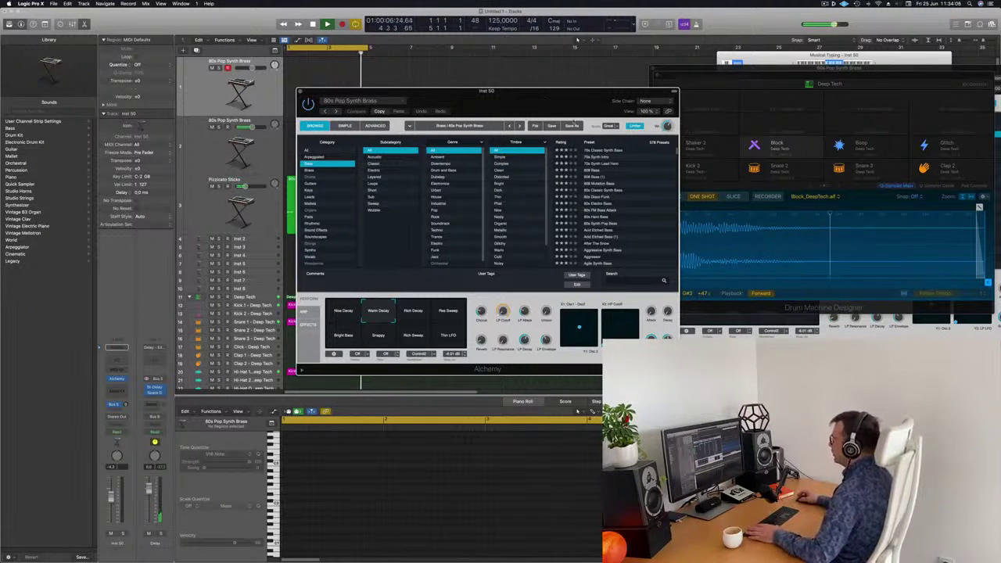
click(610, 150)
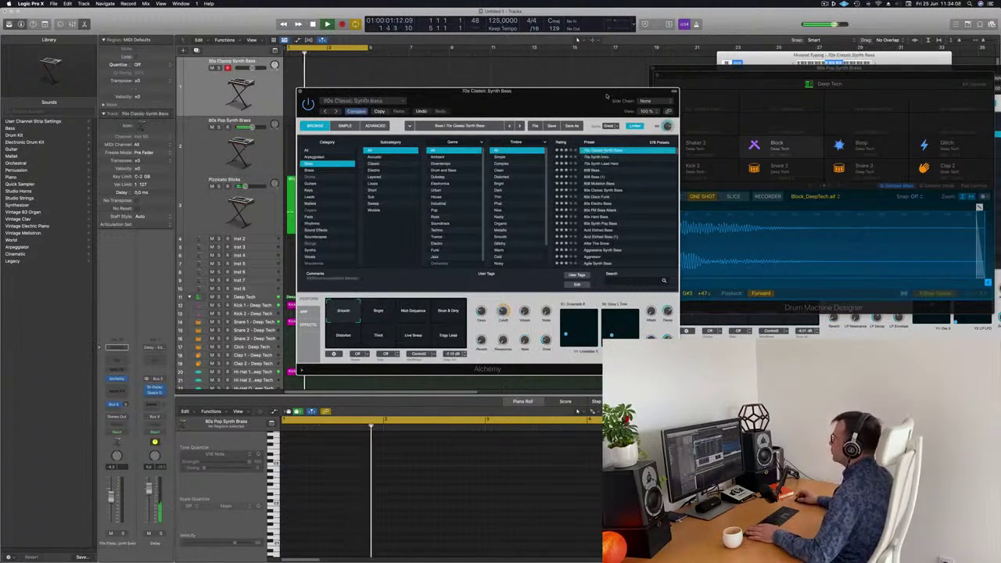
drag(603, 97, 623, 90)
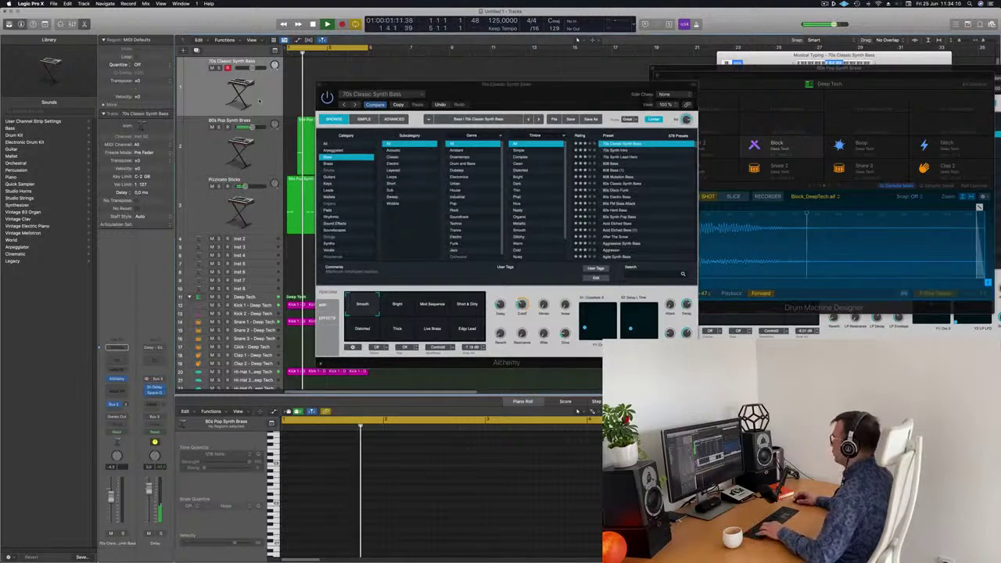
- Lower the Musical Typing octave, try out some bass notes and move the Alchemy window off the arrangement
click(792, 63)
key(z)
key(s)
key(d)
key(d)
drag(548, 85, 706, 46)
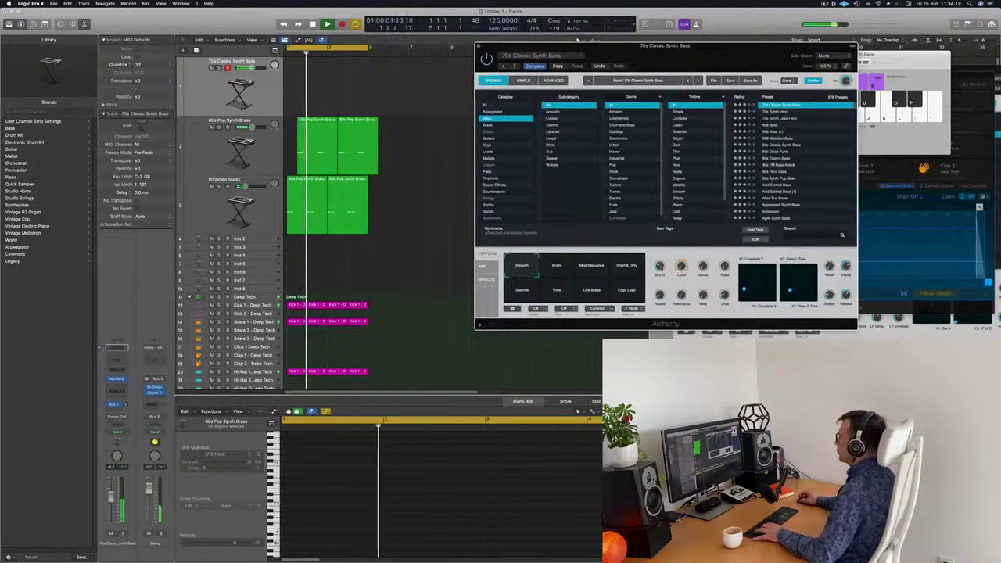
- Record a repeated single-pitch bass line on the 70s Classic Synth Bass track with the computer keyboard
key(r)
key(d)
key(d)
key(d)
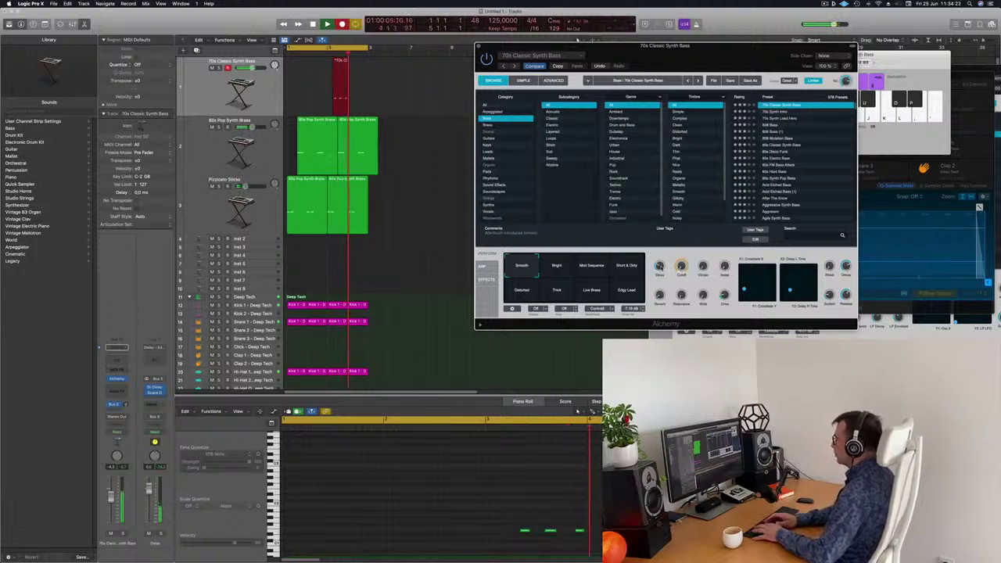
key(space)
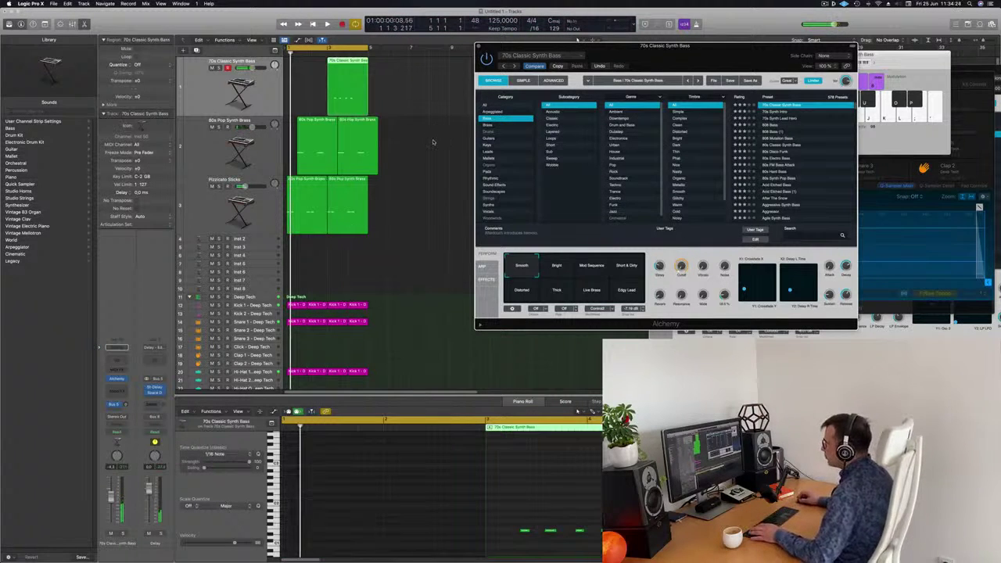
- Move the recorded bass region to bar 1, shift its notes earlier and pull the last two slightly further forward
drag(350, 61, 310, 61)
drag(327, 511, 417, 543)
drag(323, 533, 309, 532)
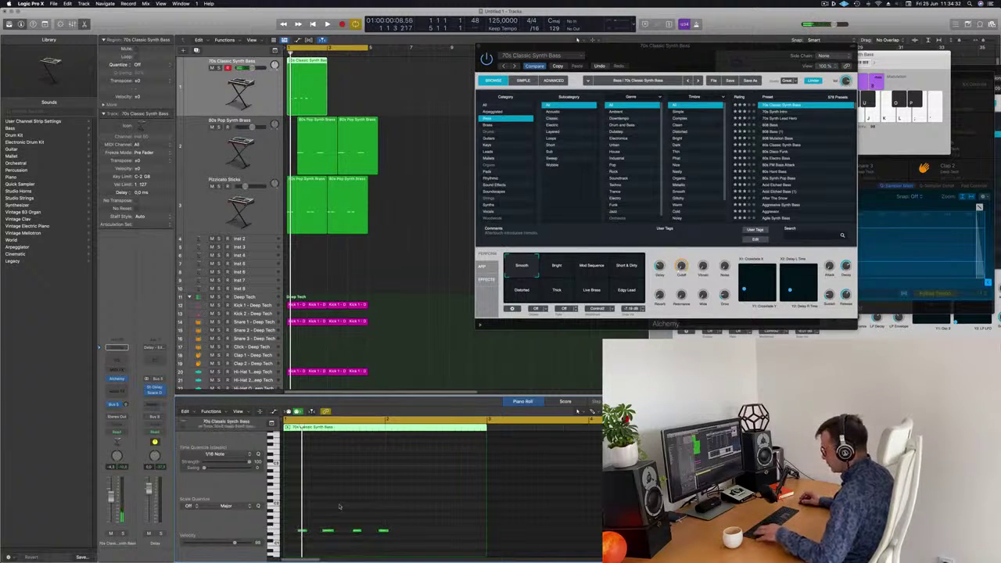
key(space)
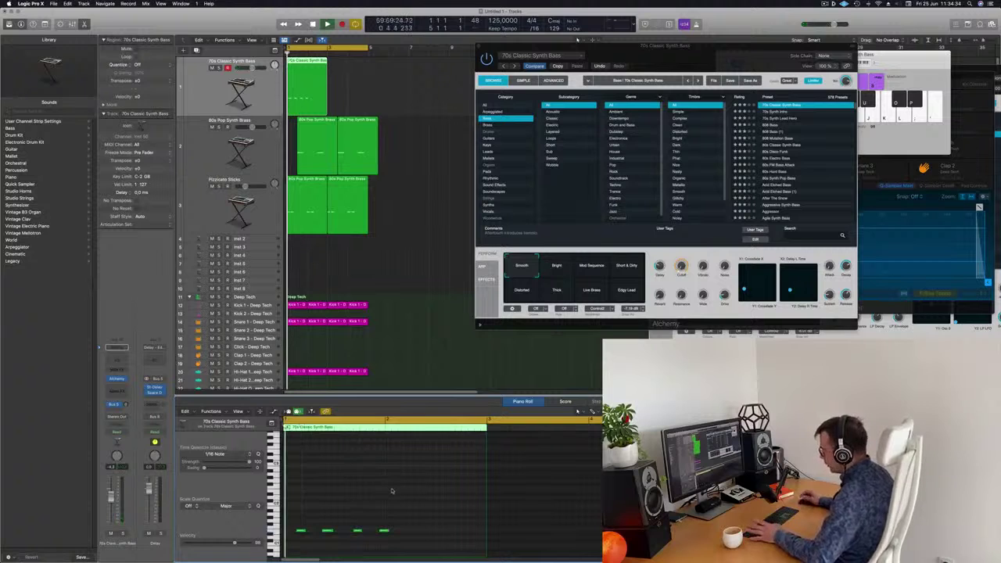
key(space)
drag(353, 519, 361, 541)
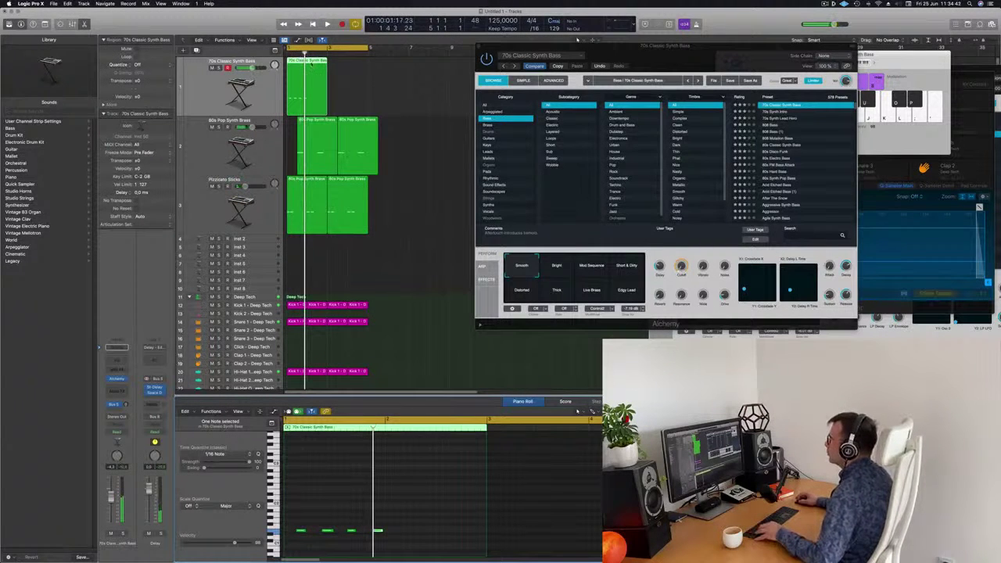
- Split the bass region at bar 2, delete its empty second part and repeat the one-bar region to fill four bars
super+double_click(306, 78)
click(316, 75)
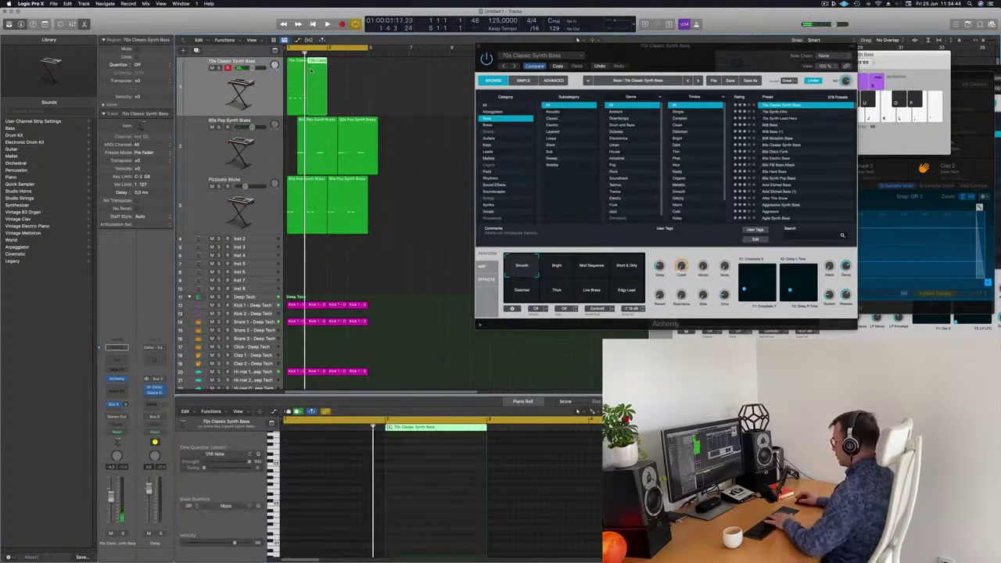
key(Delete)
click(302, 67)
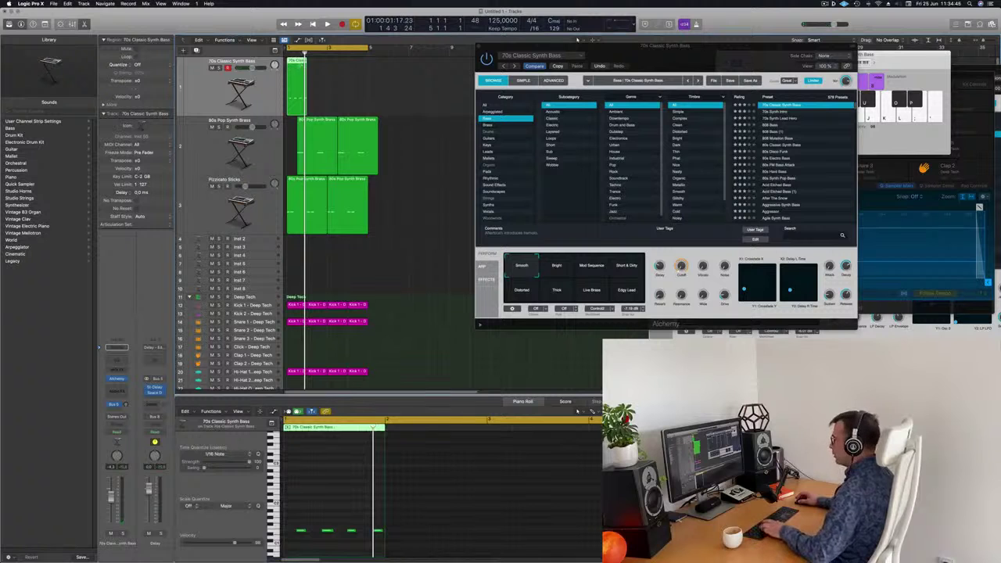
drag(727, 48, 654, 58)
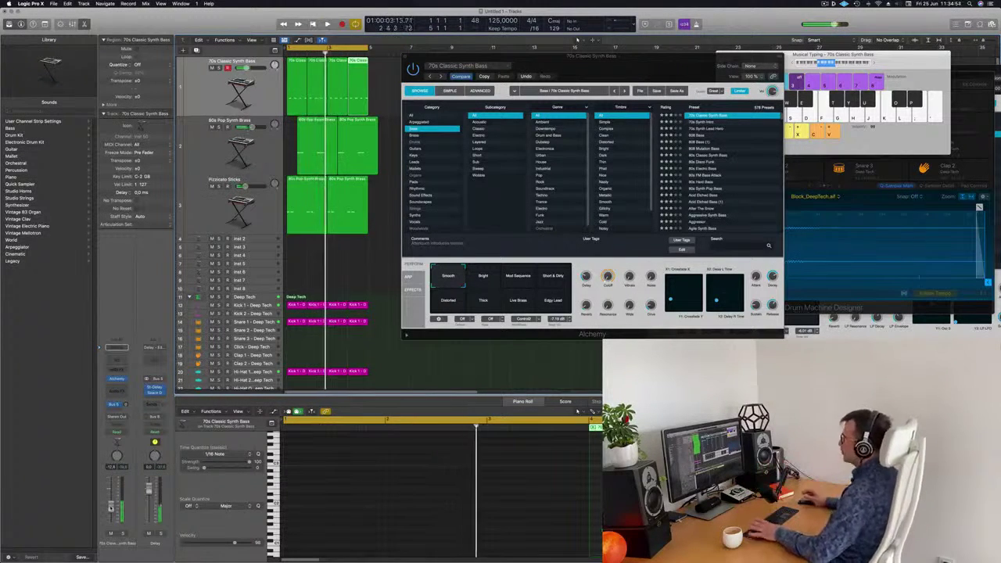
- Try the bass preset's performance snapshots, choose Short & Dirty and turn down the cutoff
mouse_move(622, 69)
mouse_down()
mouse_move(556, 104)
mouse_move(633, 80)
mouse_move(623, 82)
mouse_up()
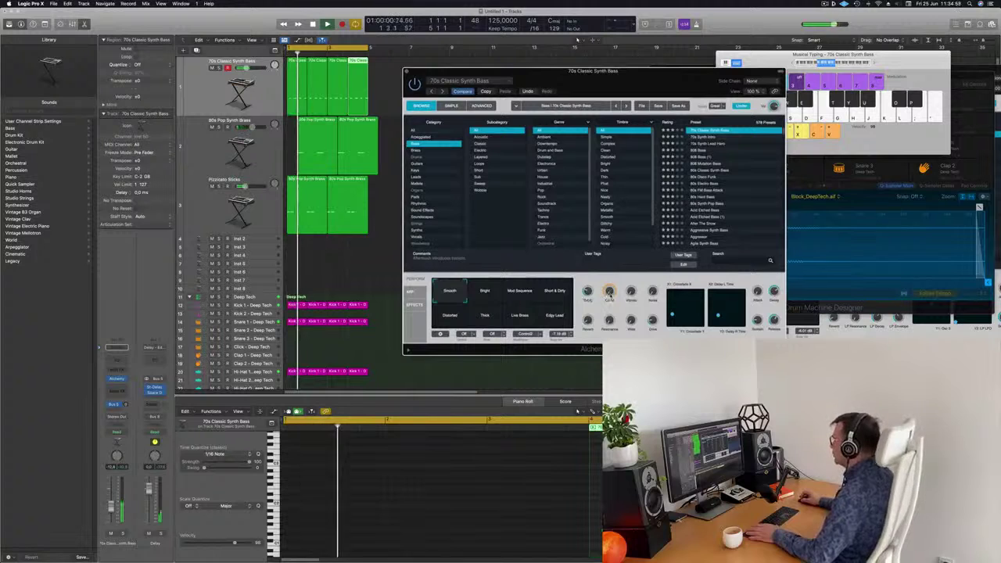
click(485, 293)
click(522, 294)
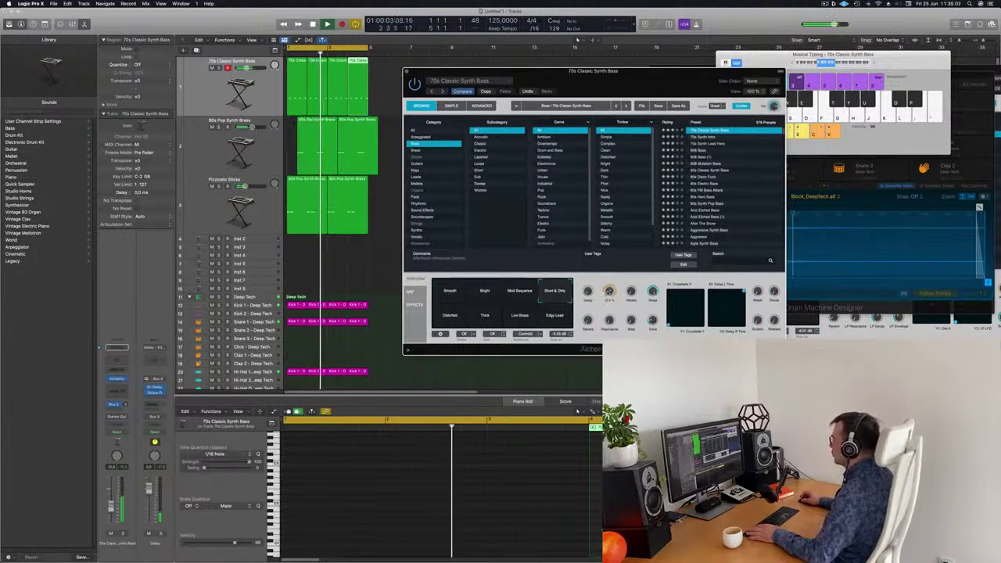
click(486, 316)
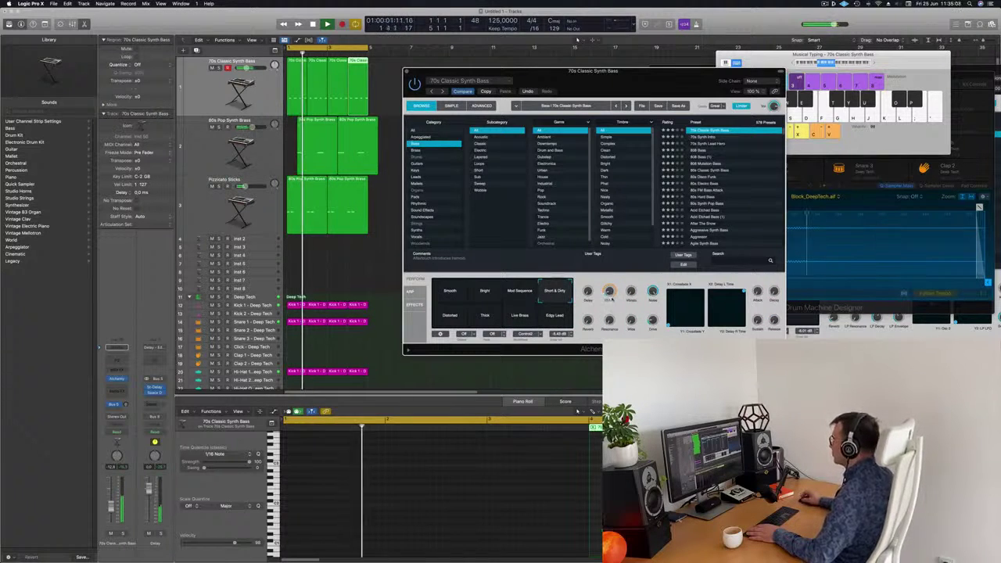
drag(635, 73, 613, 80)
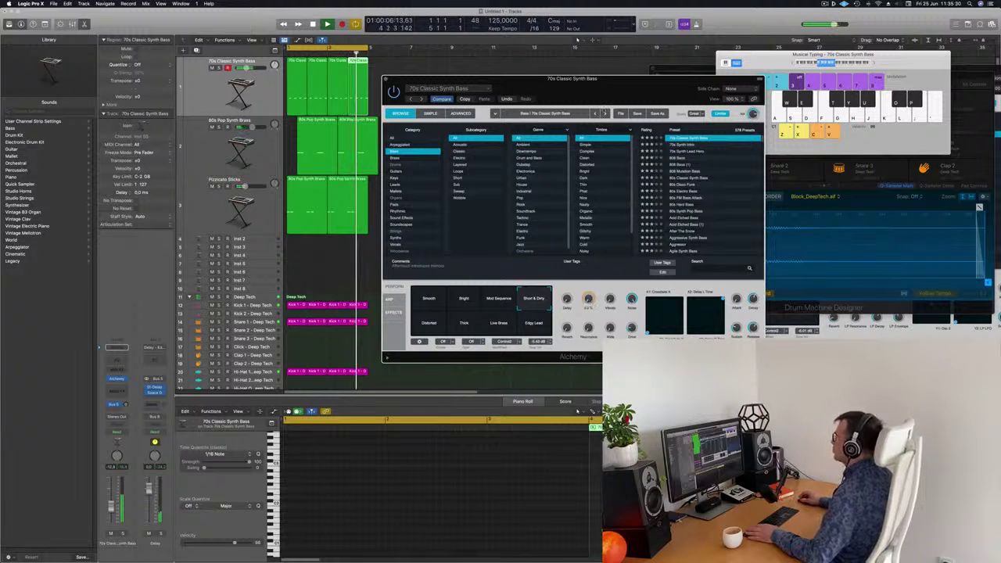
- Move the Alchemy bass window aside, close it and clear the region selection
drag(395, 77, 525, 156)
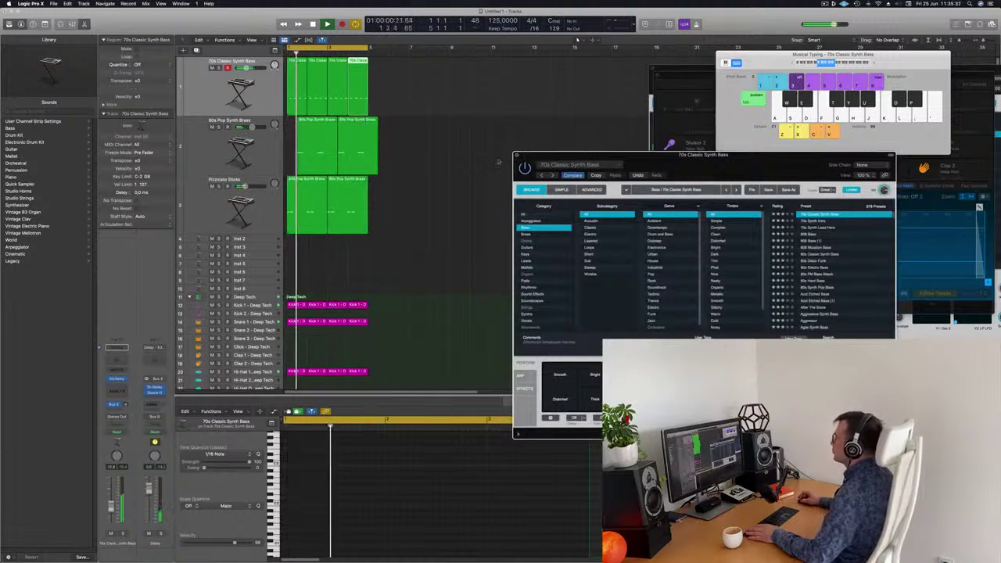
click(517, 156)
click(451, 187)
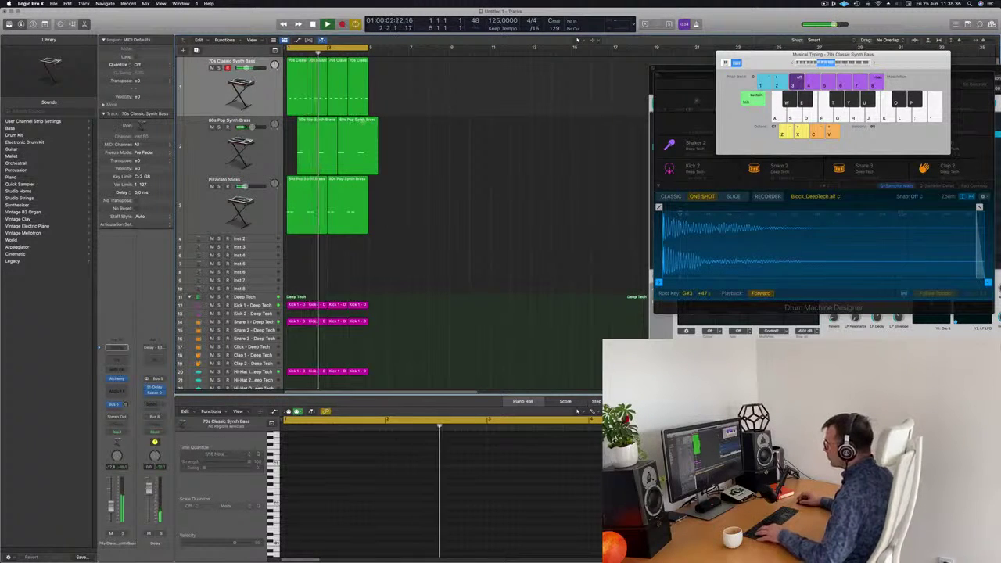
click(366, 122)
click(391, 133)
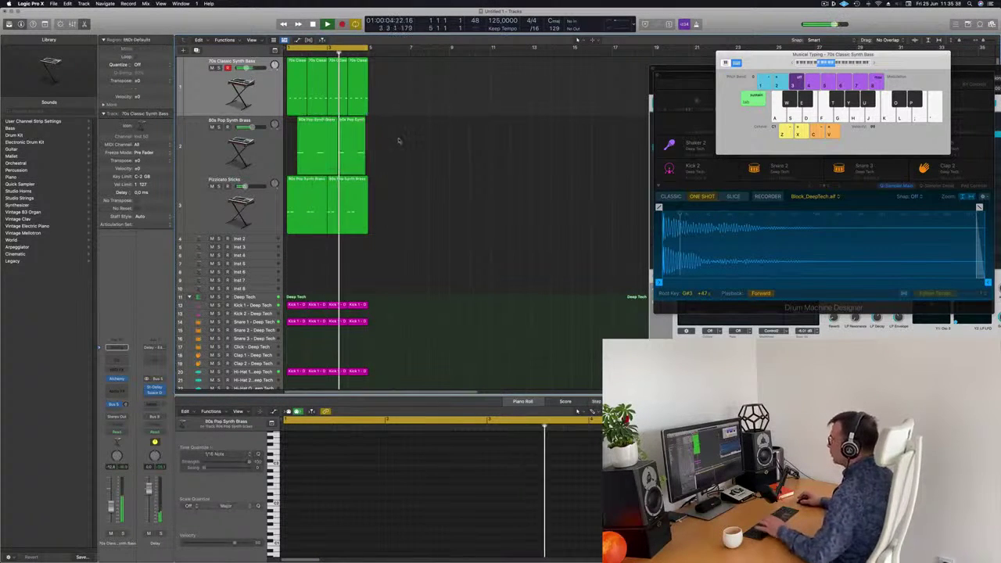
key(super+z)
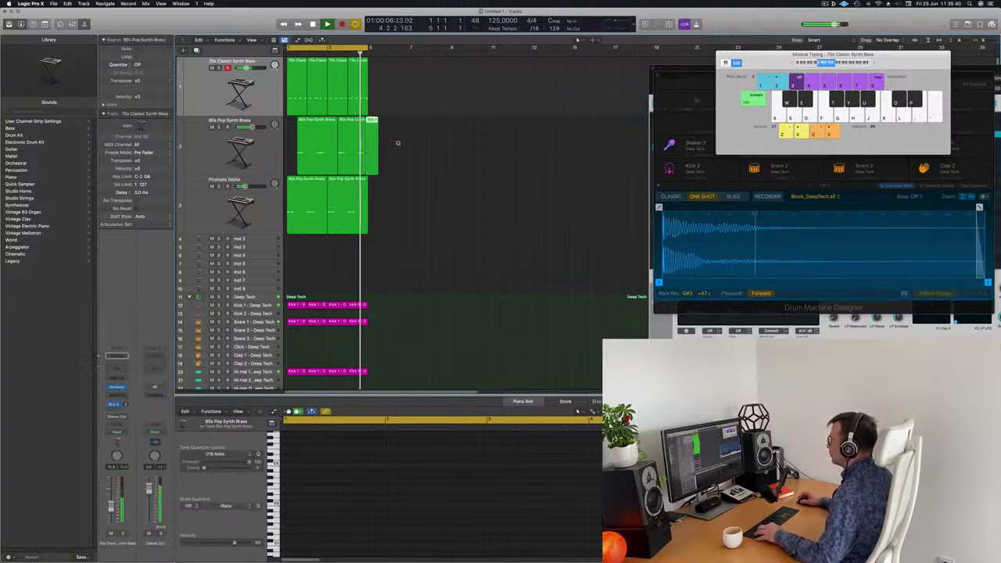
- Undo the rough split, cut the overhanging 80s Pop Synth Brass region exactly at bar 5 and delete the excess
key(super+Right)
key(super+Right)
key(super+Right)
key(super+Right)
key(super+Right)
key(super+Right)
key(super+Right)
key(super+Right)
key(super+z)
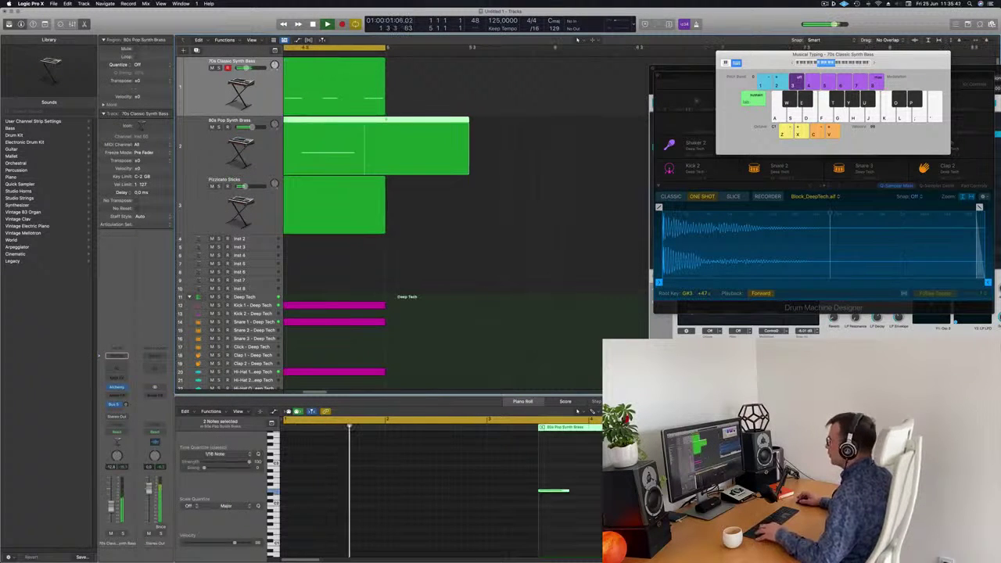
super+double_click(386, 120)
key(Delete)
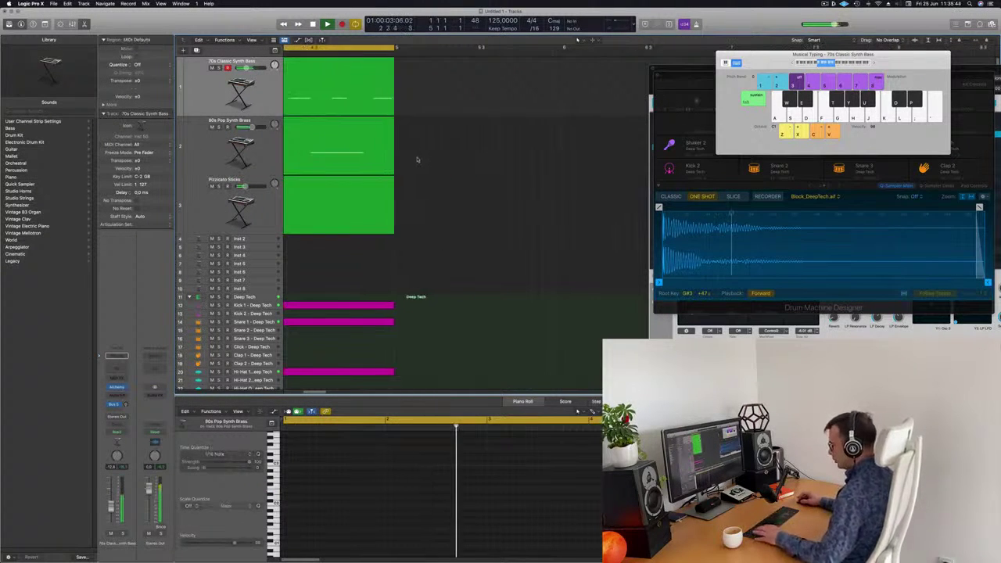
- Repeat all four-bar regions until they fill 16 bars and extend the cycle range to bar 17
key(super+r)
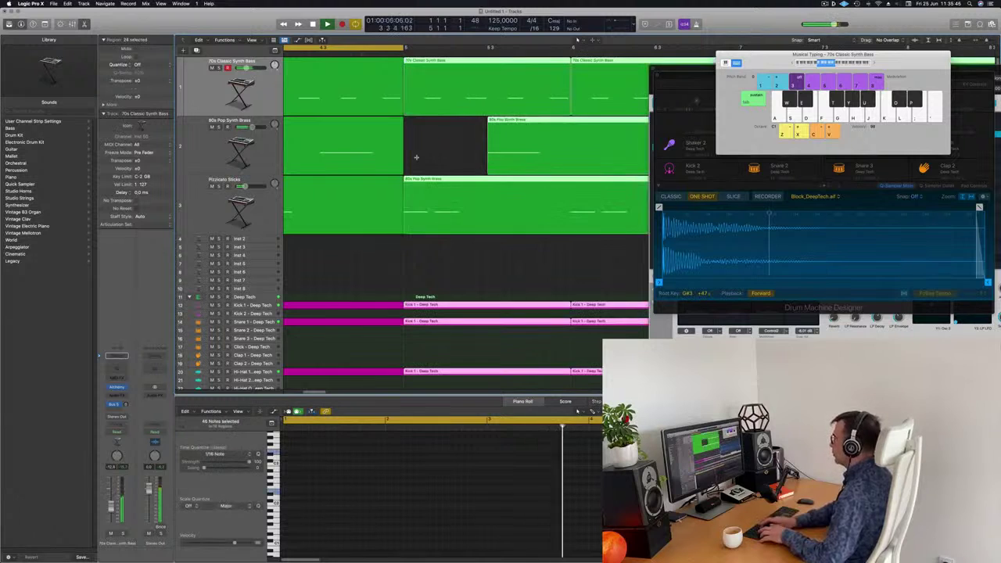
scroll(419, 161, down, 10)
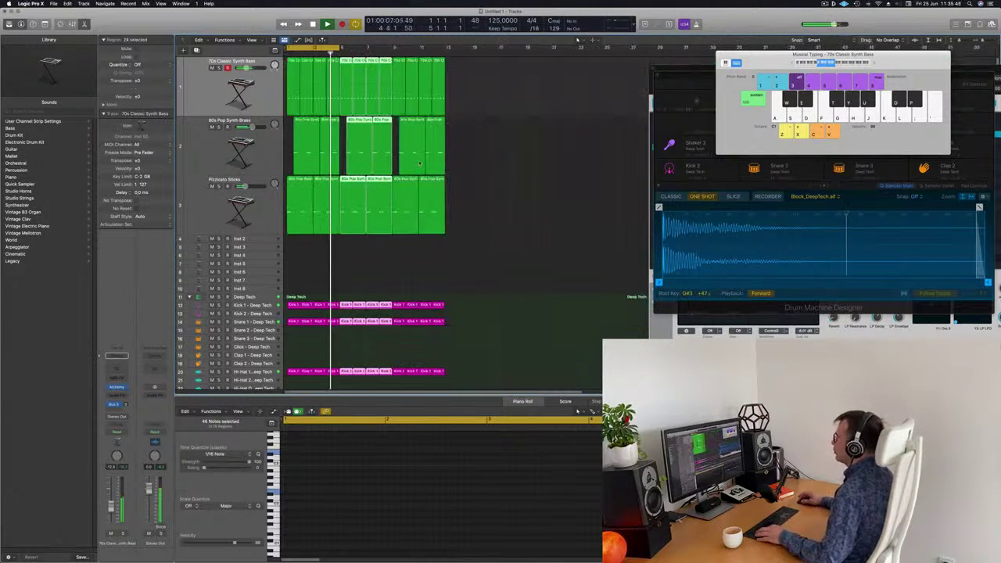
key(super+r)
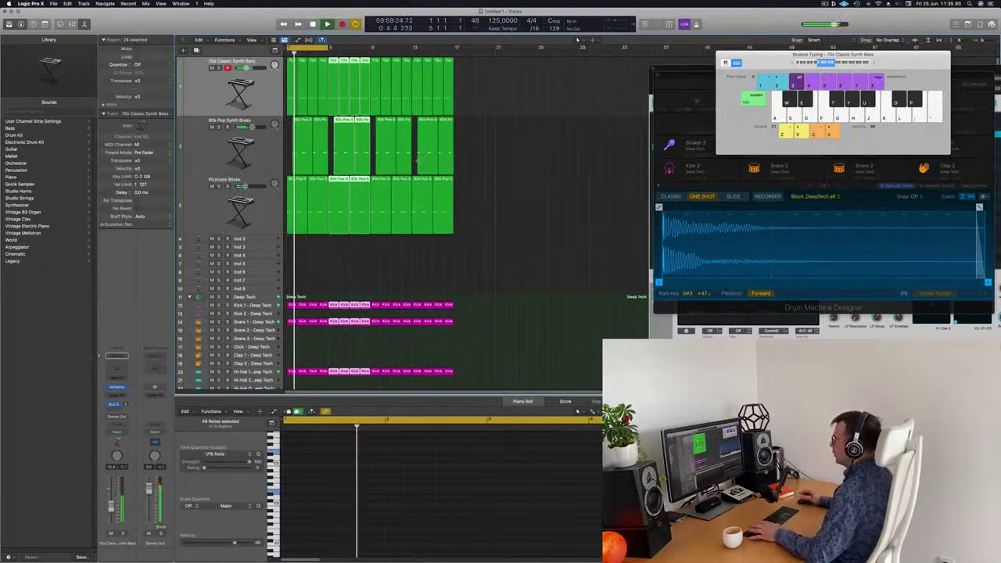
drag(326, 48, 457, 61)
click(598, 219)
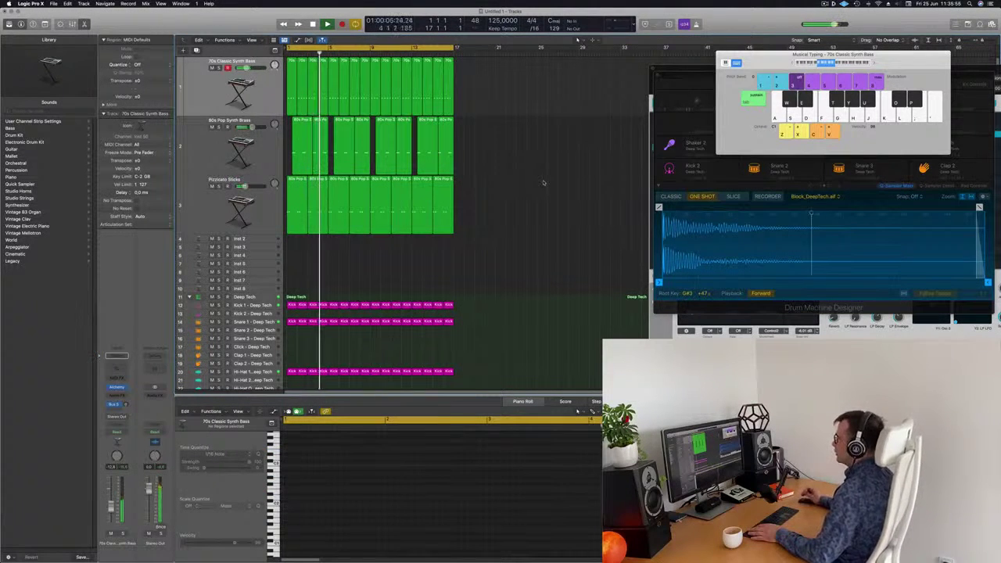
- Duplicate the Pizzicato Sticks track with its settings and copy its first two-bar region onto the new track
click(226, 147)
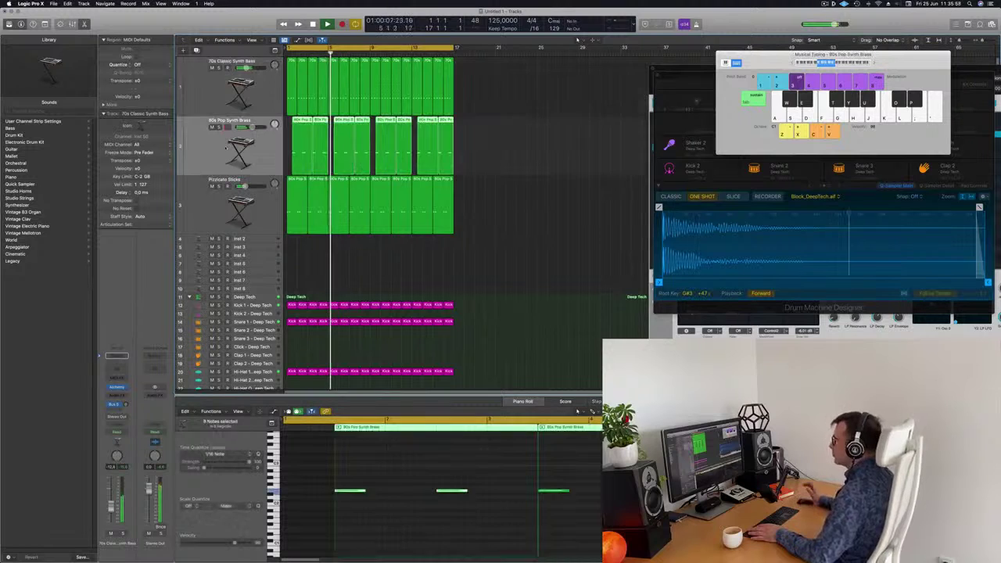
click(216, 195)
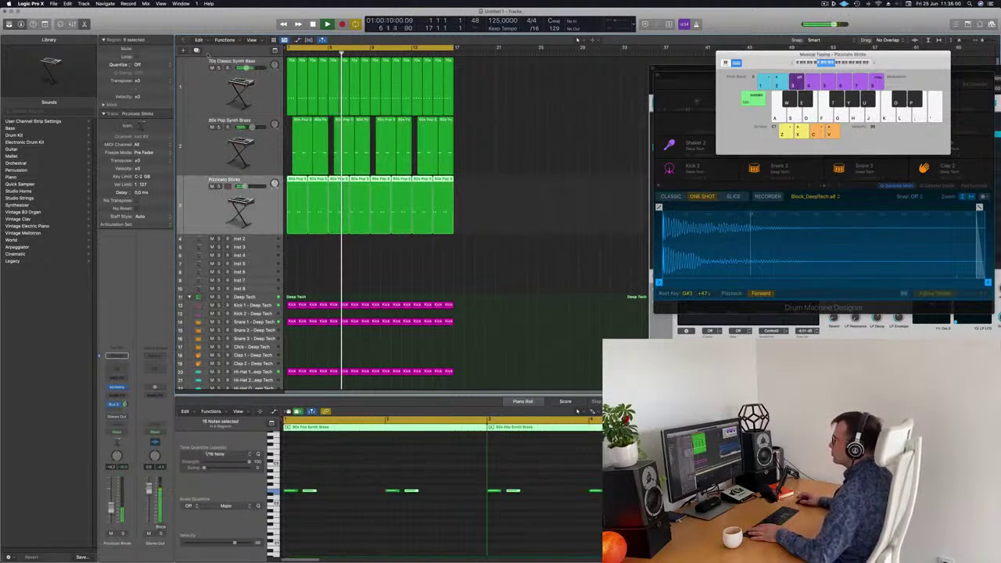
key(super+d)
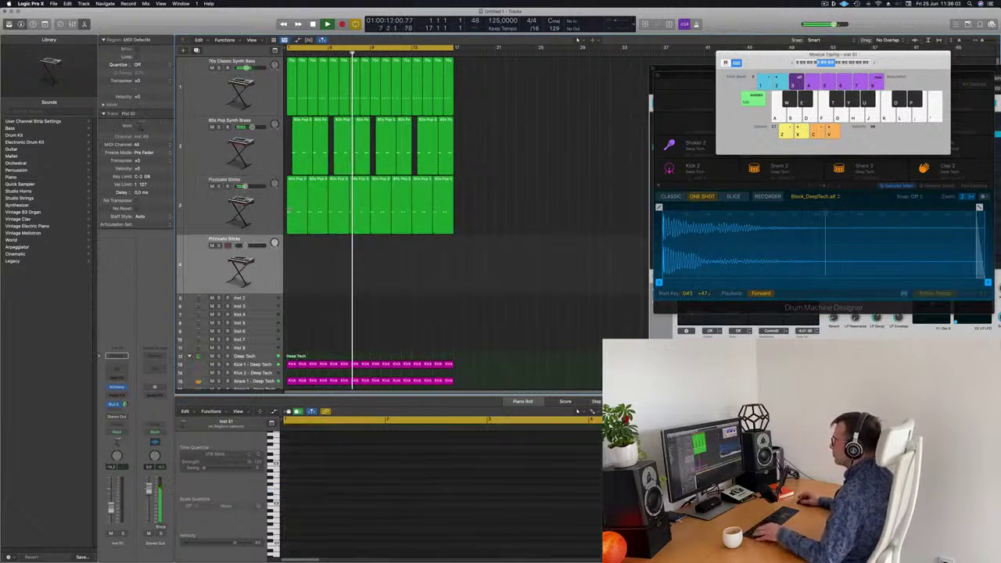
click(294, 212)
drag(295, 212, 294, 272)
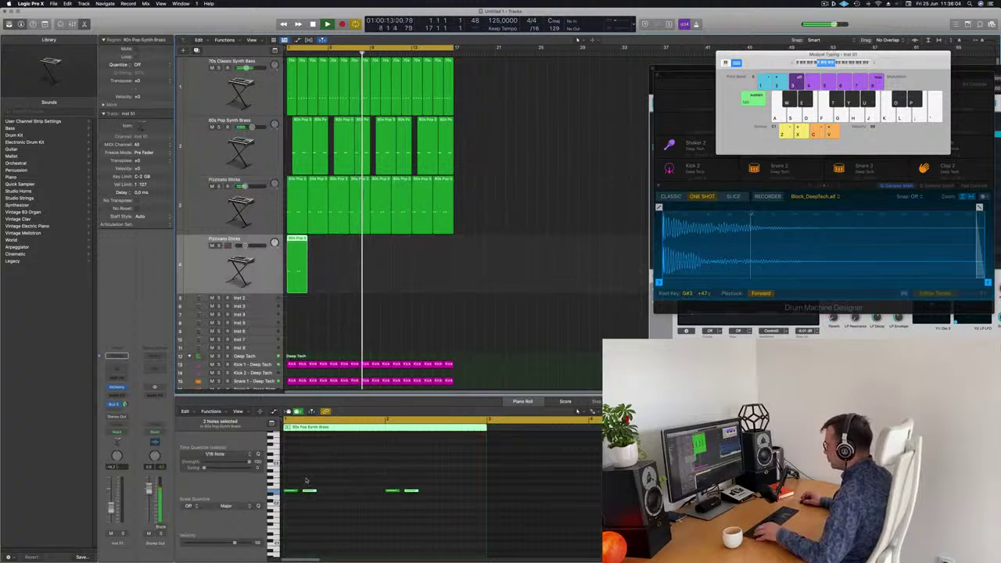
- Shift all four notes in the copied region later so each pair falls near the bar's end, and play from the start
drag(293, 483, 454, 506)
key(alt+Right)
key(alt+Right)
key(alt+Right)
key(alt+Right)
key(alt+Right)
key(alt+Right)
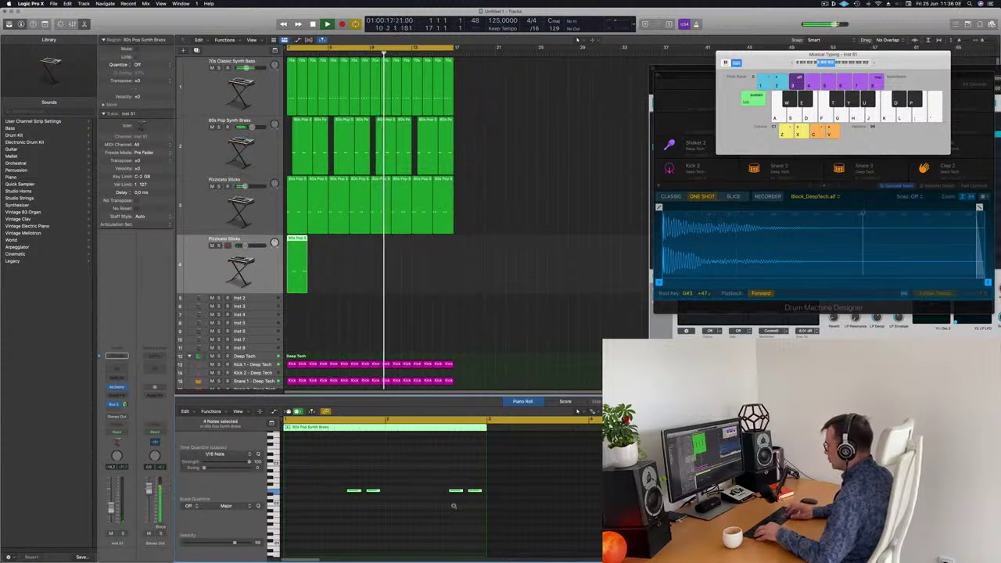
key(space)
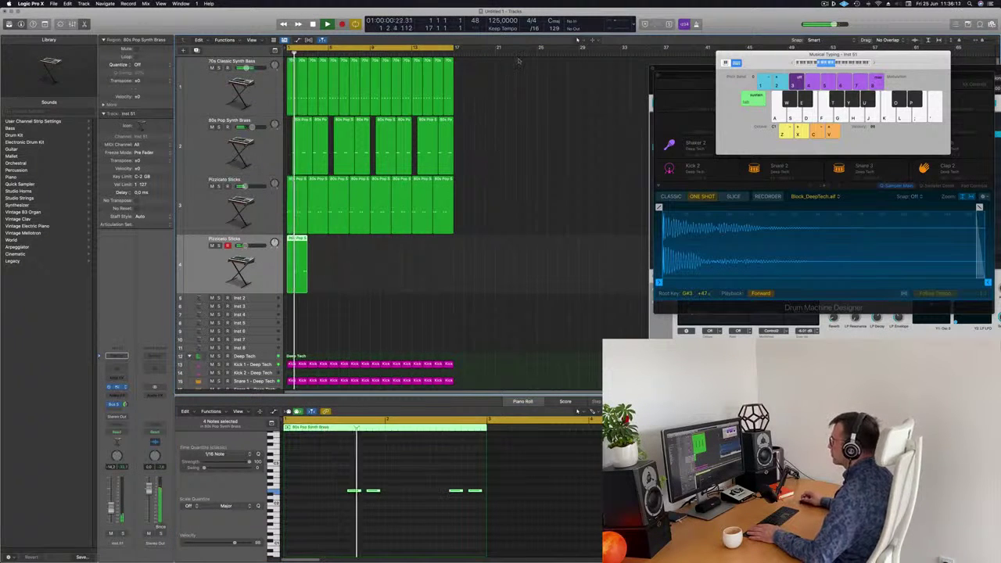
- Open the duplicated Pizzicato Sticks track's Alchemy instrument and load the Solid String Pizzicato preset
click(117, 387)
drag(533, 96, 644, 86)
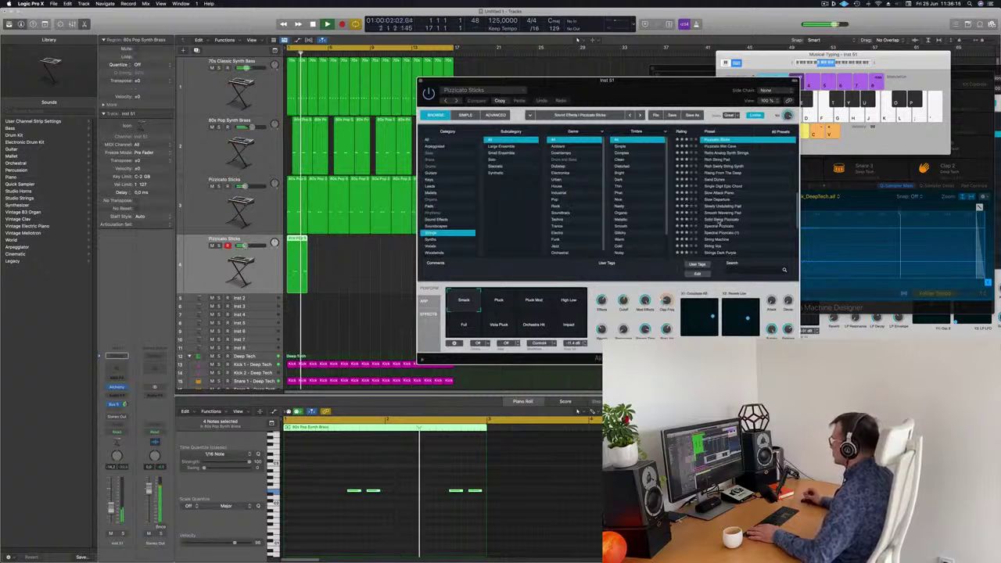
click(719, 220)
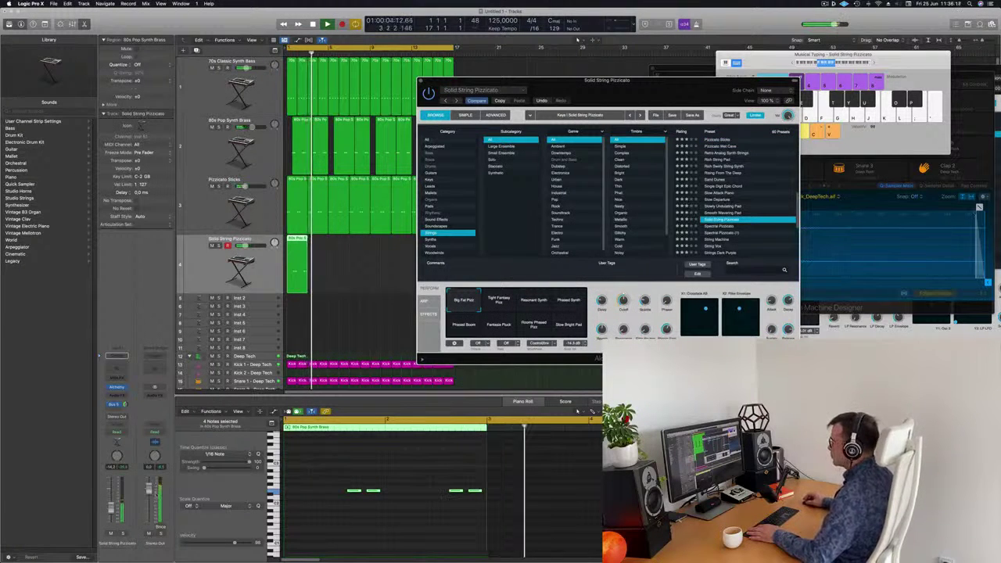
- Repeat the two-bar region on the Solid String Pizzicato track until it fills 16 bars
click(304, 278)
key(Return)
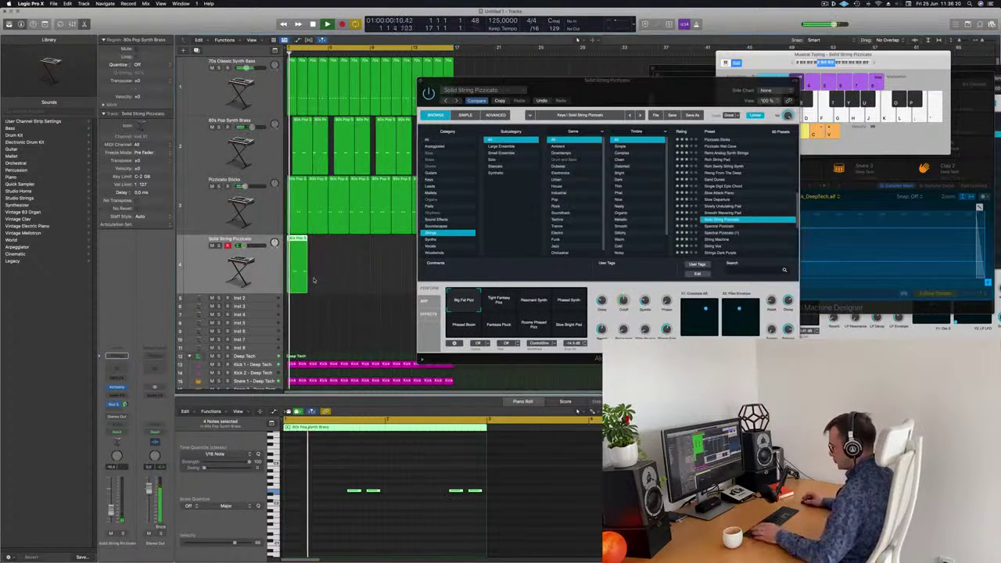
key(super+r)
key(super+r)
key(super+r)
key(super+r)
drag(500, 80, 506, 37)
key(super+r)
key(super+r)
key(super+r)
key(space)
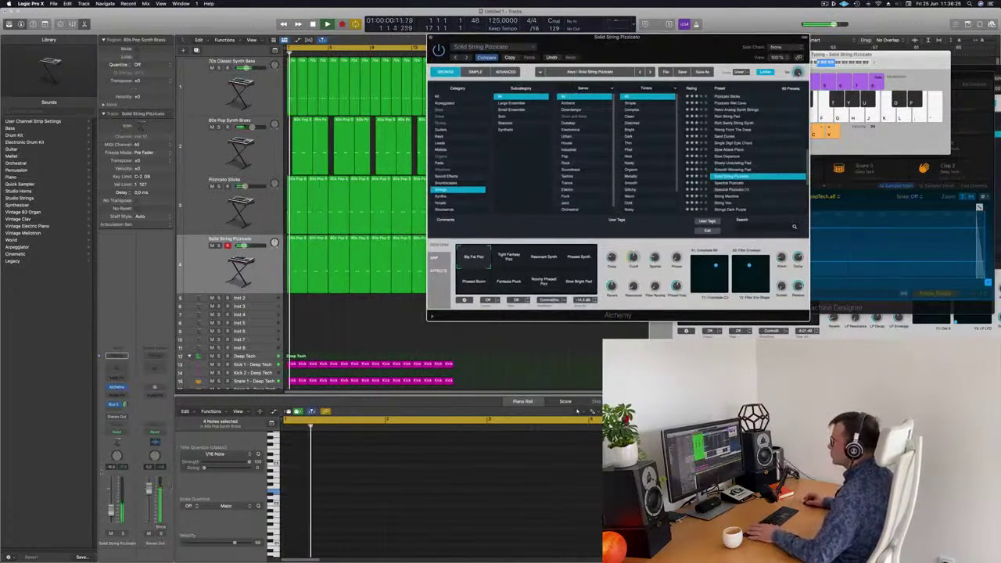
- Audition Solid String Pizzicato's Resonant Synth, Phased Synth, Phased Boom and Roomy Phased Pizz variations during playback, and return to Big Fat Pizz
click(375, 270)
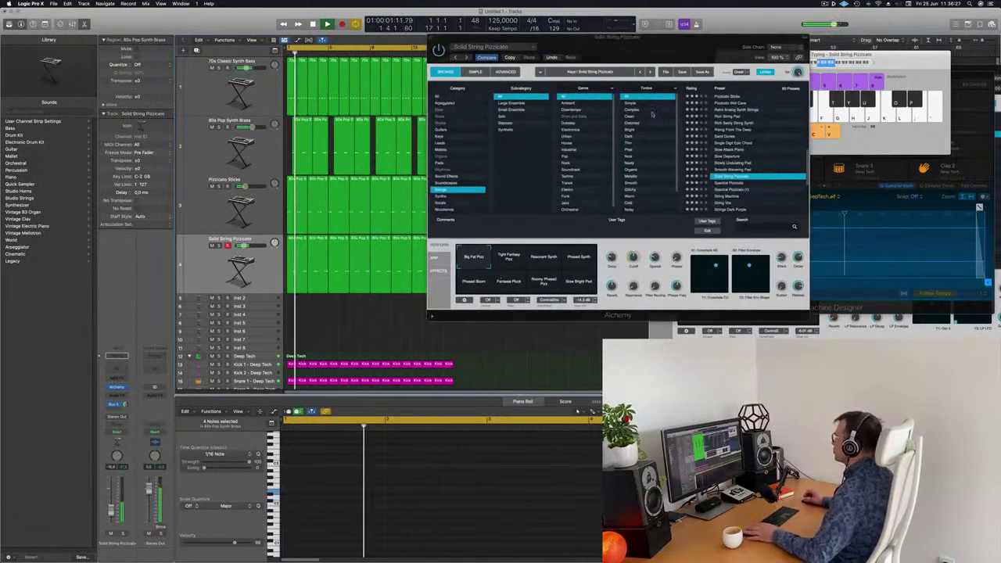
click(534, 255)
click(544, 263)
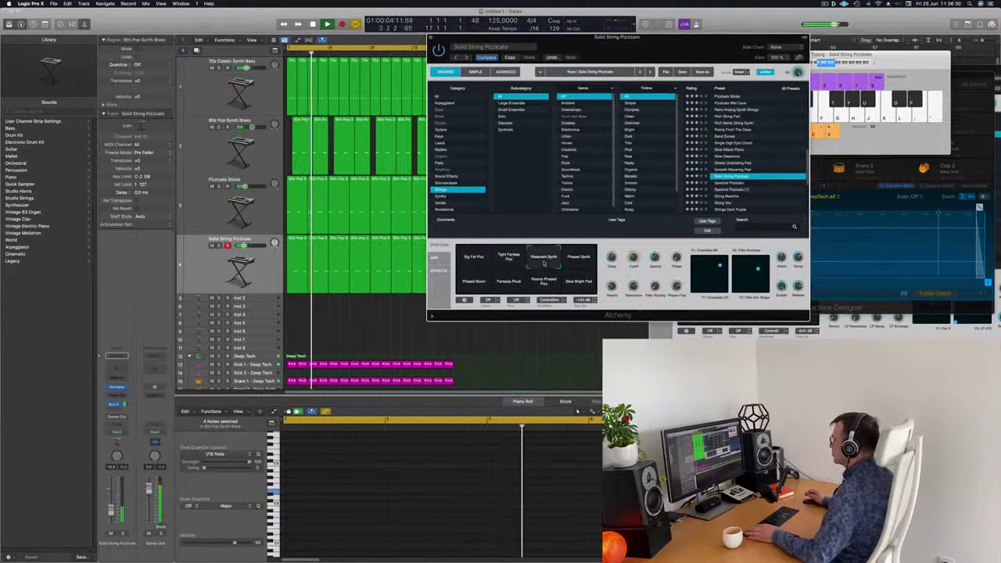
click(571, 263)
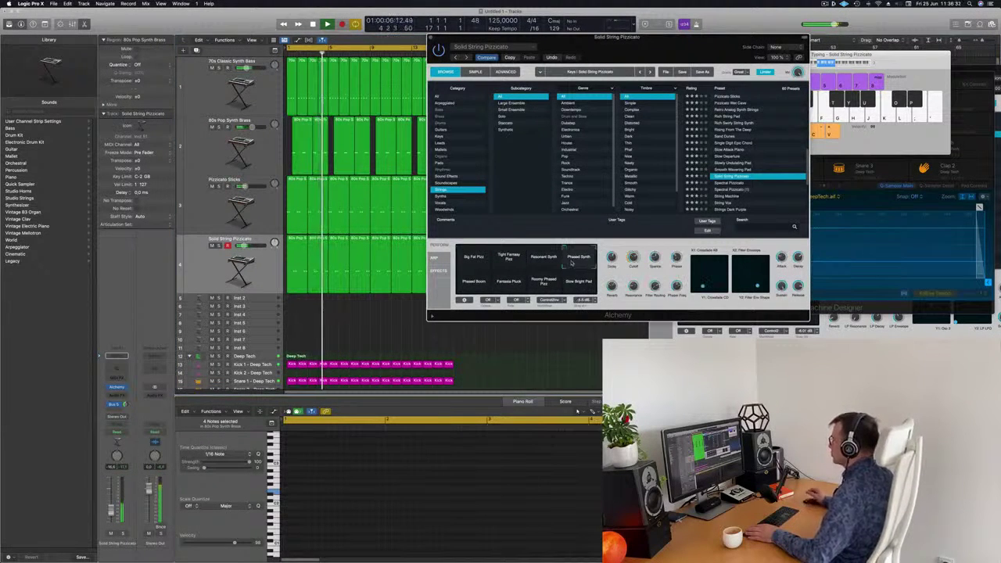
click(471, 283)
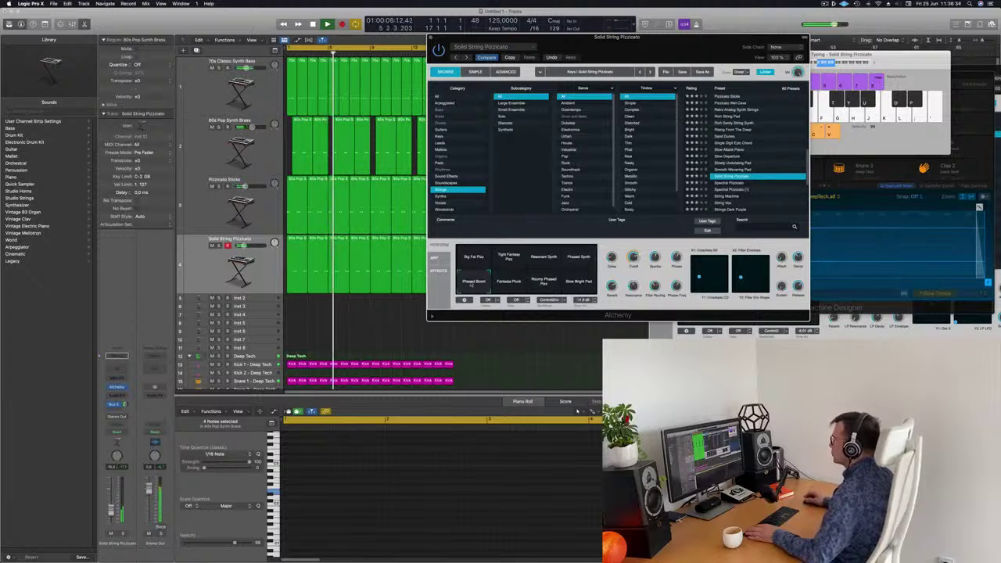
click(509, 283)
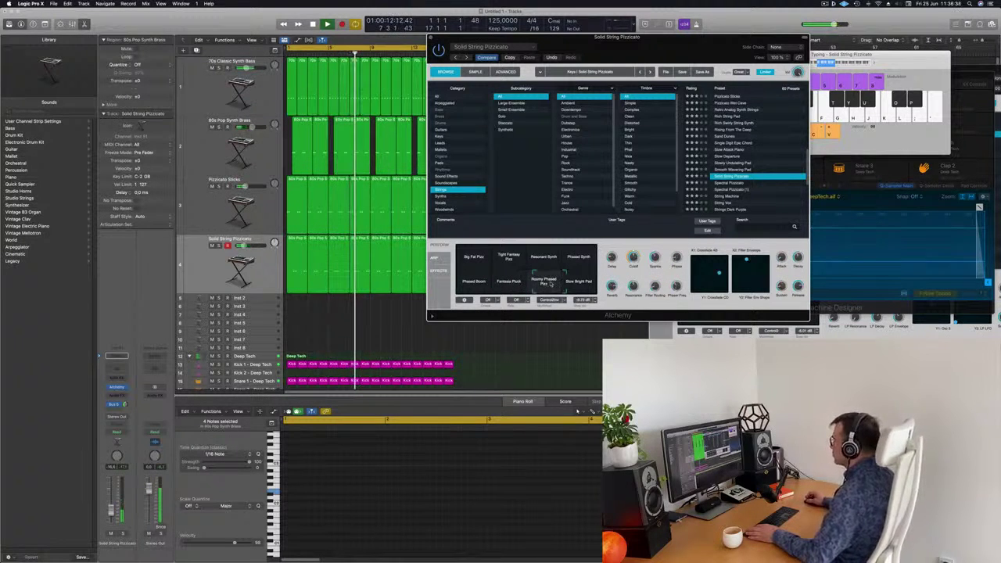
click(473, 252)
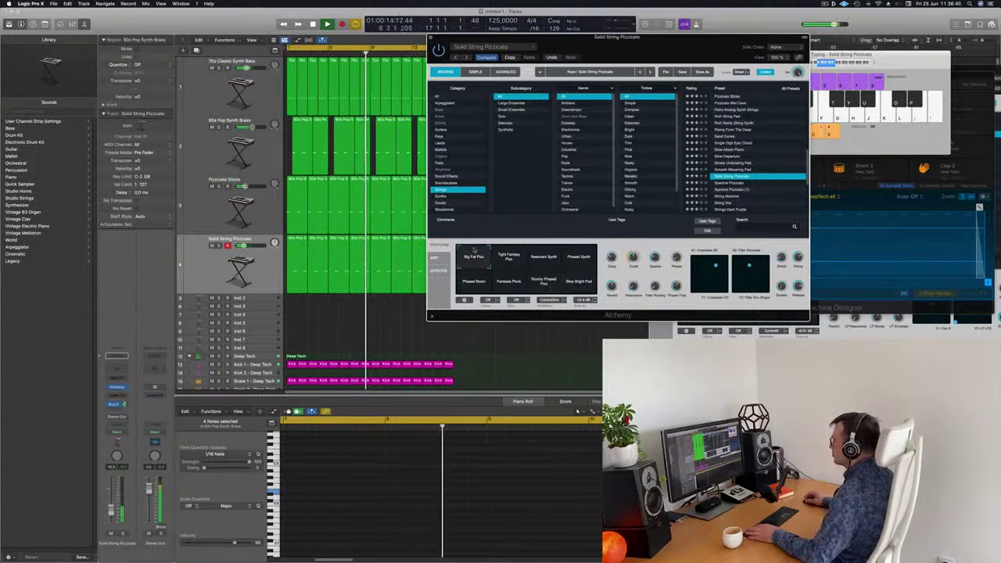
- Audition the Spectral Pizzicato and String Machine presets and choose Strings Dark Purple for the fourth track
click(730, 184)
click(726, 197)
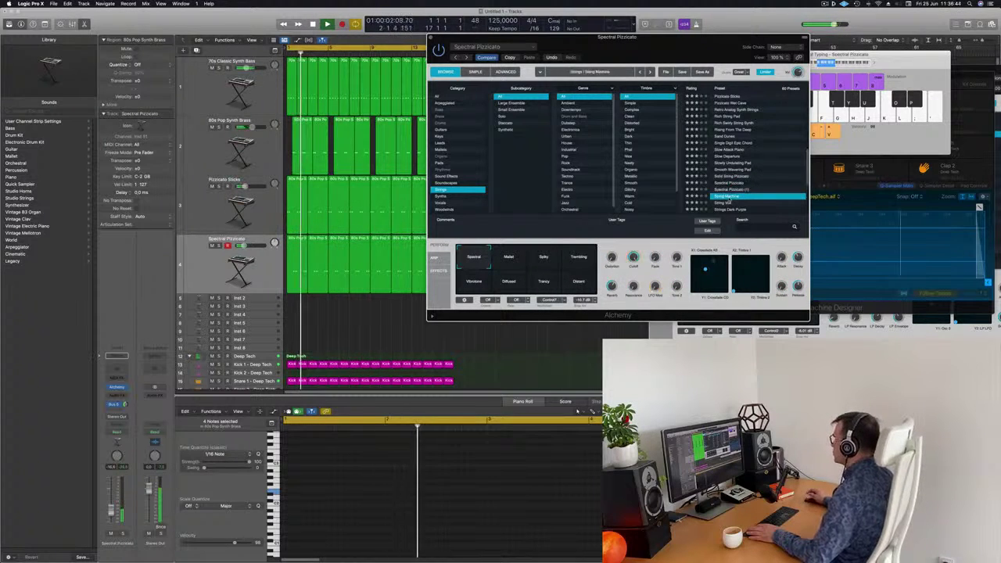
scroll(759, 186, down, 3)
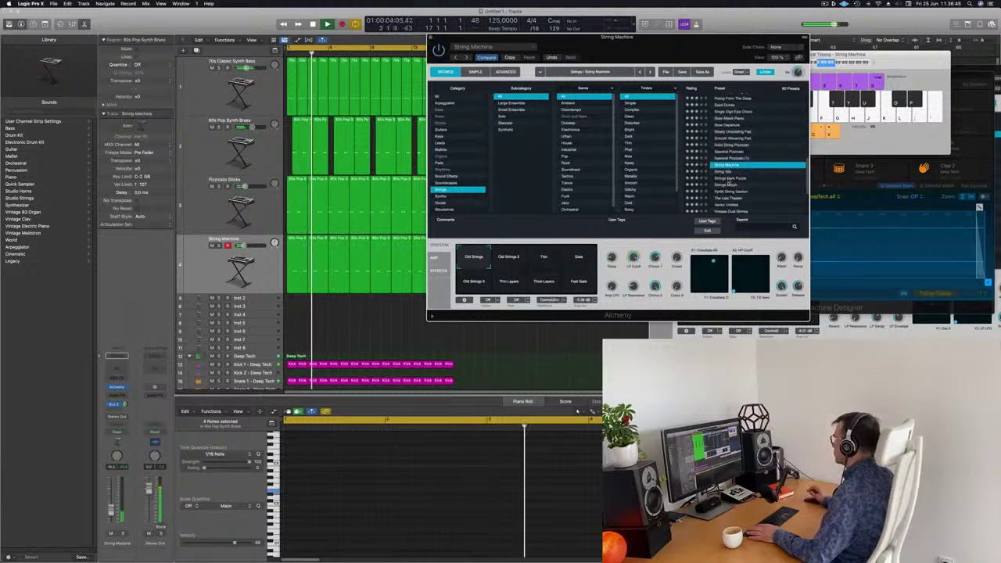
key(Down)
key(Down)
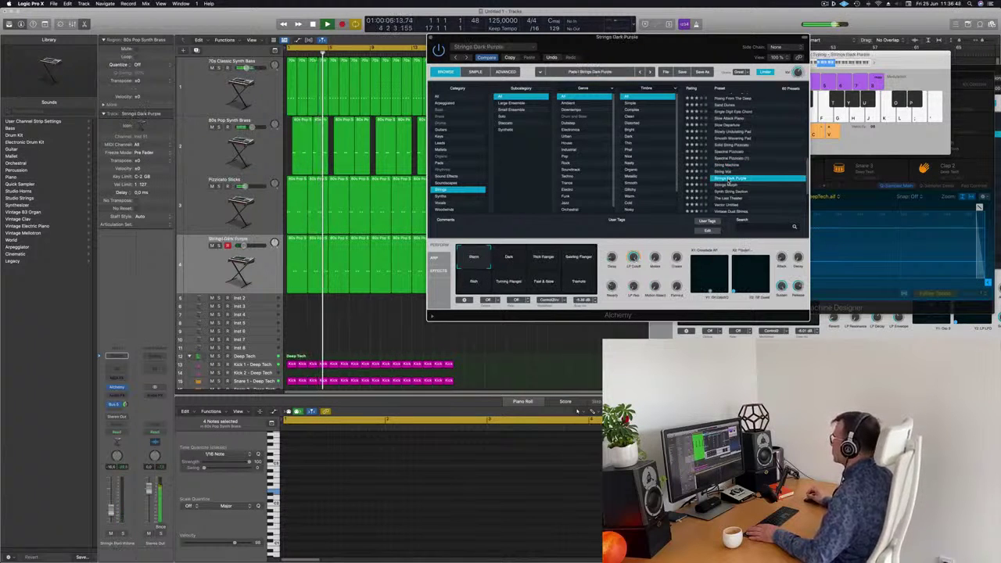
- Raise the Strings Dark Purple track's volume slightly and close its Alchemy window
drag(700, 38, 651, 27)
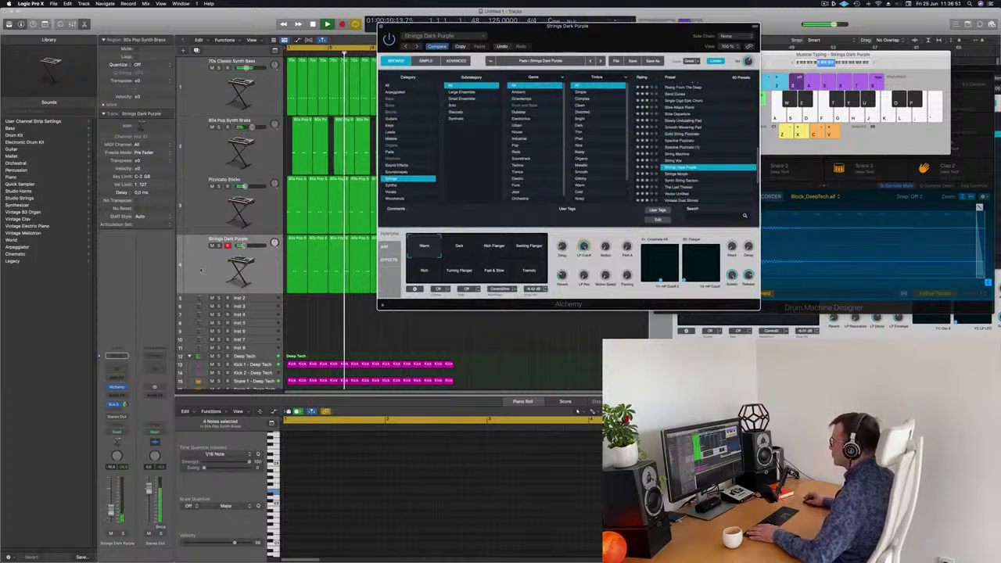
drag(112, 510, 112, 508)
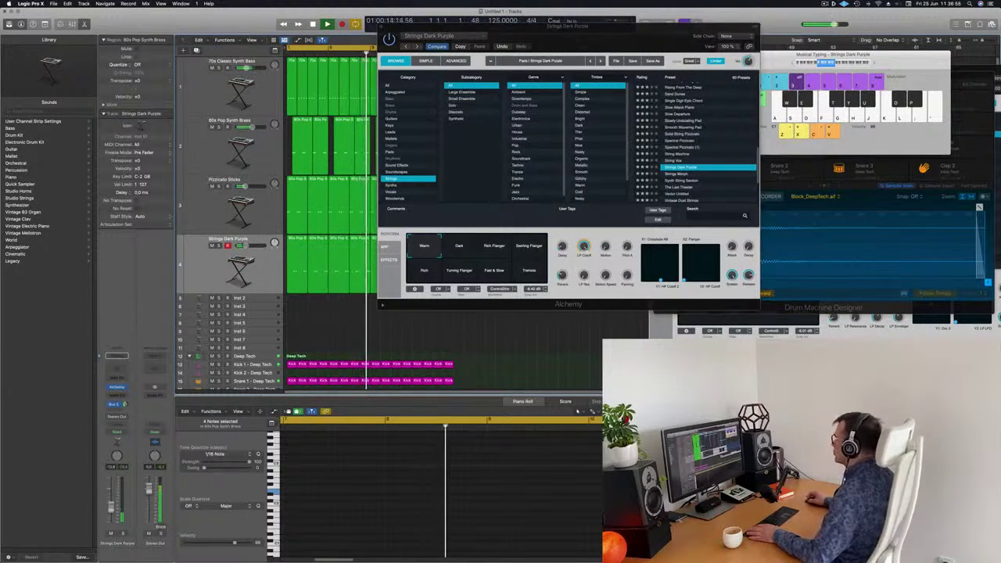
drag(517, 25, 577, 55)
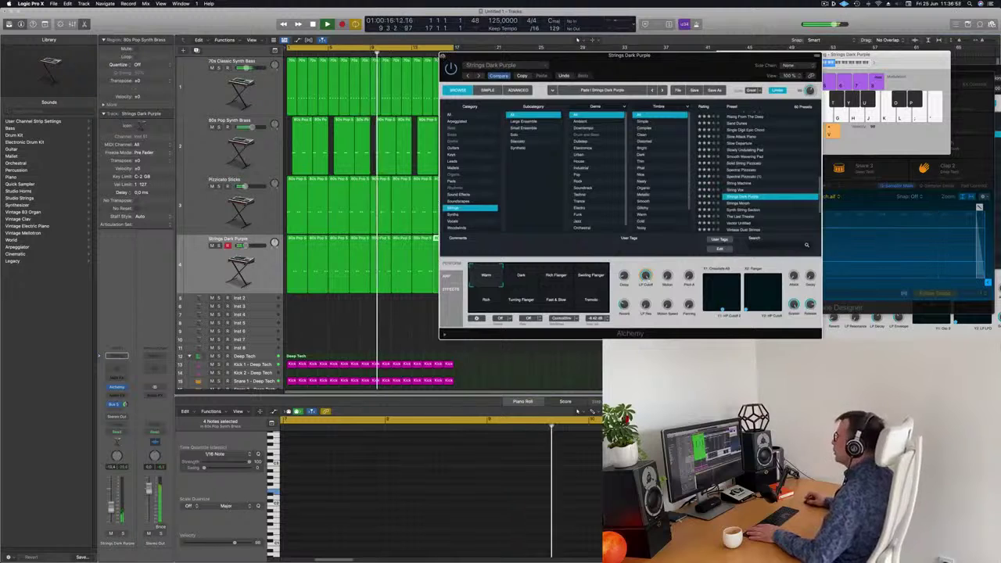
click(442, 57)
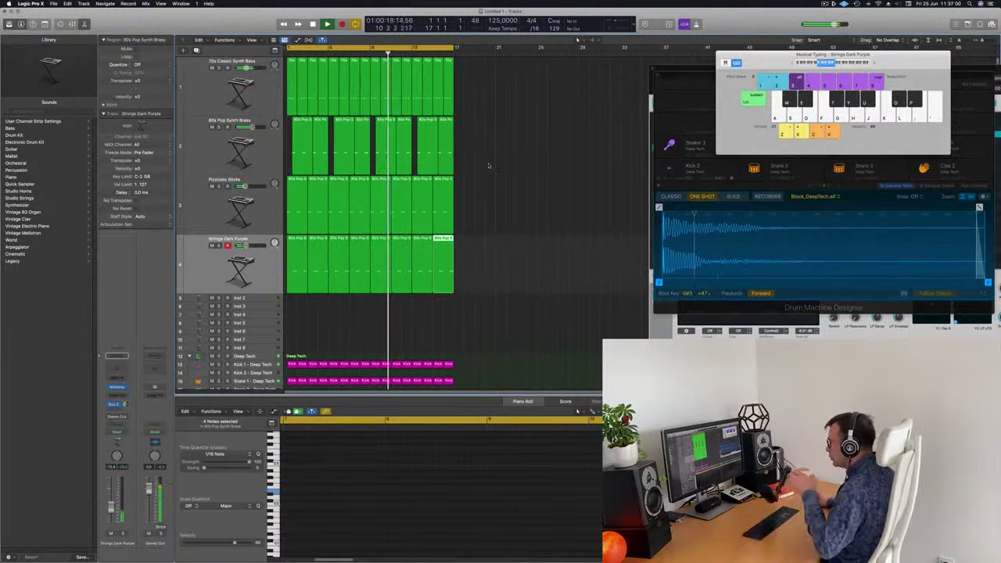
- Load a stereo Retro Synth on the empty Inst 2 track and increase the track's height
scroll(484, 156, down, 3)
scroll(487, 166, up, 2)
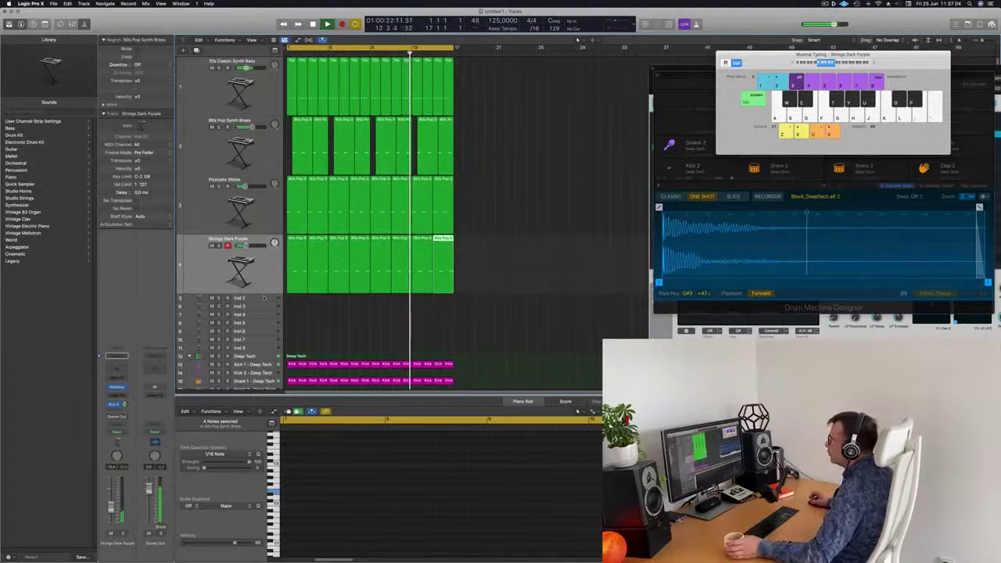
key(Down)
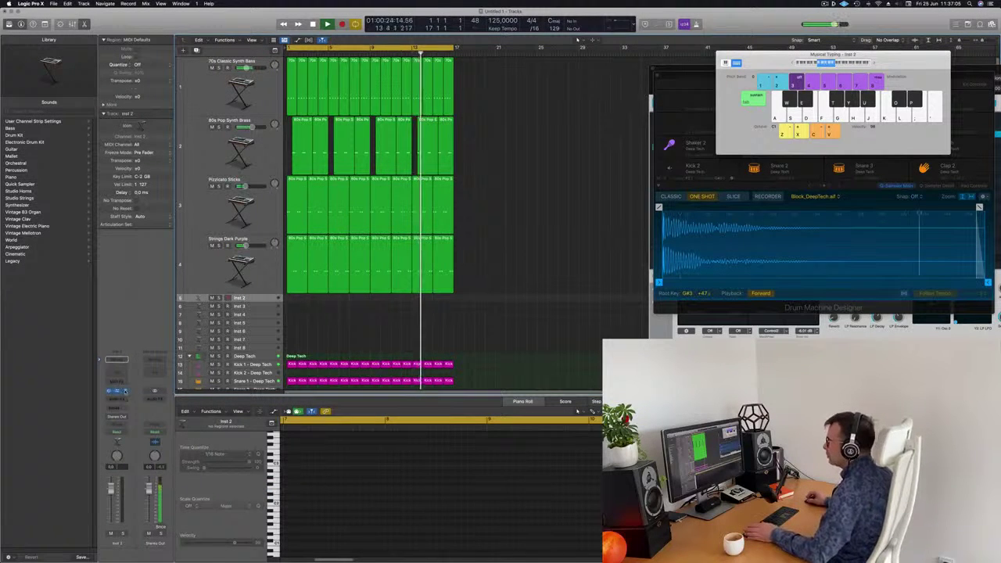
click(124, 391)
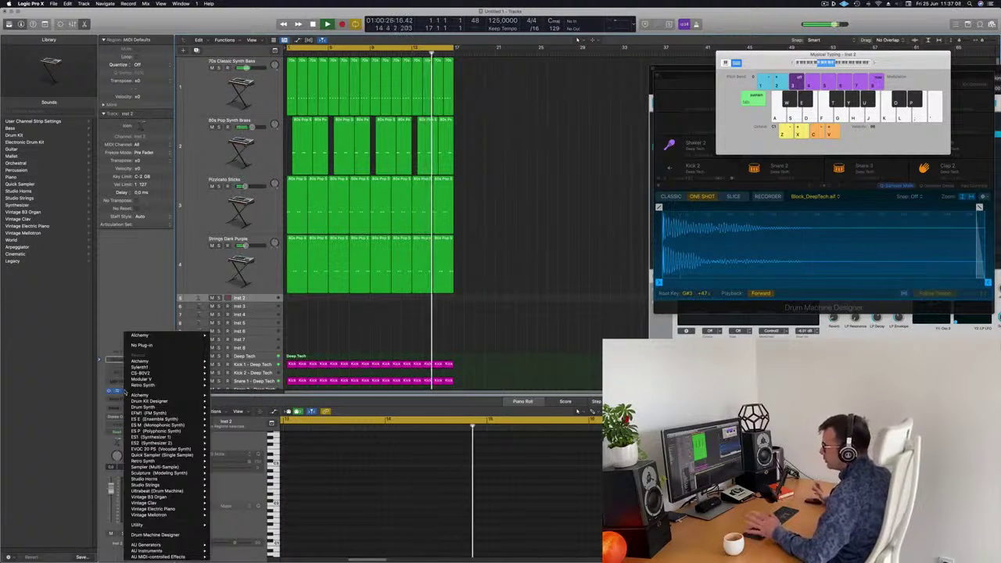
mouse_move(195, 384)
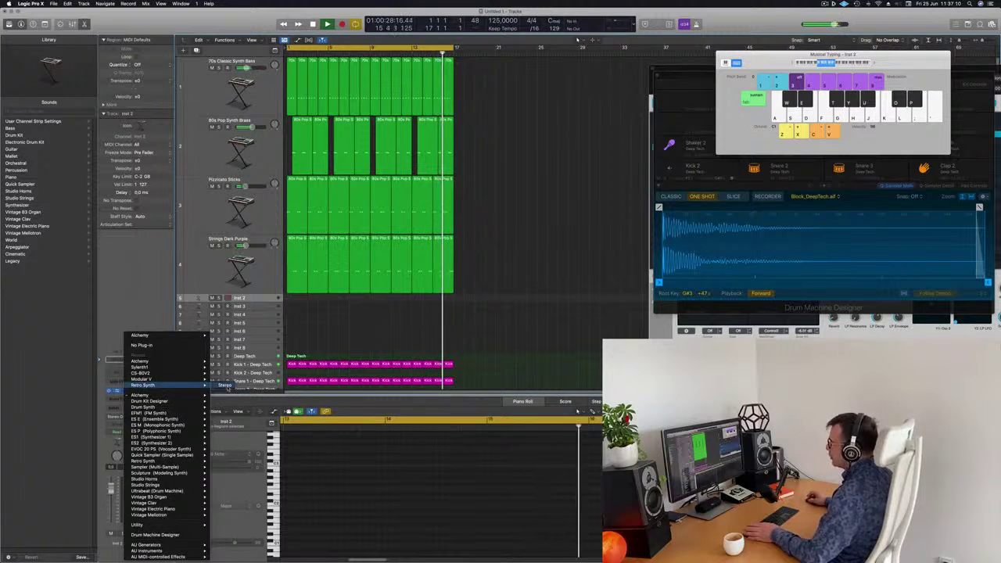
click(224, 386)
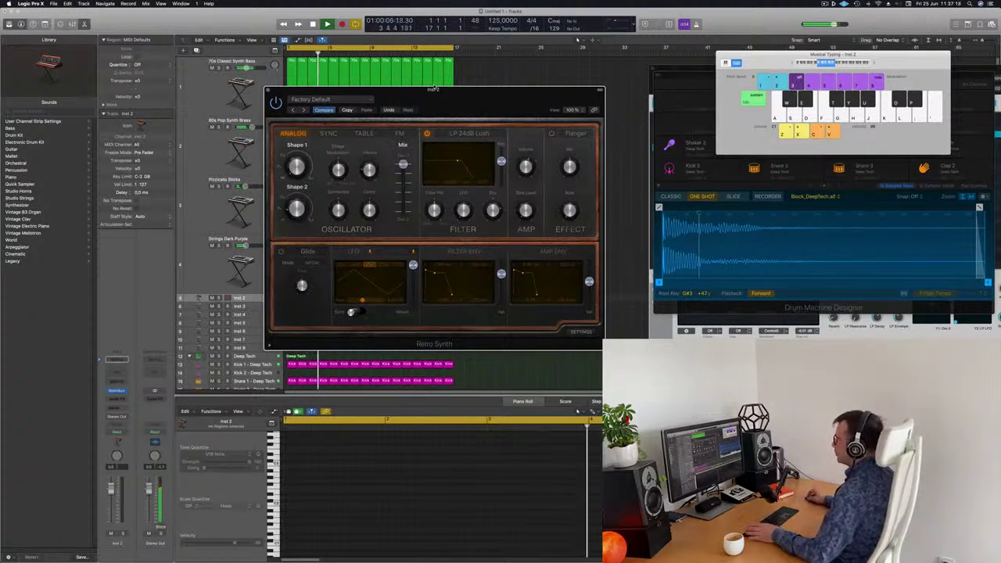
drag(433, 88, 529, 63)
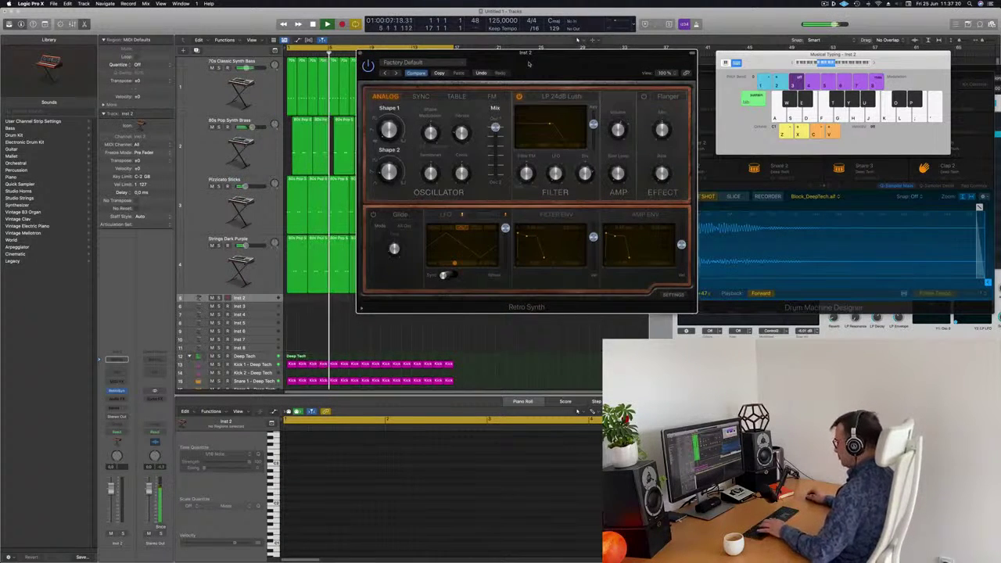
click(261, 301)
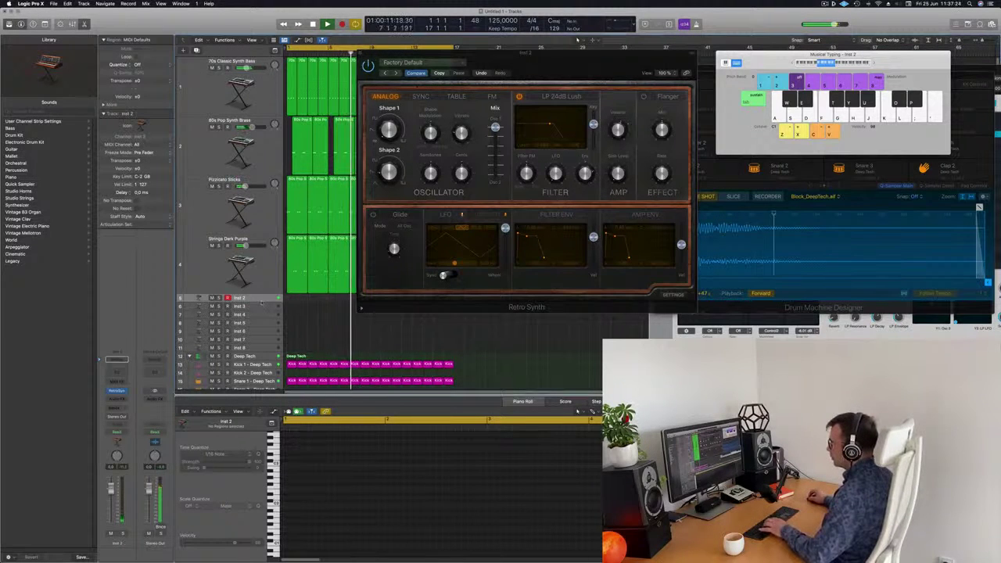
drag(261, 304, 260, 342)
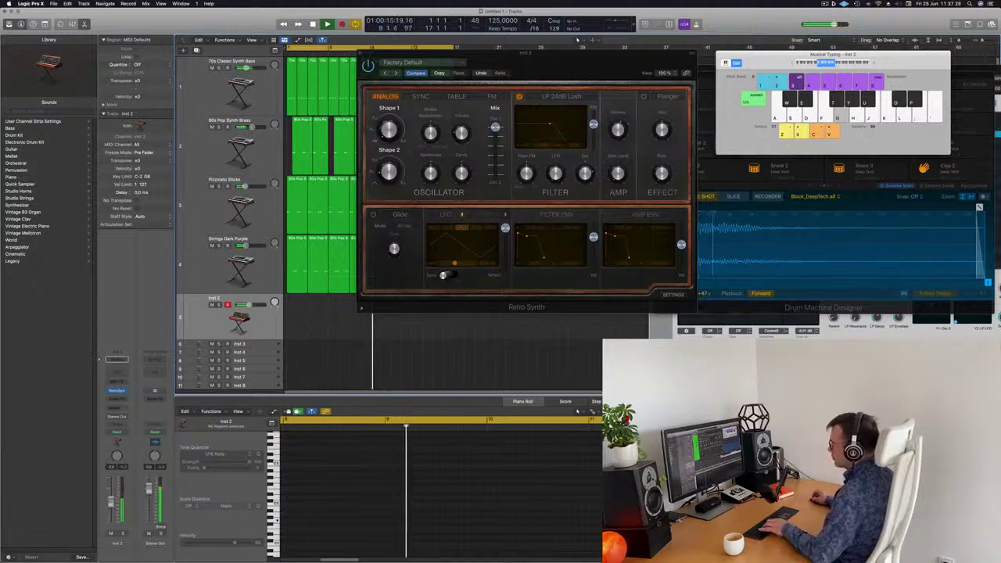
- Adjust the Retro Synth's filter cutoff, resonance and LFO settings while playing notes over the beat
click(550, 122)
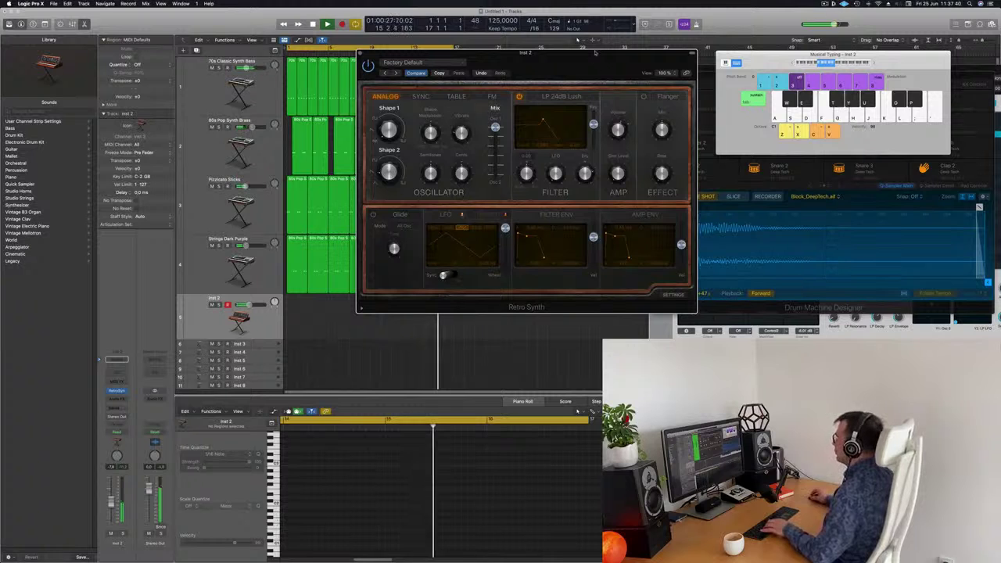
drag(594, 53, 558, 43)
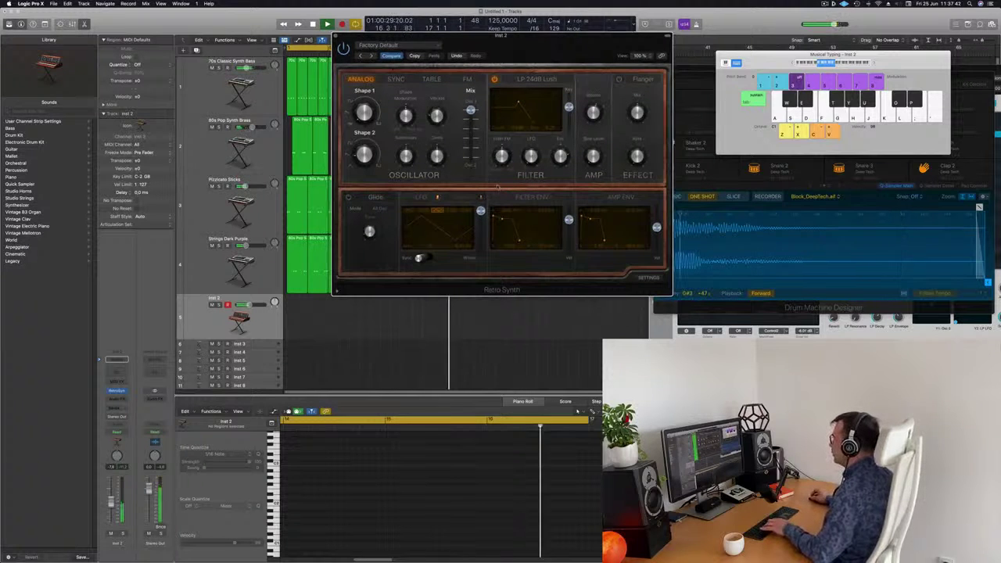
key(Return)
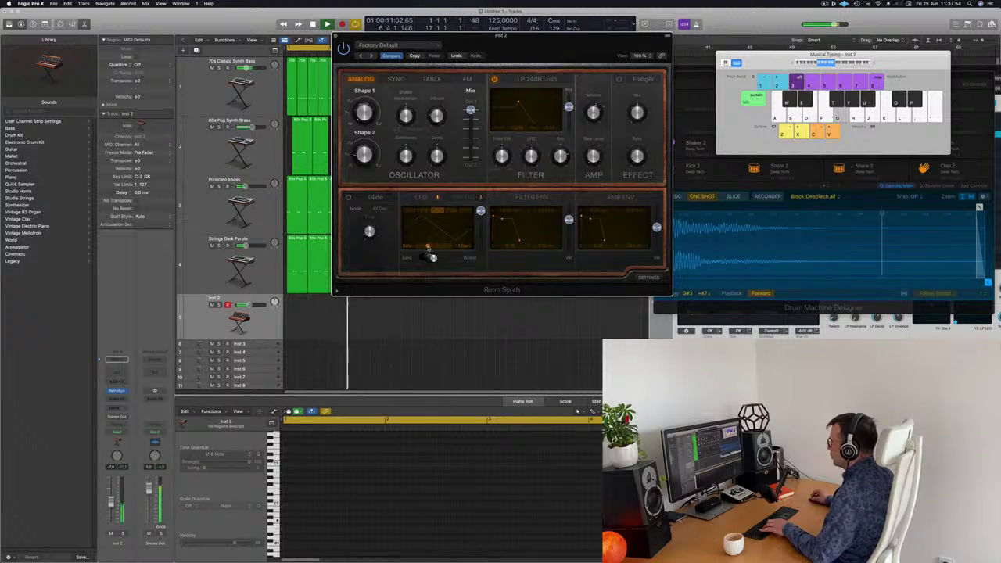
key(g)
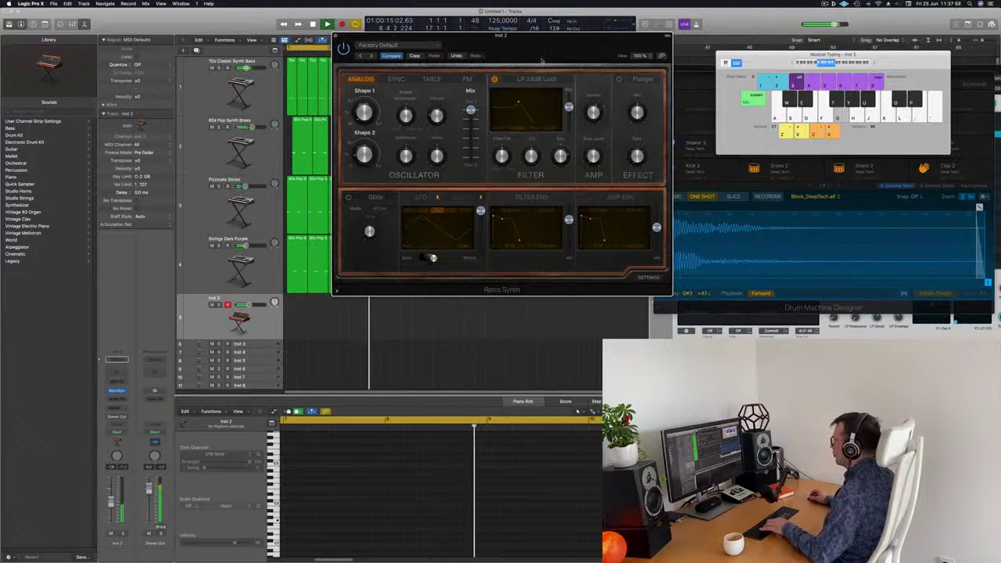
- Fine-tune the Retro Synth's filter cutoff and vibrato against the looping beat, and move its window clear of the arrangement
drag(541, 60, 621, 76)
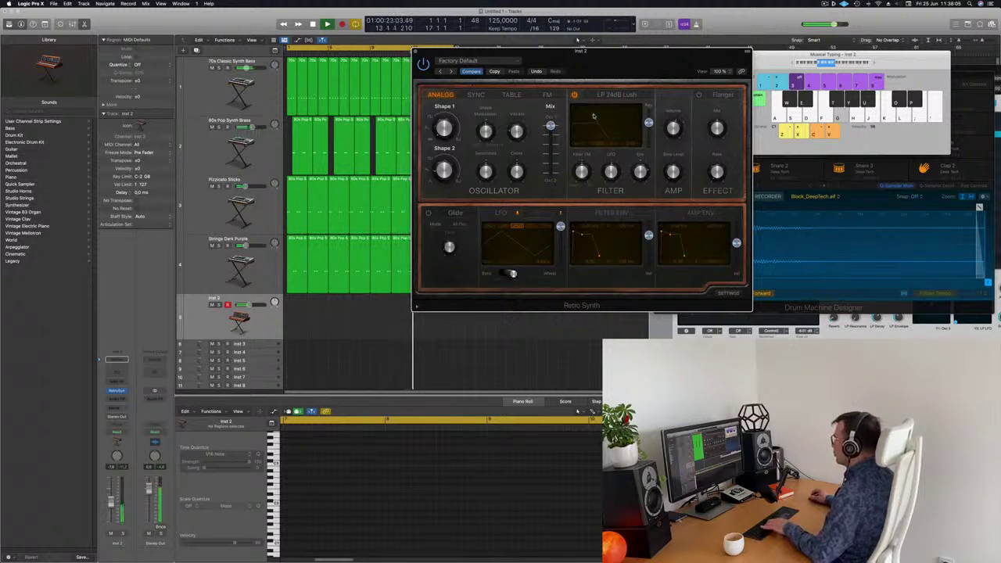
drag(641, 58, 639, 44)
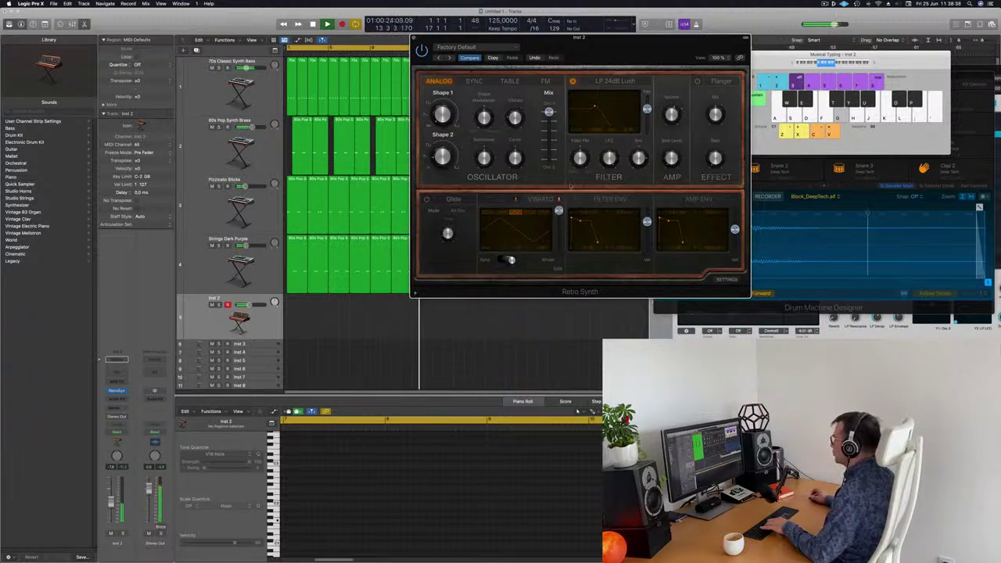
drag(628, 48, 642, 41)
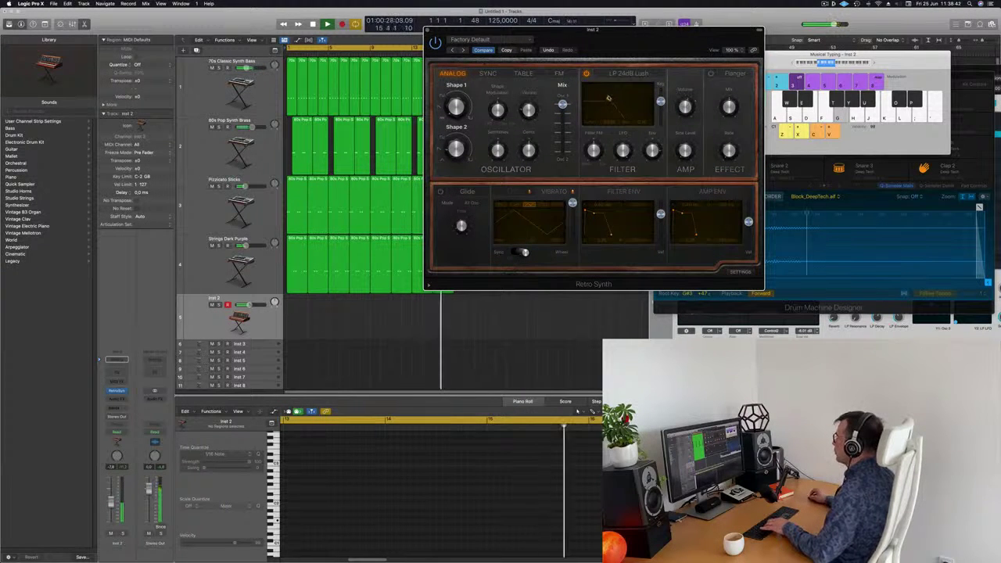
drag(699, 36, 769, 27)
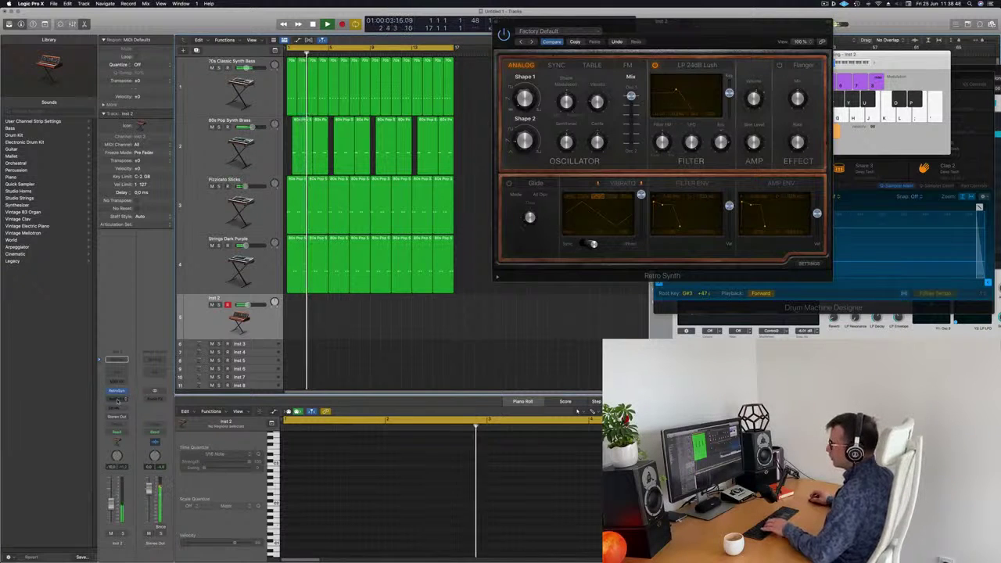
- Insert a Compressor on the Inst 2 track, side-chain it to Kick 1 - Deep Tech (Inst 9) and adjust its attack
click(117, 400)
mouse_move(125, 414)
click(176, 415)
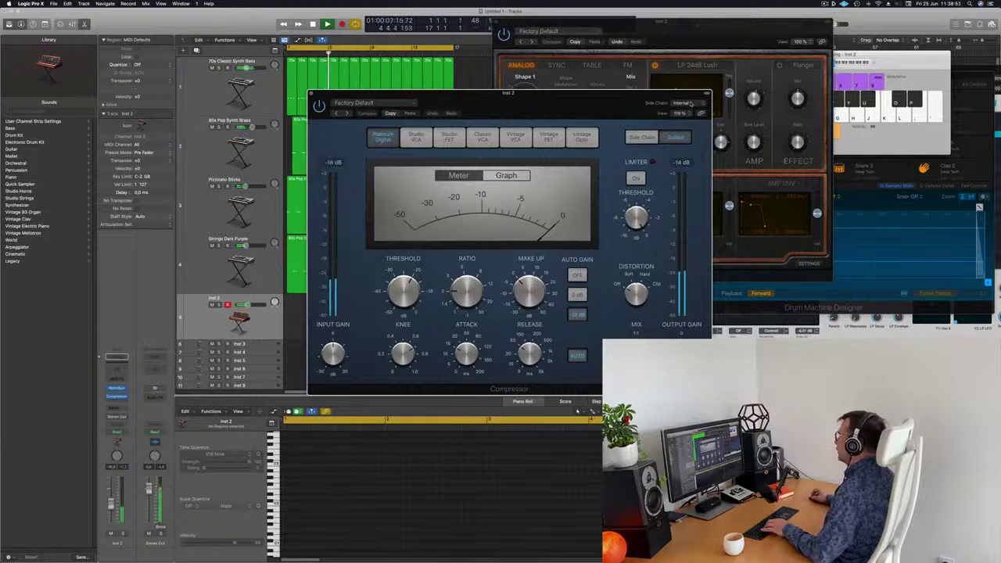
mouse_move(688, 122)
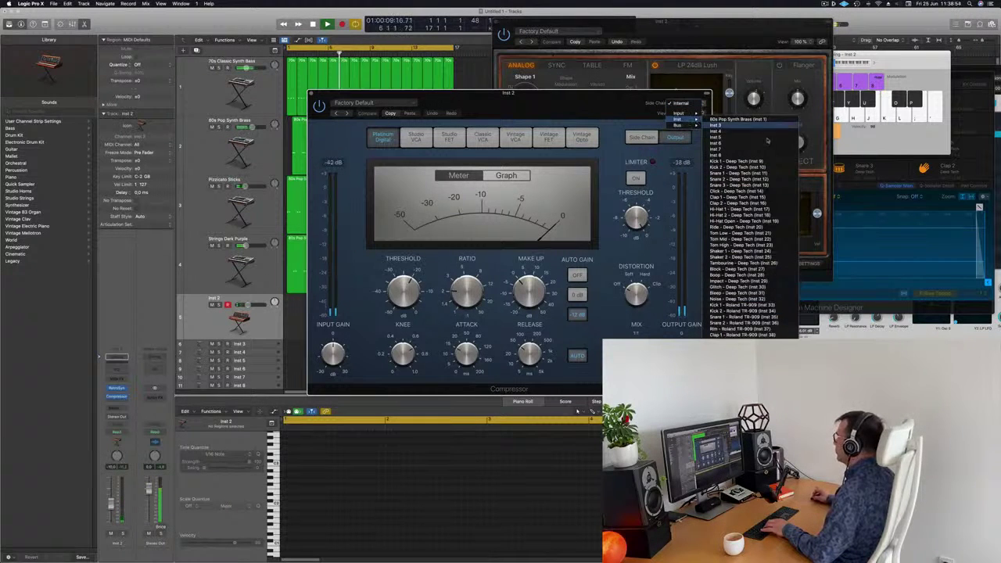
click(715, 155)
drag(577, 113, 633, 87)
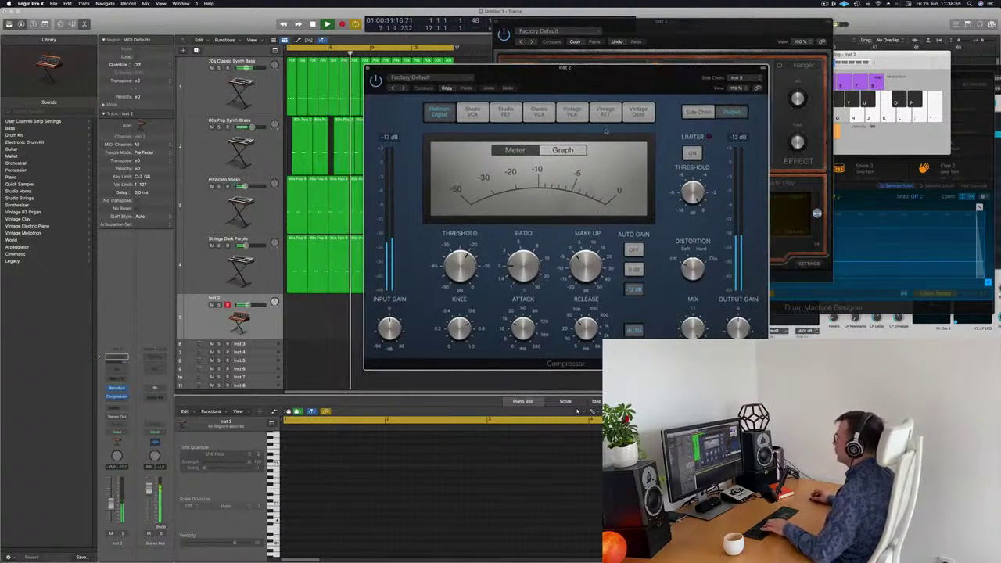
drag(523, 329, 523, 336)
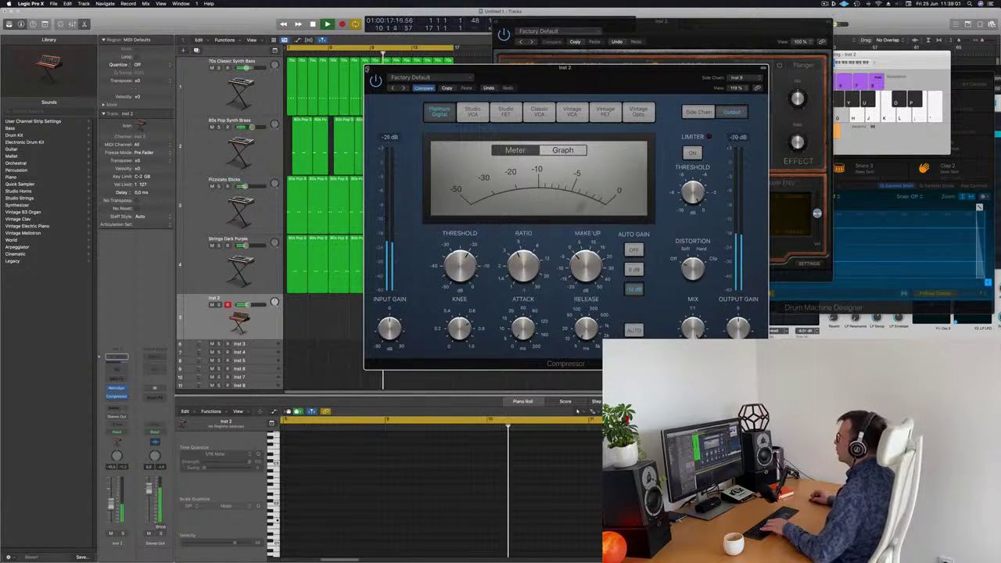
click(366, 69)
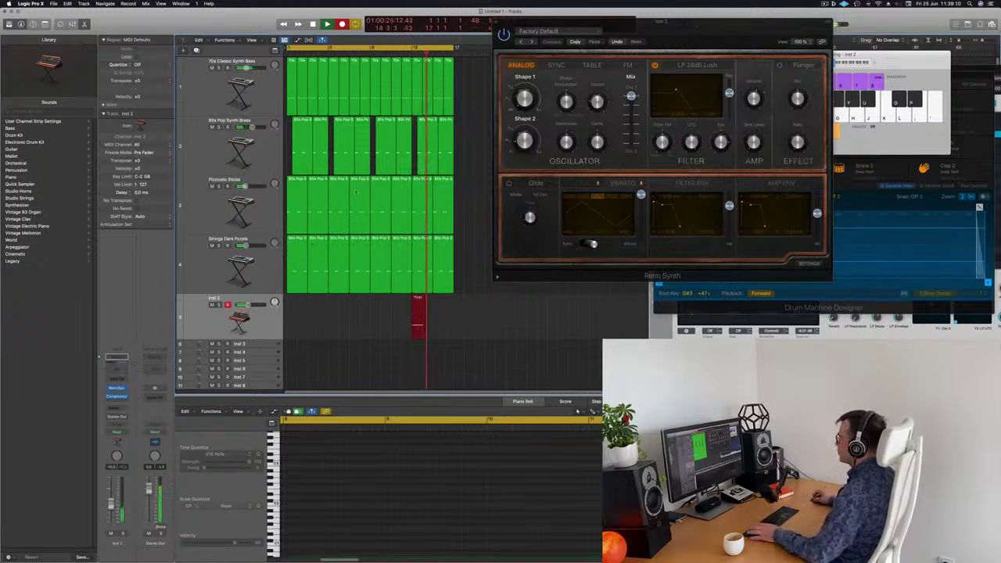
- Finish recording on Inst 2, move the recorded region to bar 1 and slightly shorten its long note
key(space)
drag(422, 316, 297, 317)
key(Return)
key(space)
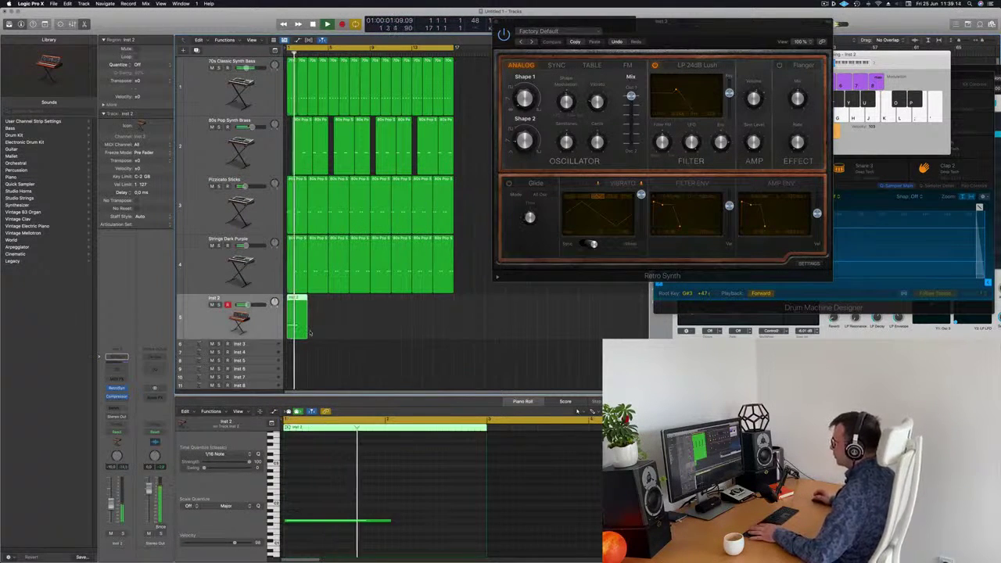
drag(390, 520, 384, 520)
key(Return)
- Adjust the Retro Synth's amp envelope and its velocity amount during playback, raise the Inst 2 volume and close the synth
drag(723, 31, 630, 127)
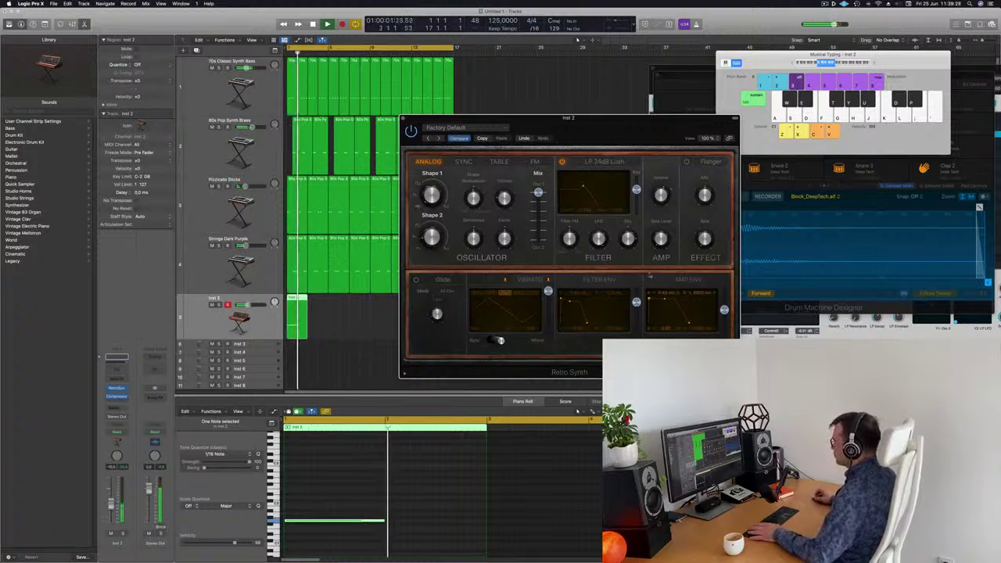
key(space)
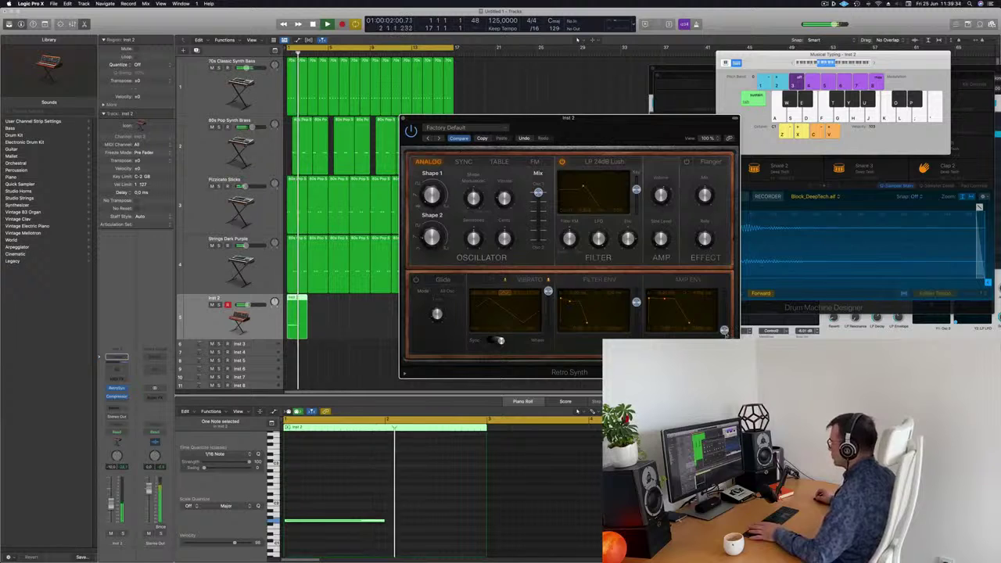
key(Return)
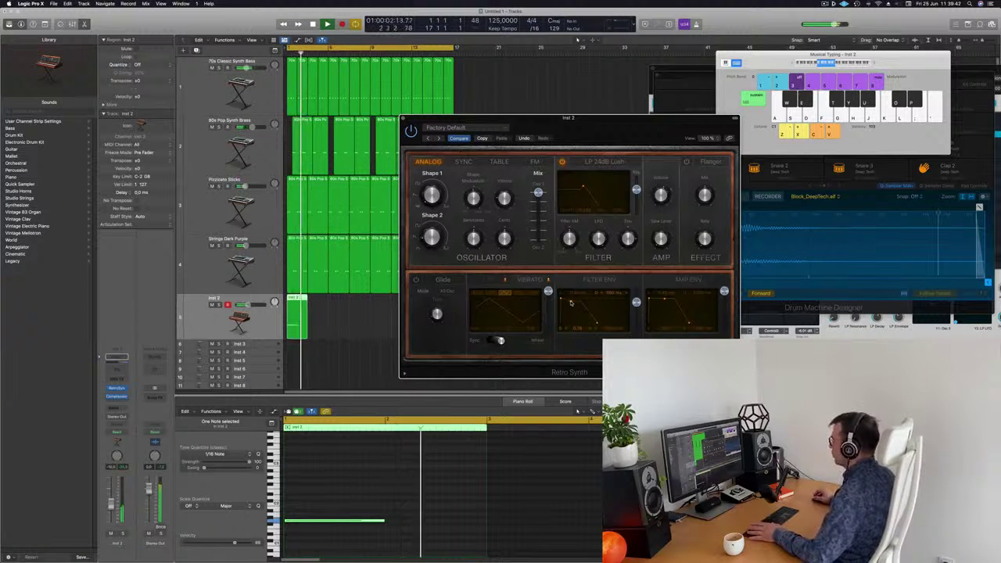
key(space)
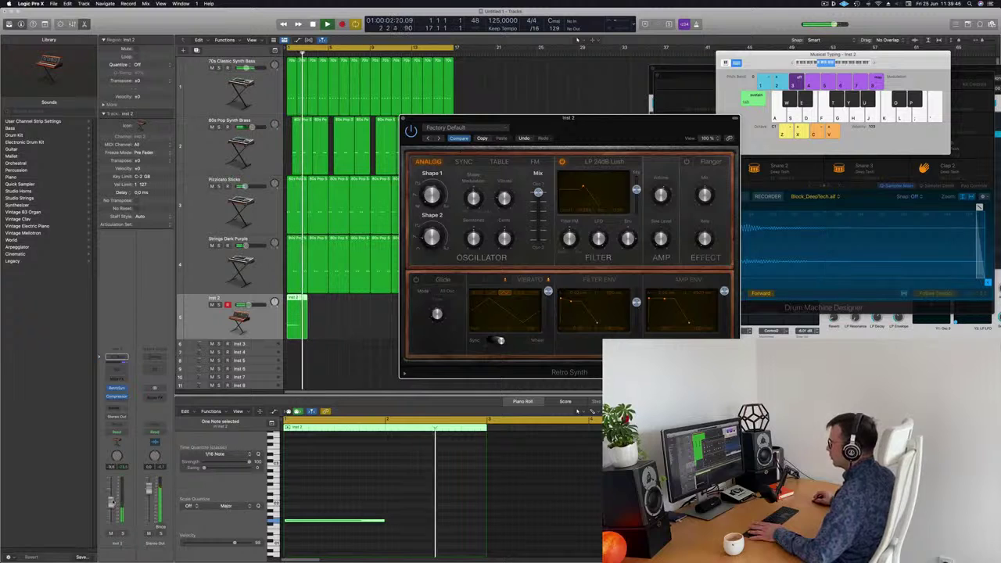
click(403, 118)
click(405, 120)
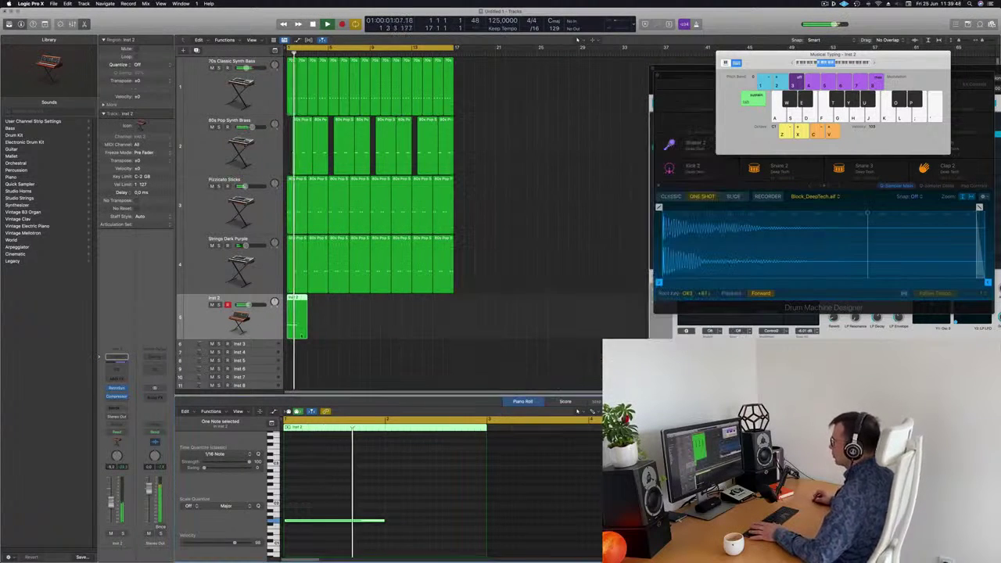
- Copy the two-bar Inst 2 region to bars 5, 9 and 13
key(Return)
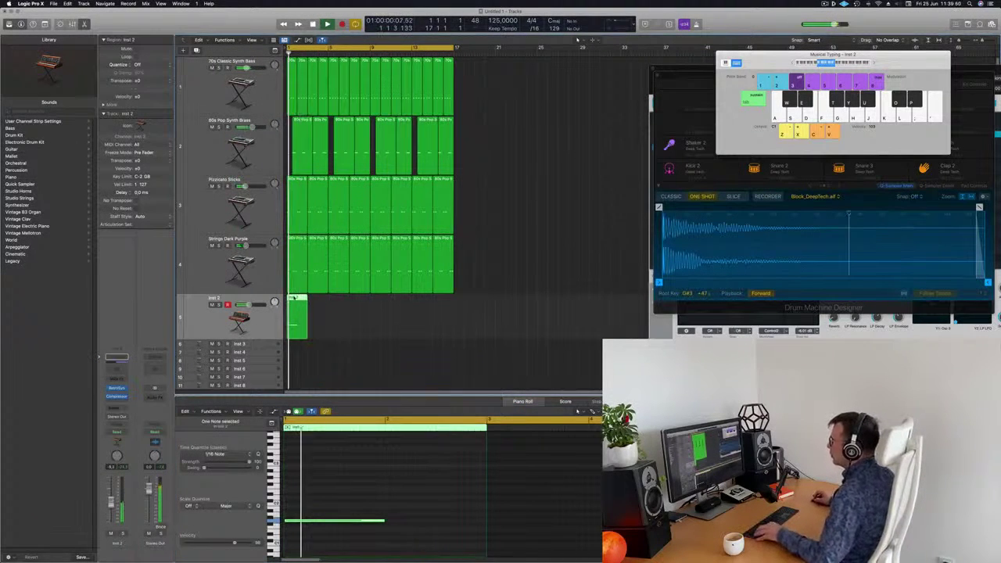
drag(297, 302, 384, 313)
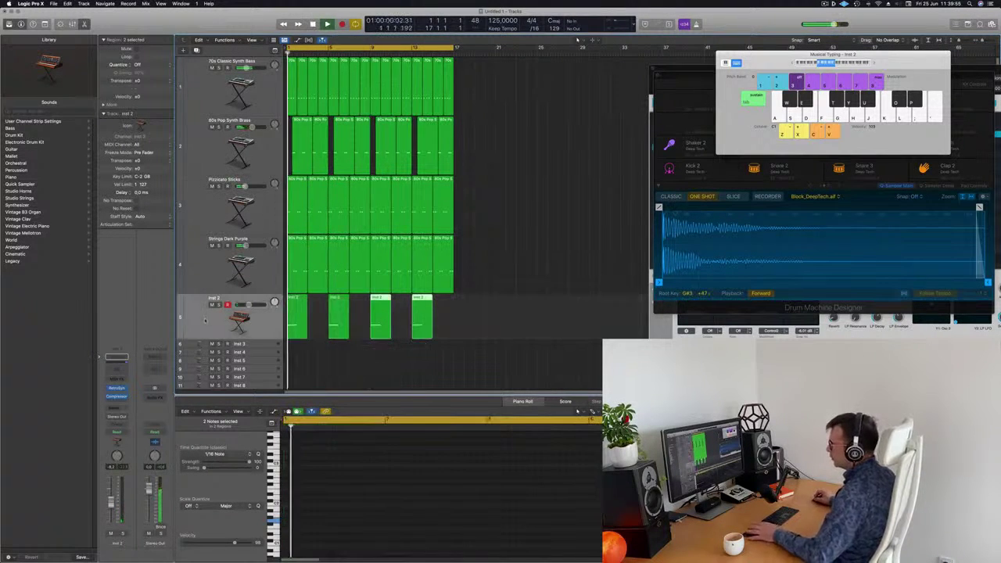
- Insert a stereo Chorus on the Inst 2 track and move its window clear of the regions
click(119, 399)
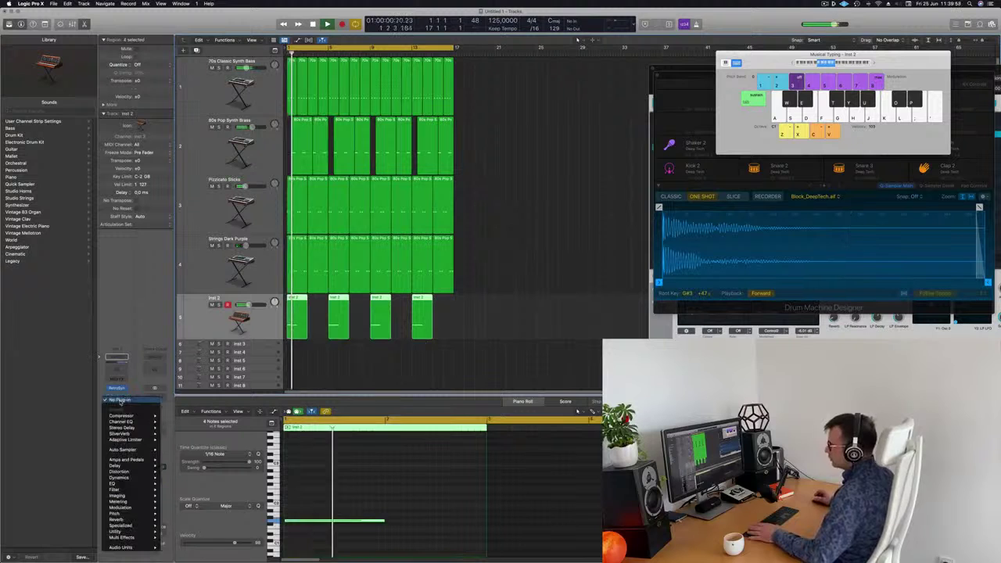
mouse_move(139, 474)
mouse_move(138, 508)
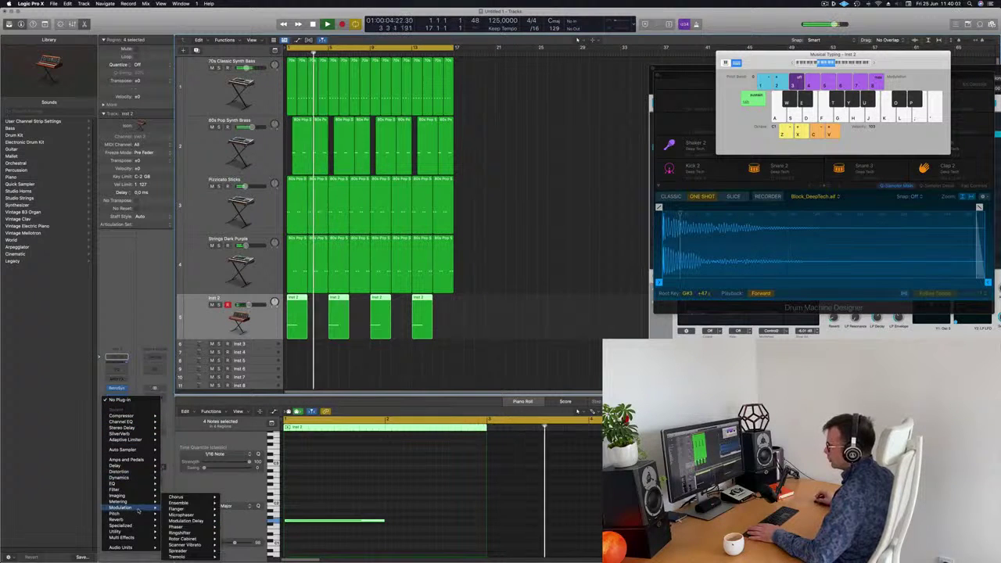
mouse_move(181, 509)
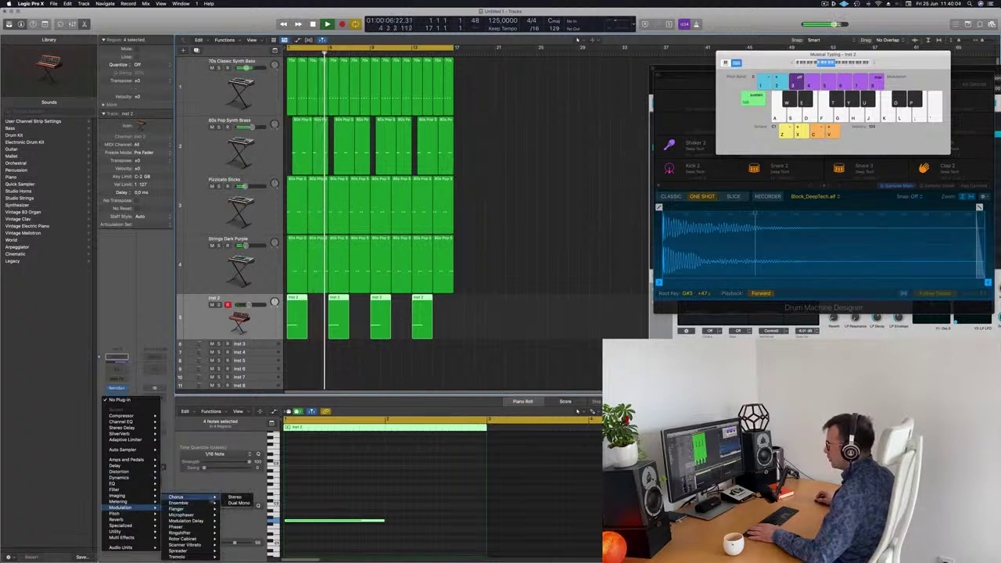
click(231, 500)
drag(385, 93, 564, 137)
- Audition the Chorus presets up to Pad Enchancer and recall the default setting
click(505, 158)
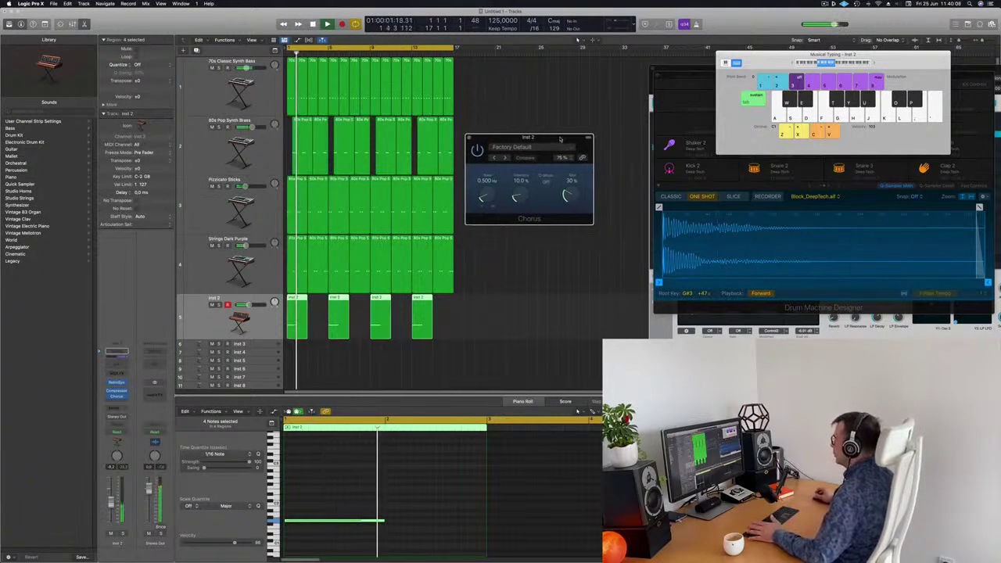
click(505, 158)
click(505, 157)
click(505, 158)
click(524, 147)
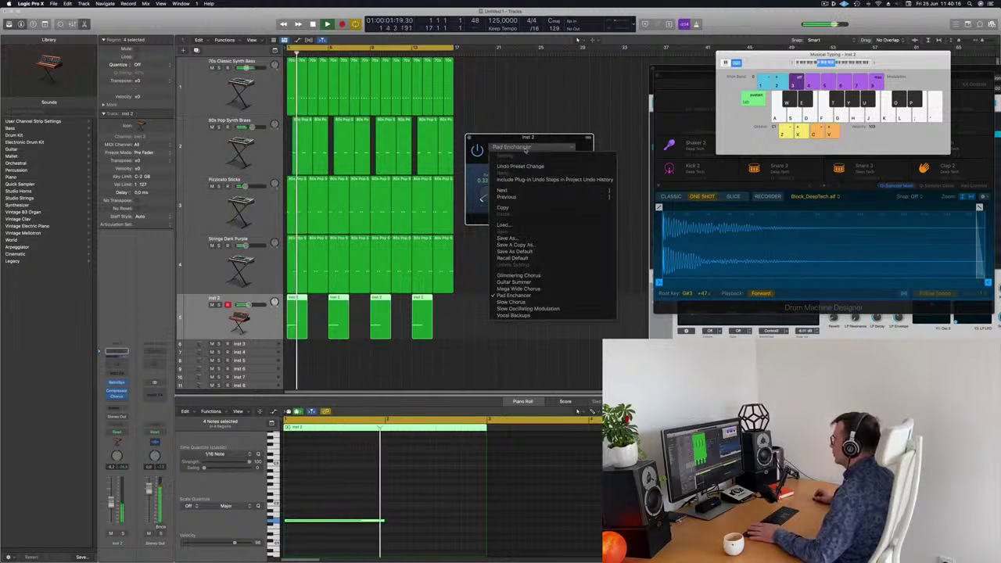
click(528, 258)
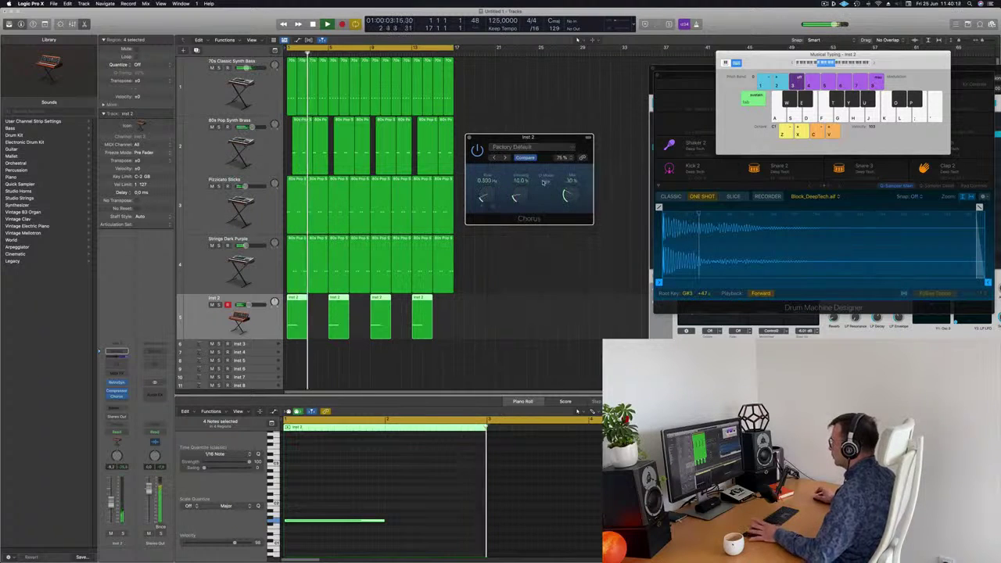
- Adjust the Chorus mix, turn on D-Mode and close the effect
drag(553, 139, 543, 139)
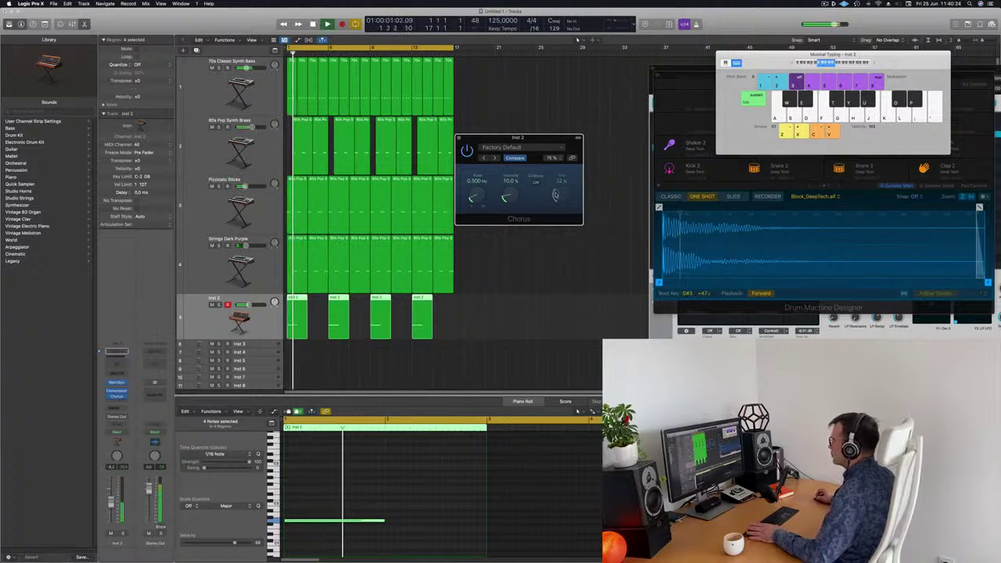
mouse_move(544, 140)
mouse_down()
mouse_move(596, 146)
mouse_move(542, 139)
mouse_up()
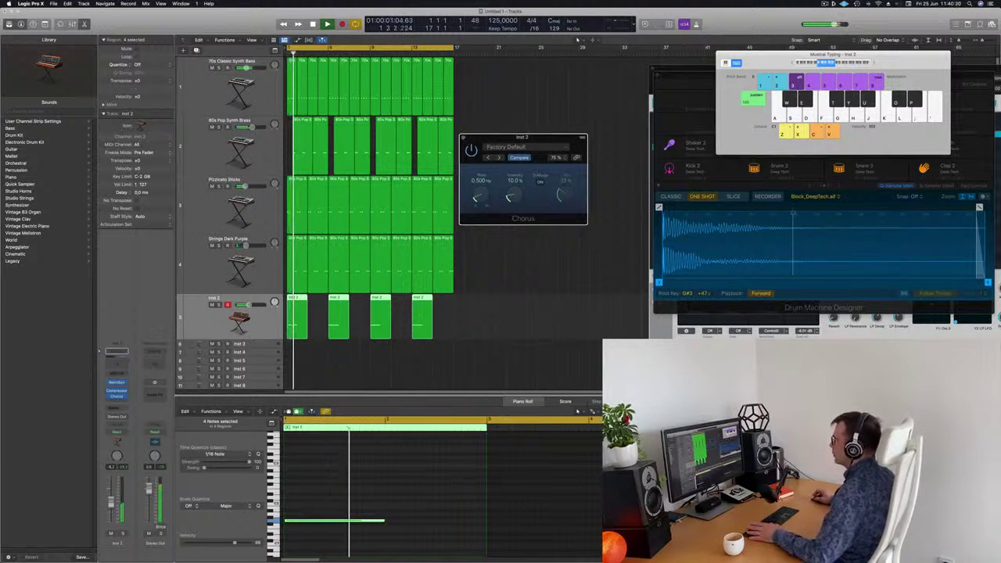
click(463, 137)
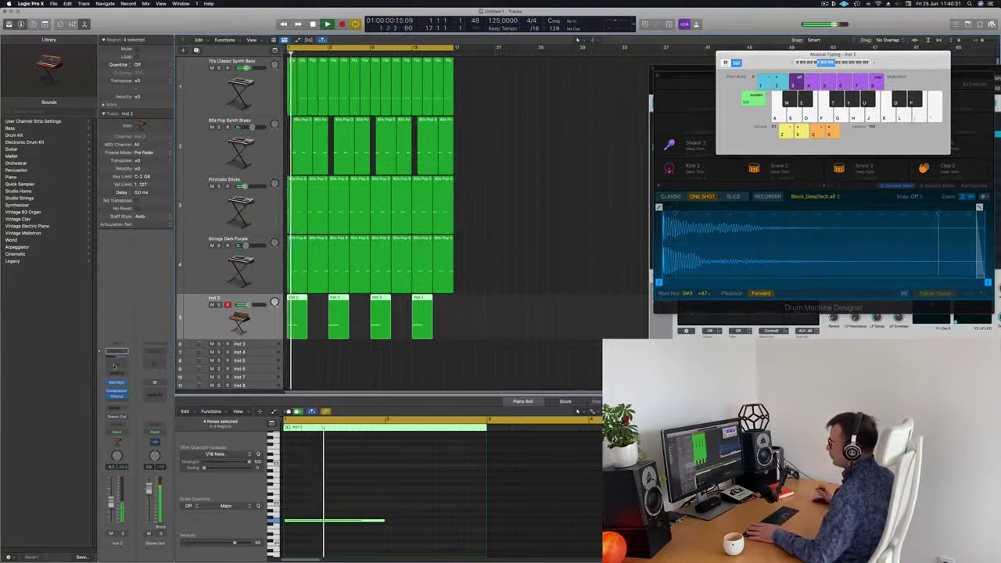
- Add a Channel EQ to Inst 2 with a low cut at 478 Hz and 12 dB/Oct, and lower the track's volume
click(116, 352)
drag(380, 186, 560, 229)
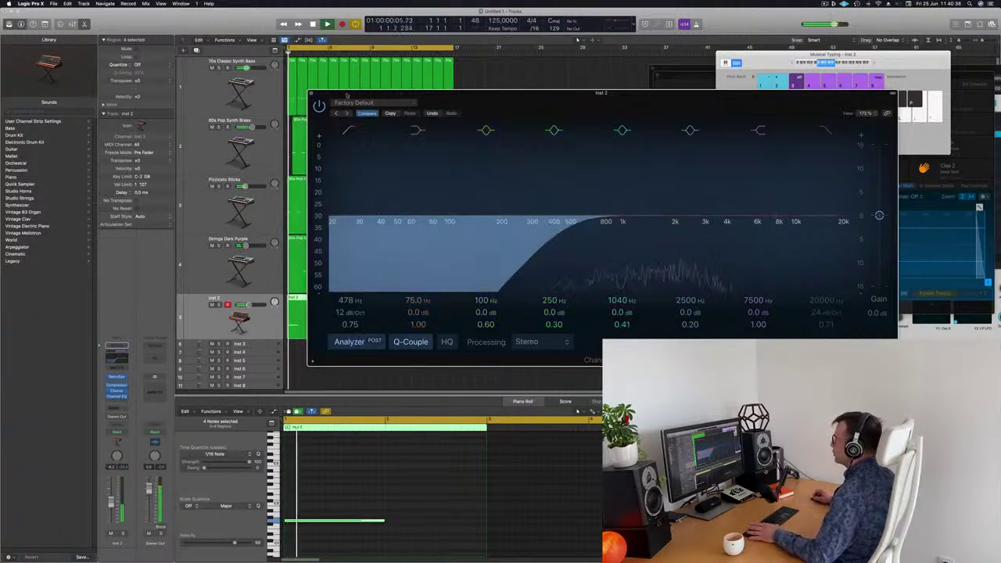
click(312, 93)
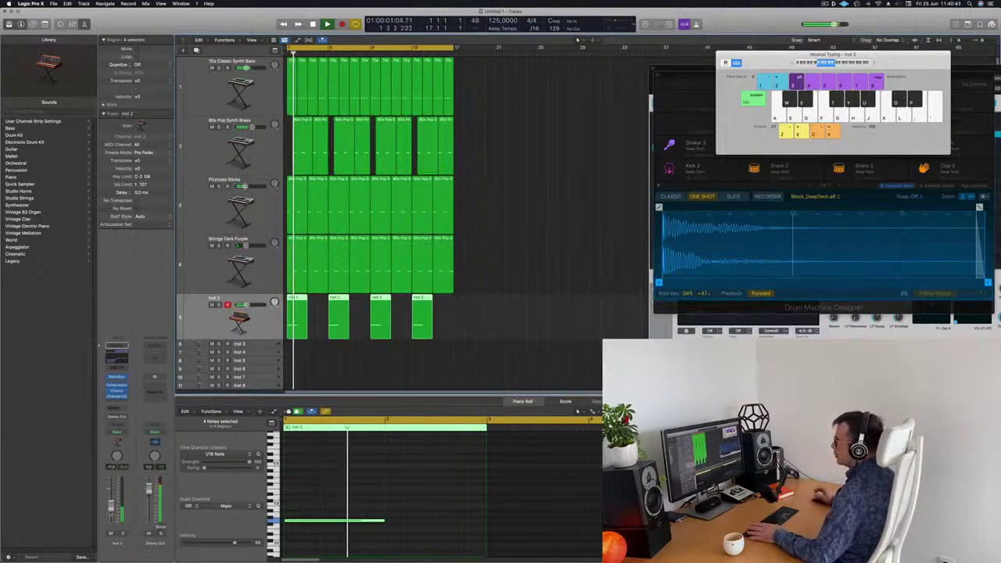
- Briefly display and hide the global tracks, and show the secondary ruler above the arrangement
scroll(493, 302, up, 1)
scroll(497, 304, down, 2)
scroll(498, 302, down, 1)
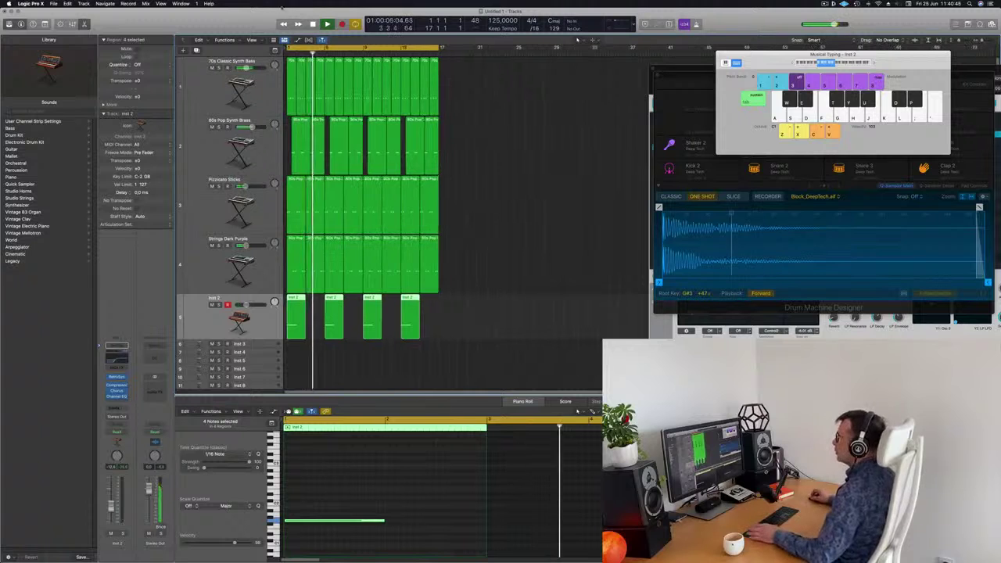
key(g)
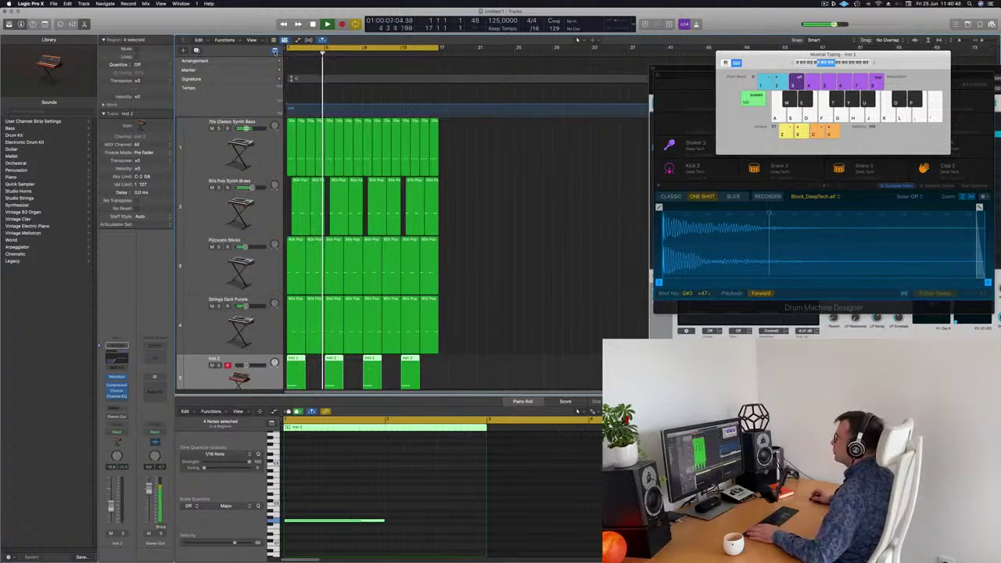
click(274, 51)
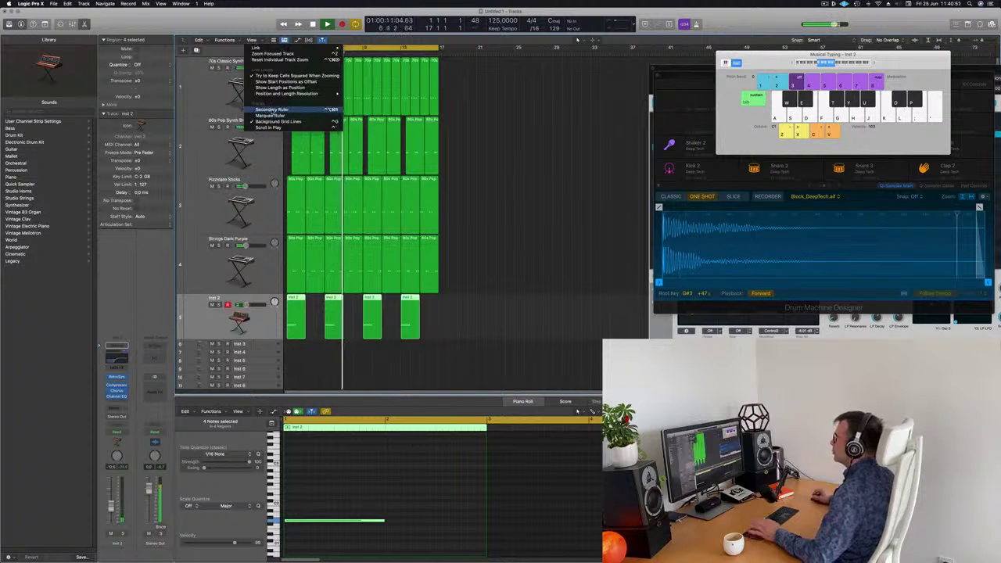
click(455, 105)
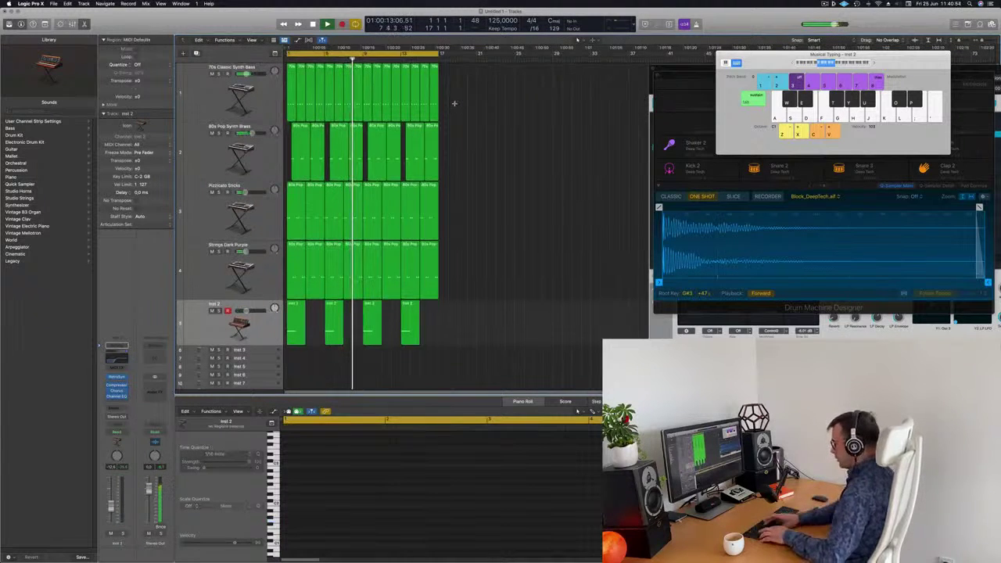
- Repeat all regions on every track once to extend the arrangement from 16 to 32 bars, and deselect them
key(super+a)
key(super+r)
scroll(454, 104, down, 4)
key(Return)
scroll(405, 171, up, 3)
click(587, 219)
scroll(588, 219, down, 2)
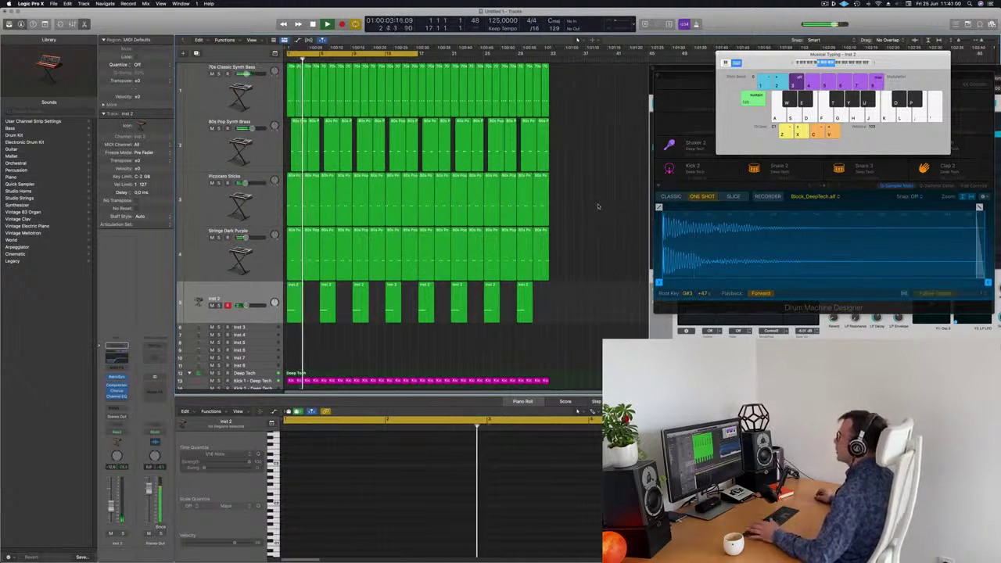
scroll(589, 221, down, 2)
scroll(589, 222, up, 2)
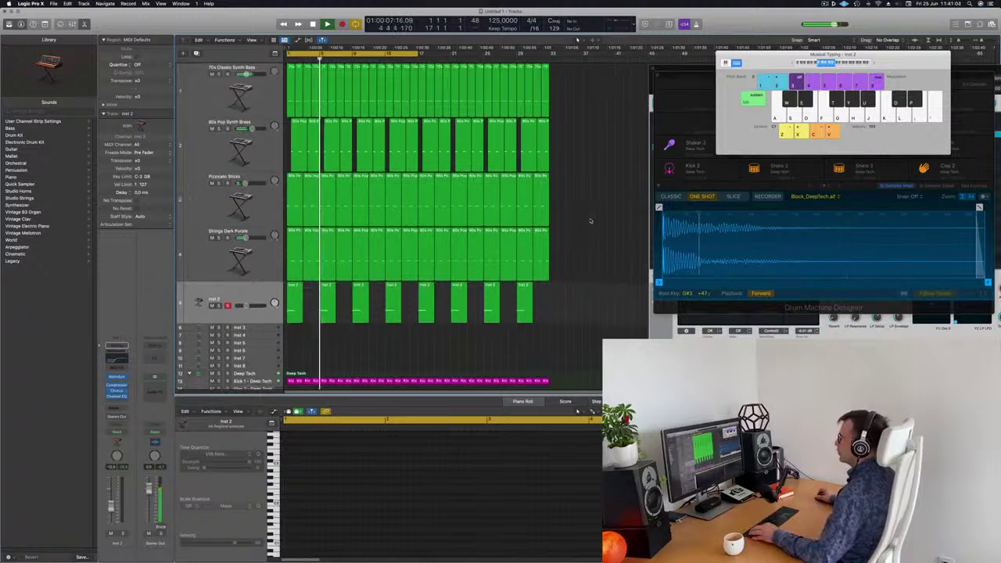
scroll(590, 221, down, 1)
scroll(592, 220, up, 2)
scroll(592, 219, down, 3)
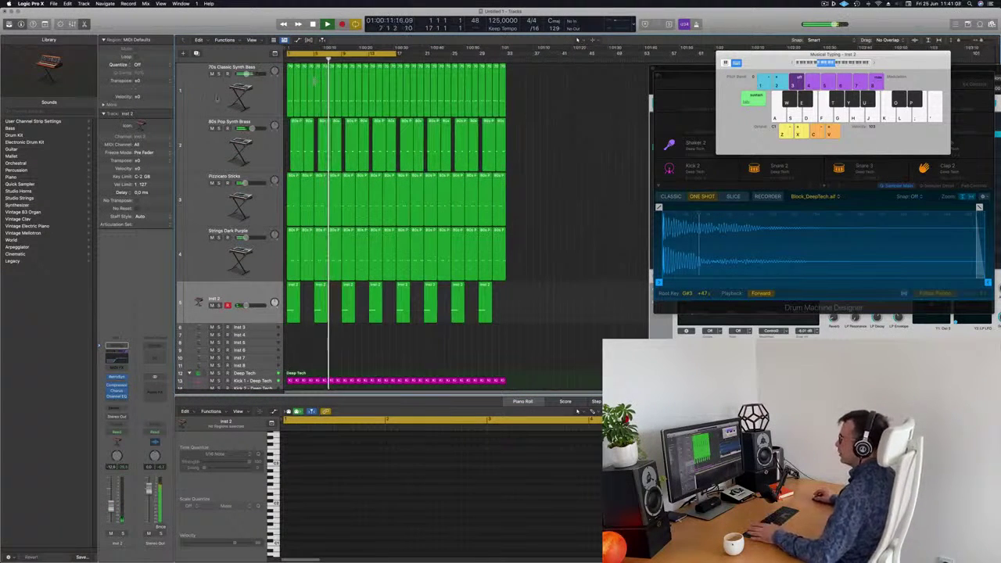
- Add a second 70s Classic Synth Bass track with duplicate settings and place the empty copy above the original
click(202, 97)
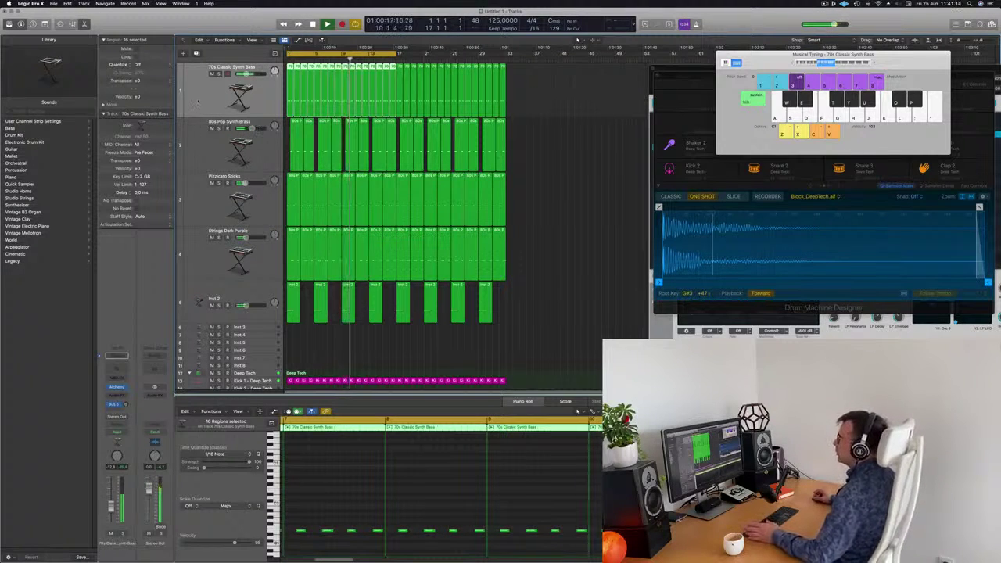
key(Return)
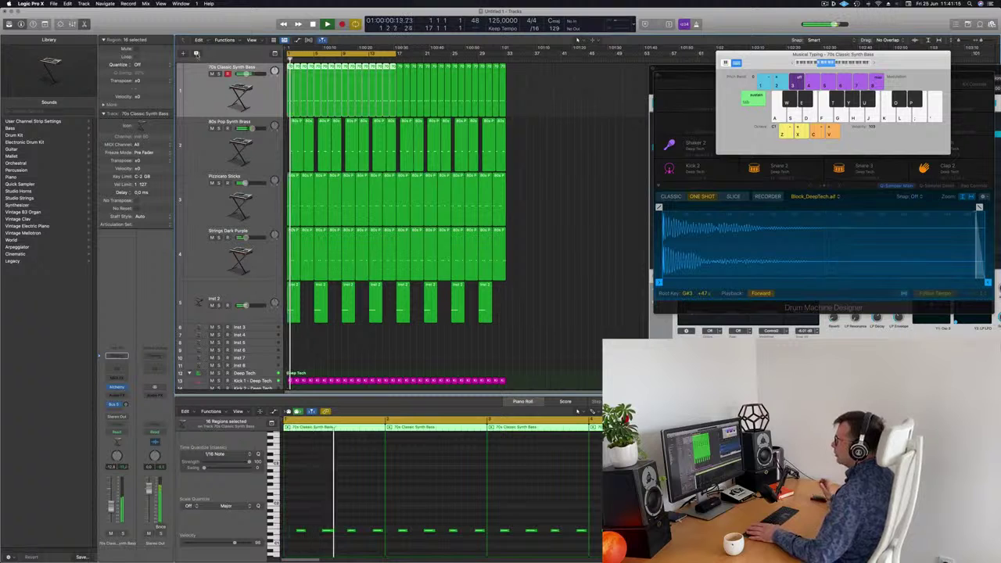
click(196, 54)
click(204, 91)
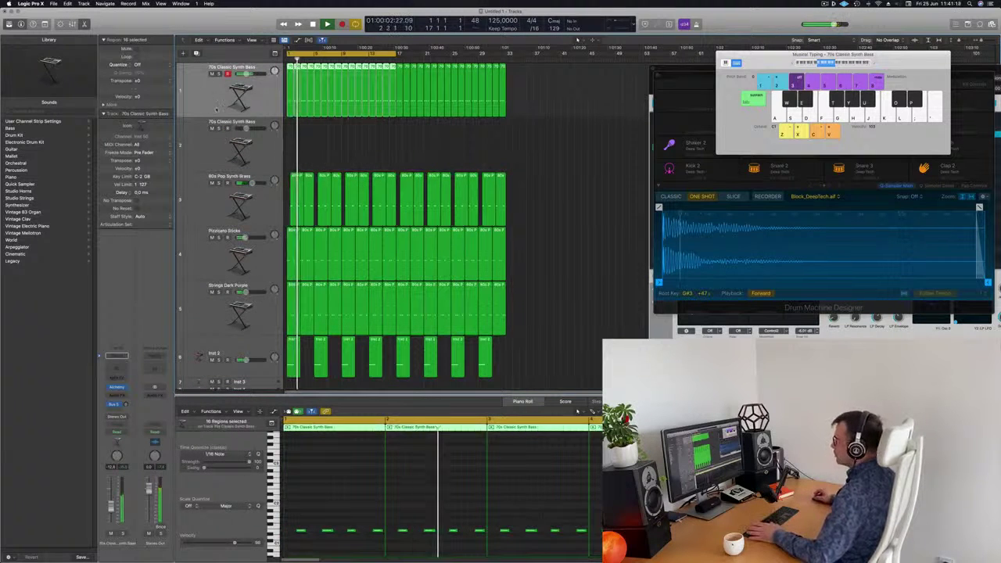
key(Down)
drag(218, 90, 224, 55)
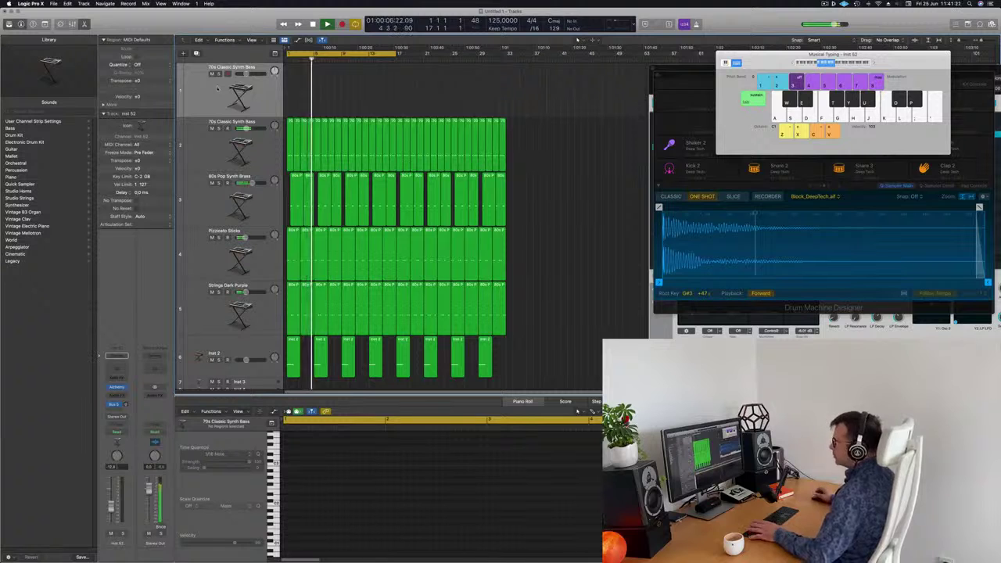
- Open the Alchemy synth on the empty 70s Classic Synth Bass track and filter its presets to the Brass category
click(116, 388)
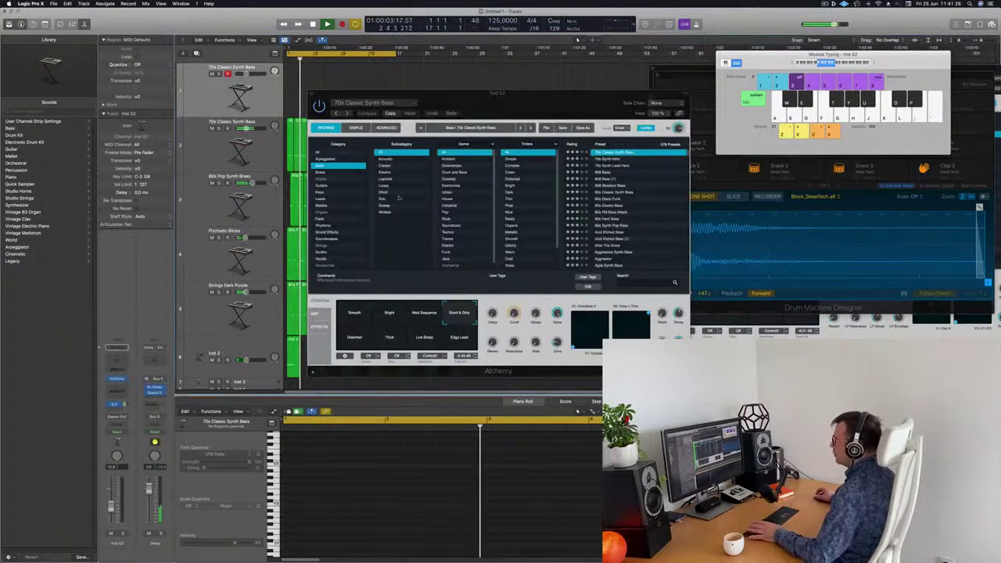
drag(469, 92, 499, 122)
click(386, 157)
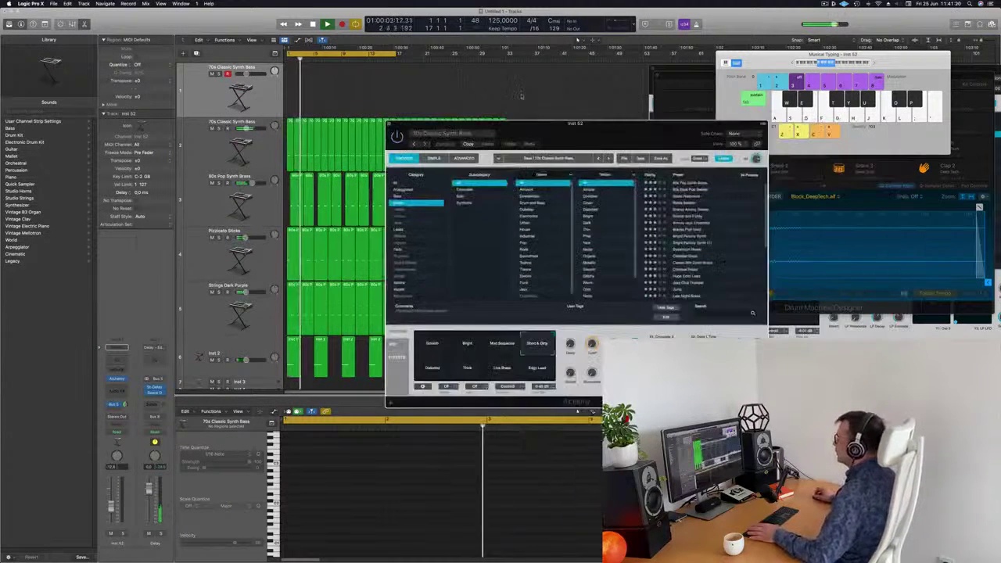
- Extend the cycle range to cover all 32 bars of the arrangement
drag(395, 54, 499, 54)
drag(523, 130, 505, 179)
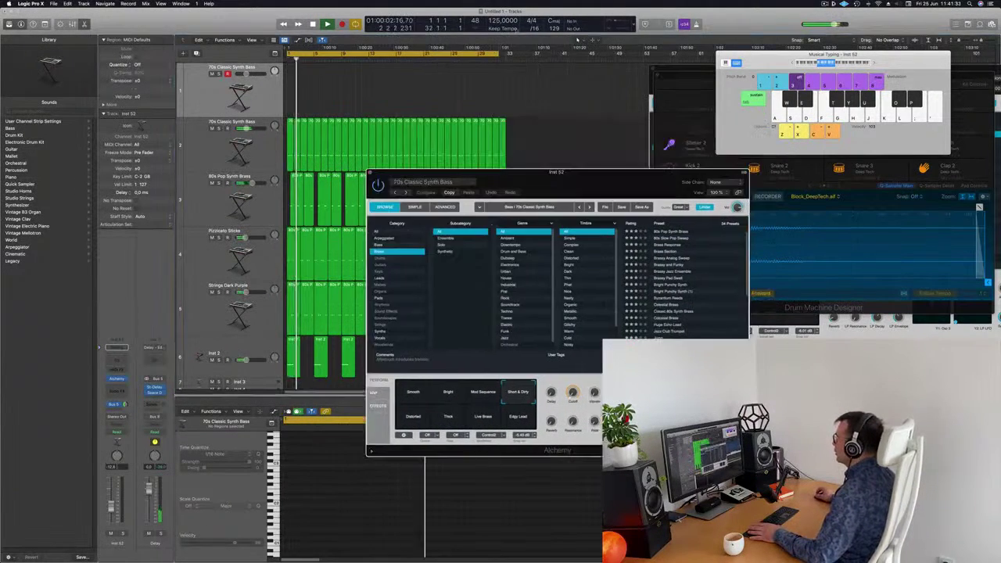
click(495, 55)
drag(499, 54, 507, 54)
click(825, 3)
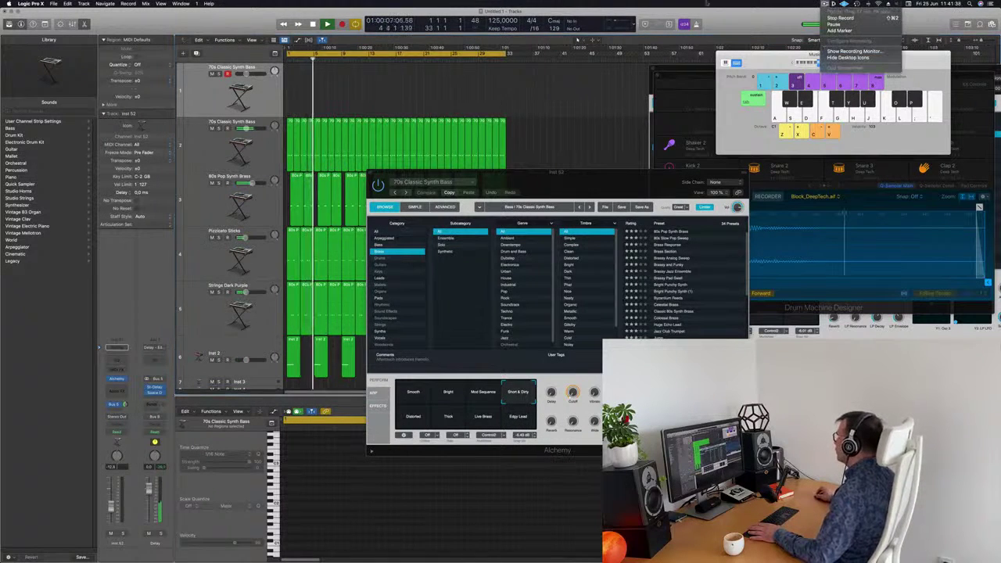
- Load the Brass Response preset in Alchemy, raise the Musical Typing range by one octave, and try out a few notes
drag(588, 177, 580, 109)
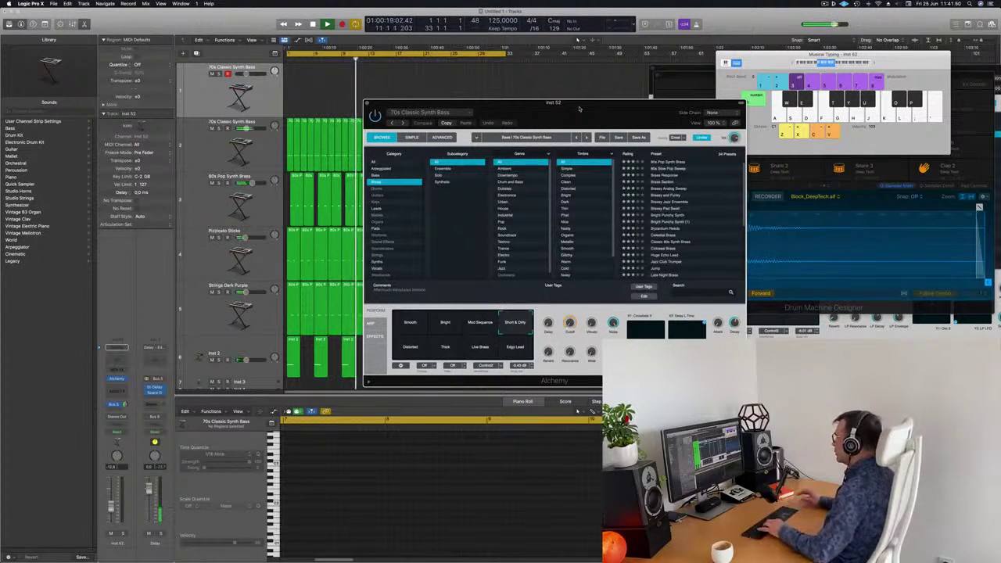
drag(624, 122, 607, 109)
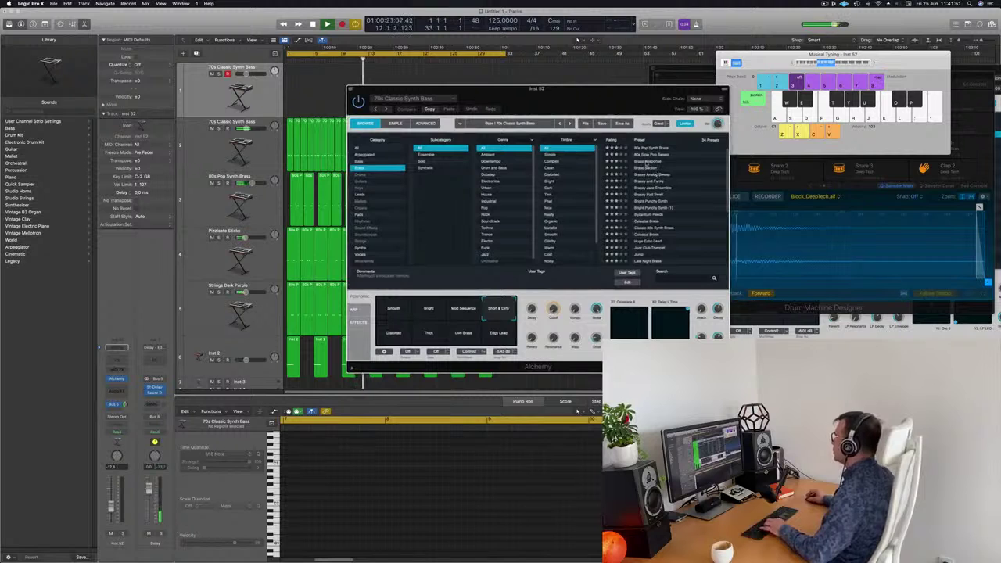
click(646, 162)
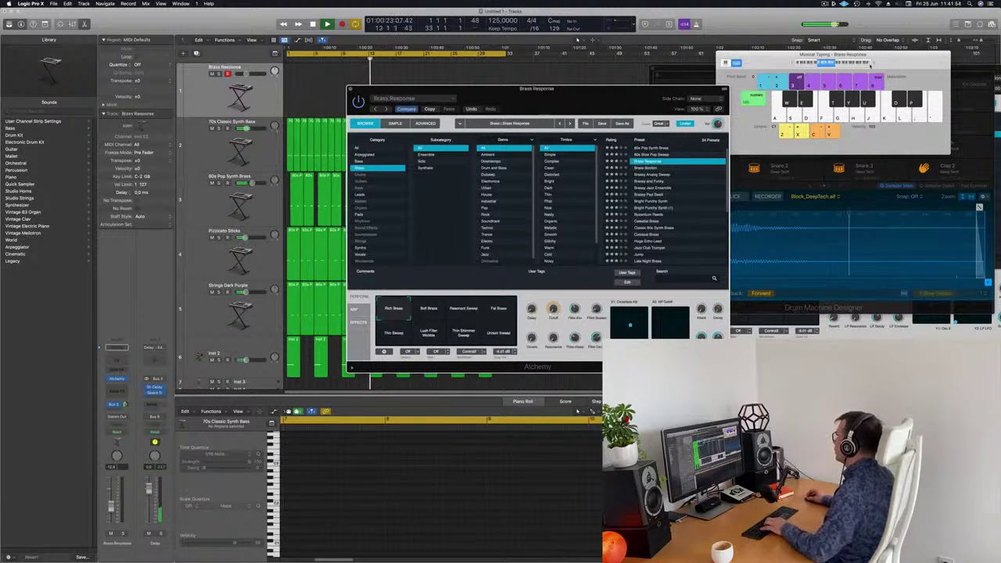
click(874, 65)
key(g)
key(h)
key(j)
key(k)
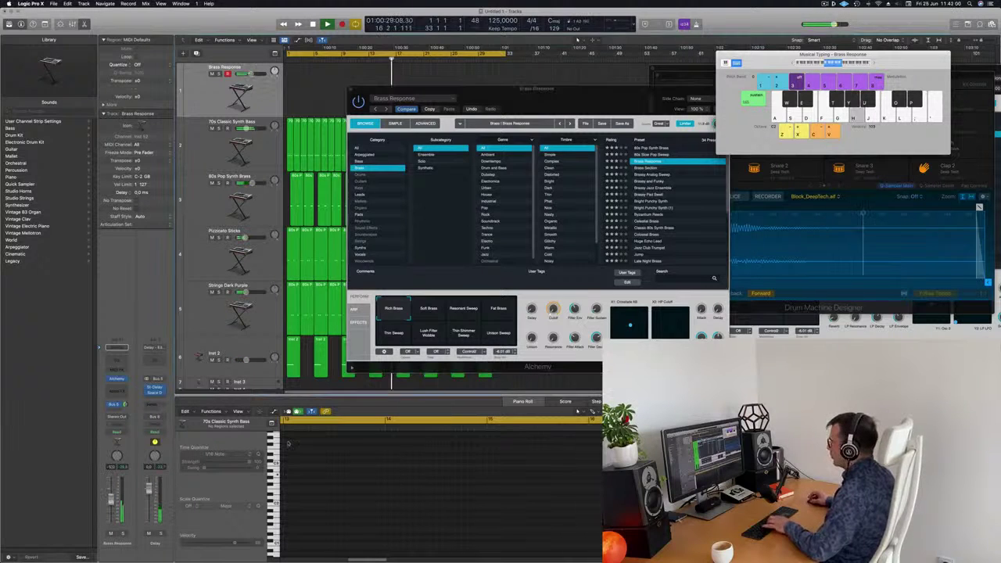
- Choose the Soft Brass variation, raise the Musical Typing range another octave, and try out a melody over the beat
drag(554, 297, 556, 289)
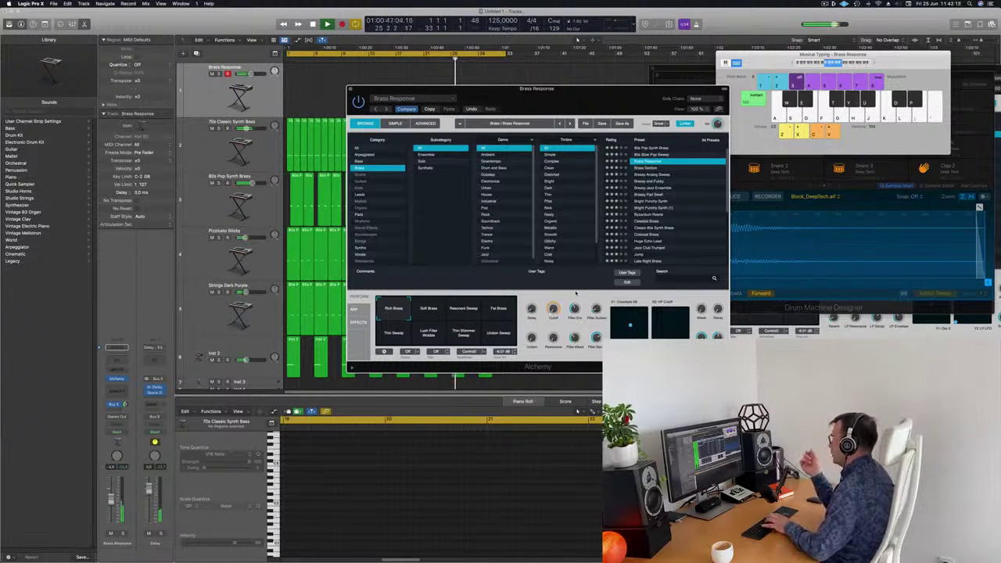
drag(569, 102, 597, 98)
click(455, 323)
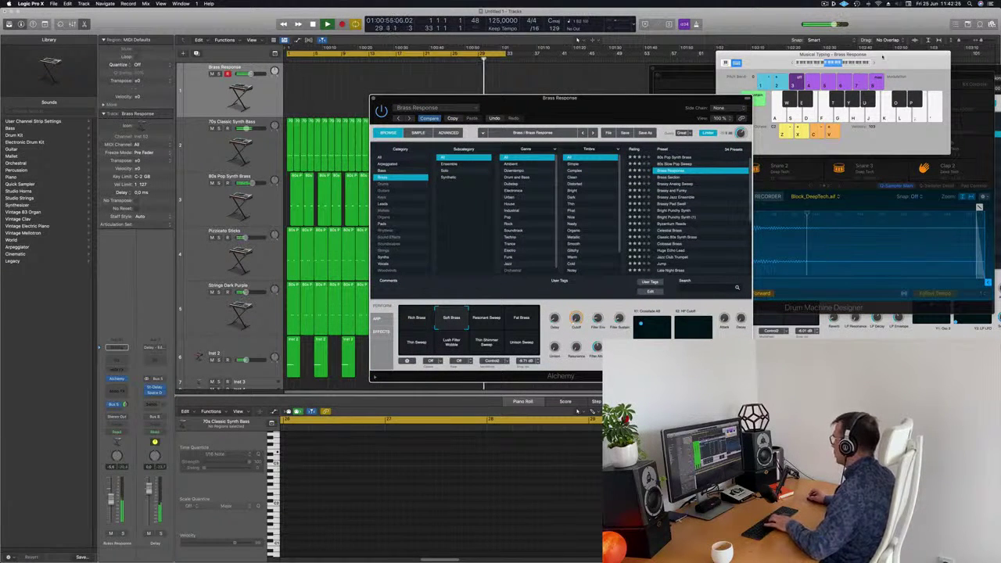
click(874, 63)
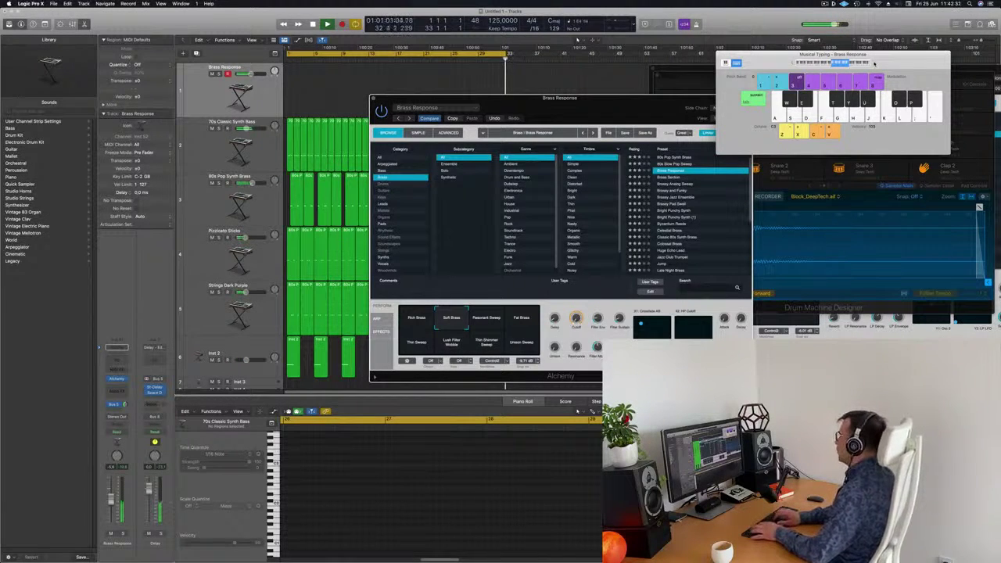
key(semicolon)
key(l)
key(apostrophe)
key(j)
key(apostrophe)
key(semicolon)
key(l)
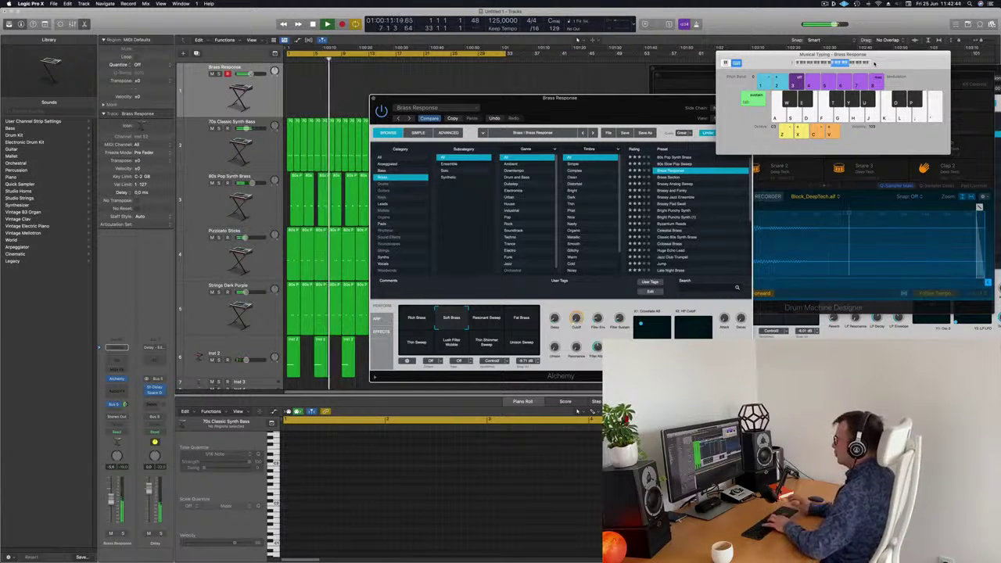
- Audition the Resonant Sweep, Thin Sweep, Lush Filter Wobble and Unison Sweep variations of Brass Response
click(493, 321)
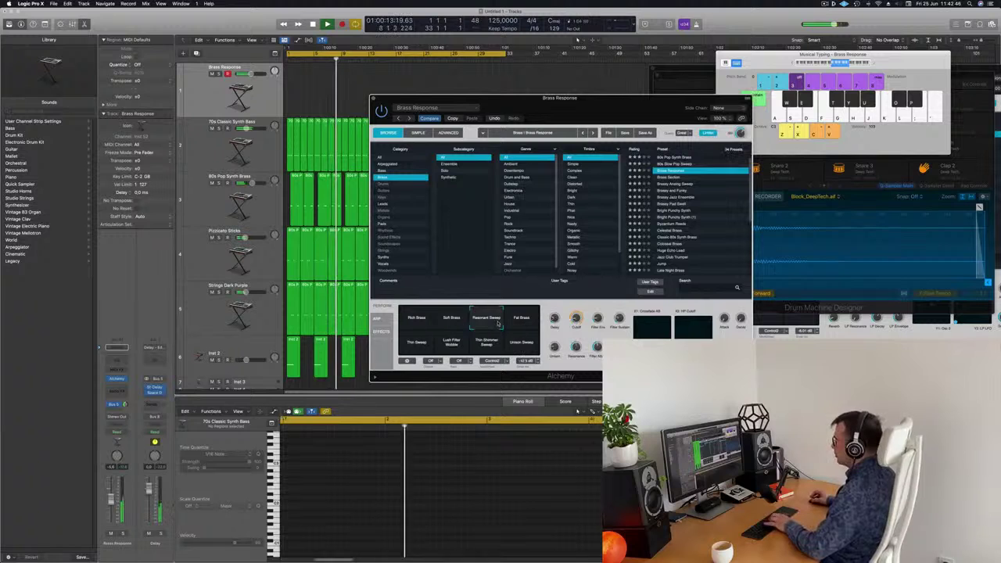
click(423, 344)
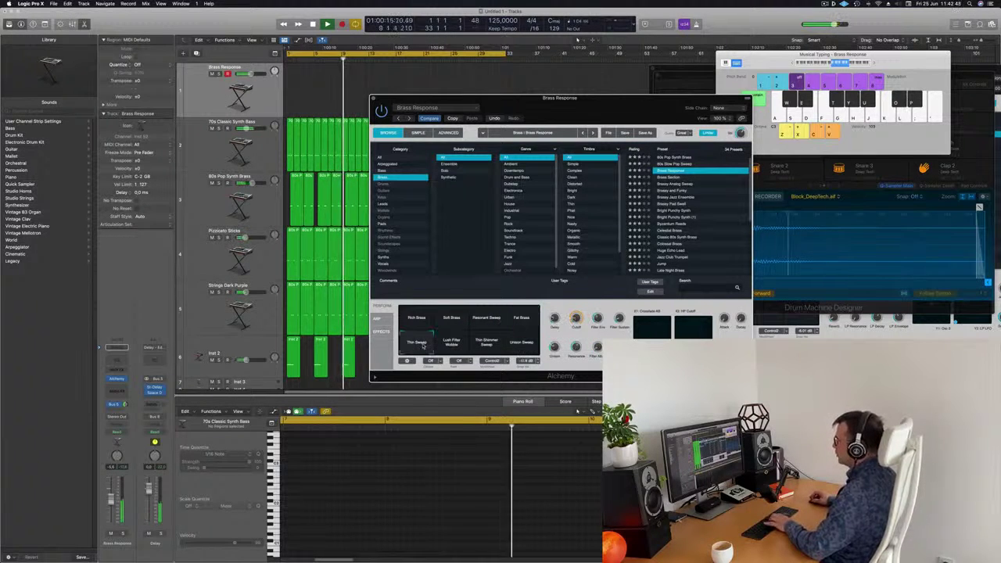
click(467, 345)
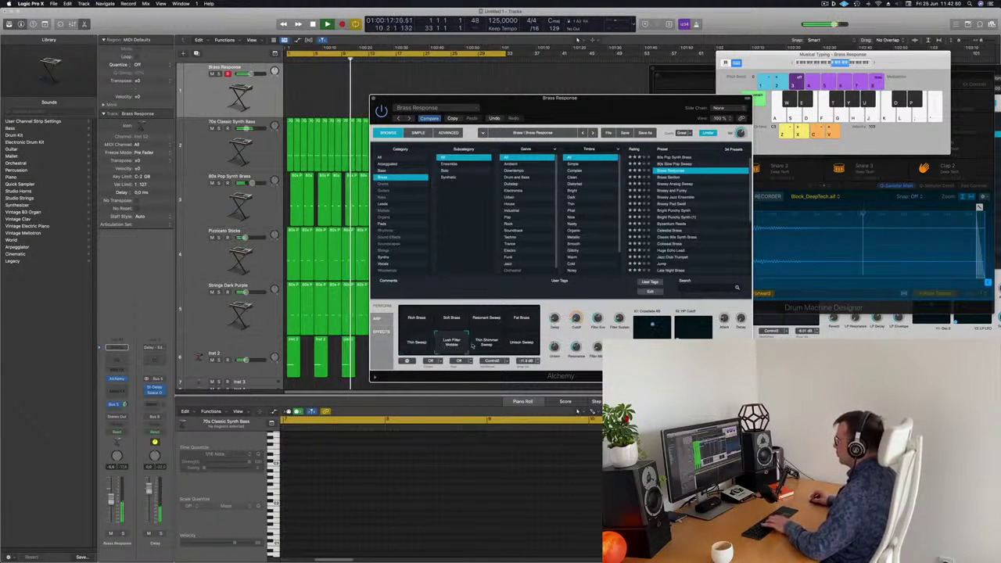
click(520, 344)
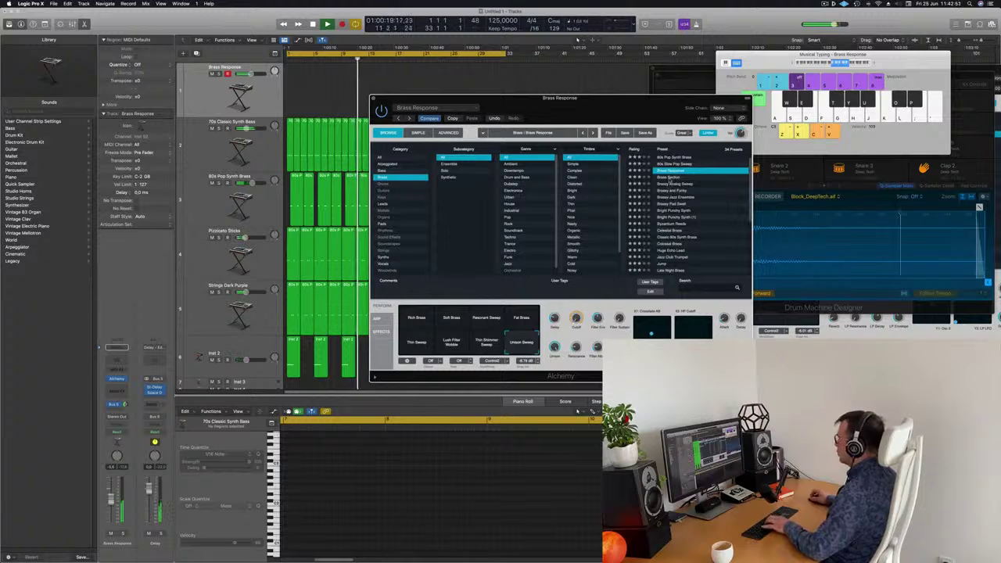
- Audition the Brass Section, Brassy Analog Sweep, and Brassy and Funky presets, playing a short descending phrase
click(670, 177)
click(674, 184)
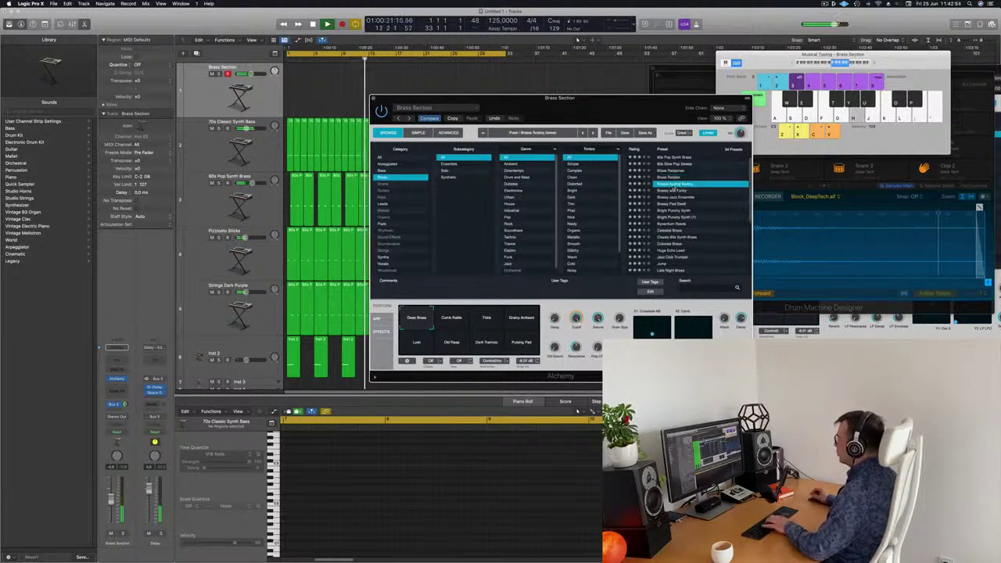
click(674, 191)
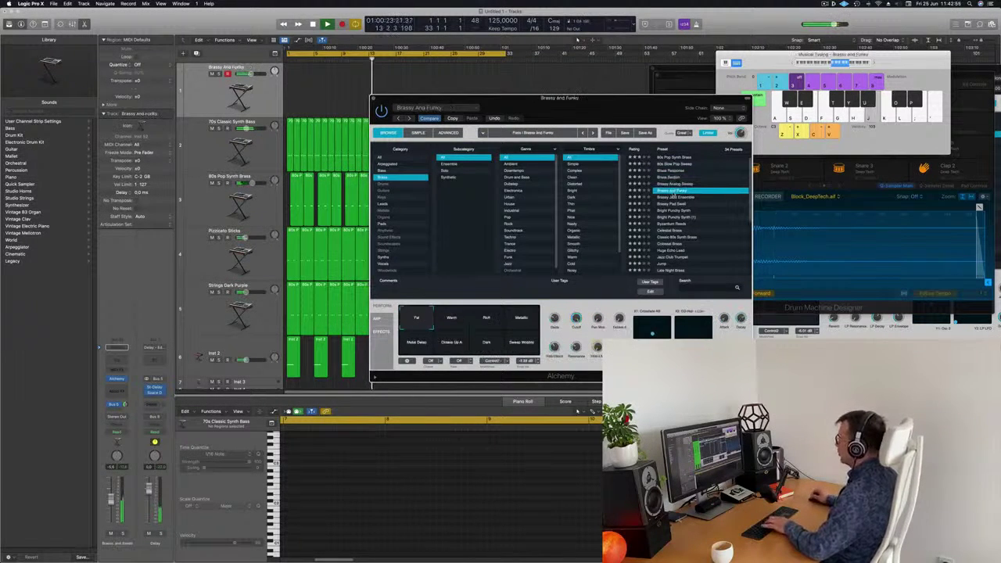
key(h)
key(g)
key(f)
key(f)
key(d)
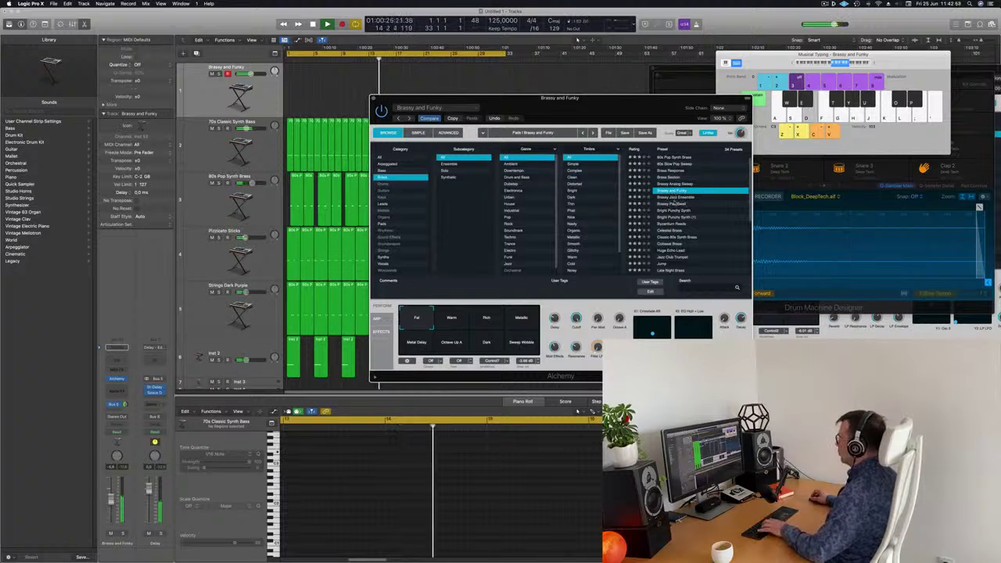
- Load the Brassy Pad Swell preset in Alchemy and test it with a few notes
click(675, 203)
key(d)
key(f)
key(g)
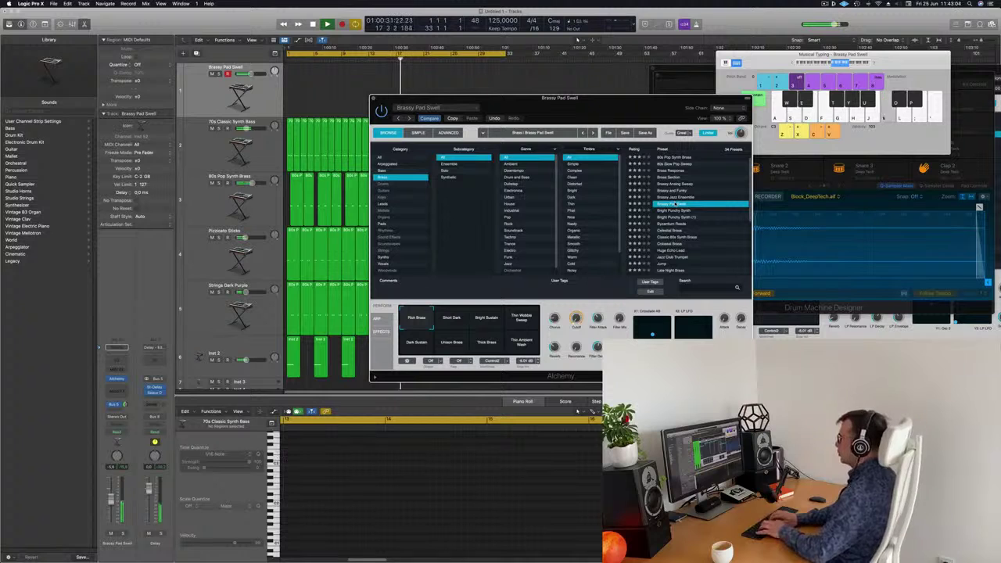
- Send the Brassy Pad Swell track to Bus 7 and insert a stereo SilverVerb on the new aux channel
click(113, 411)
mouse_move(117, 420)
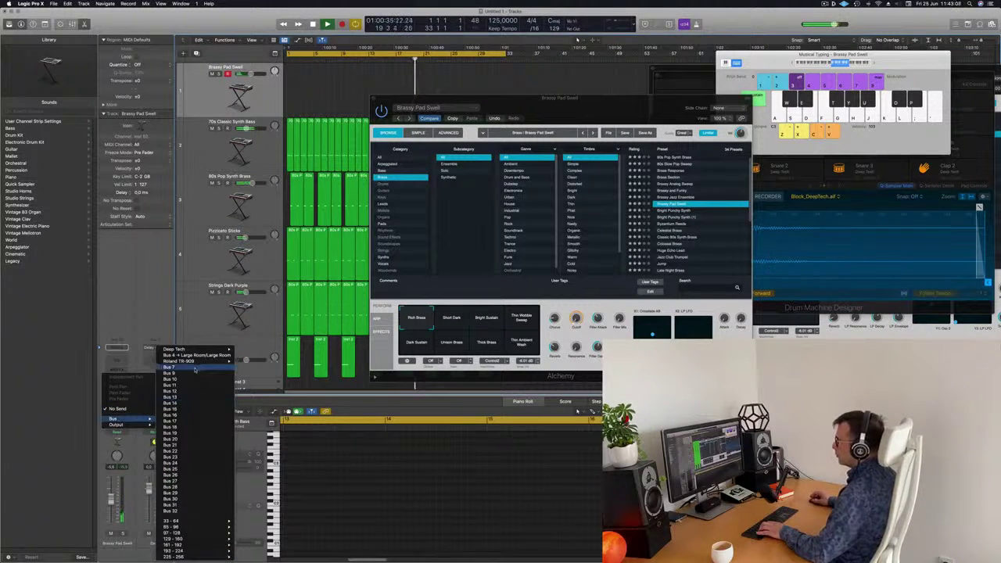
click(196, 369)
click(155, 388)
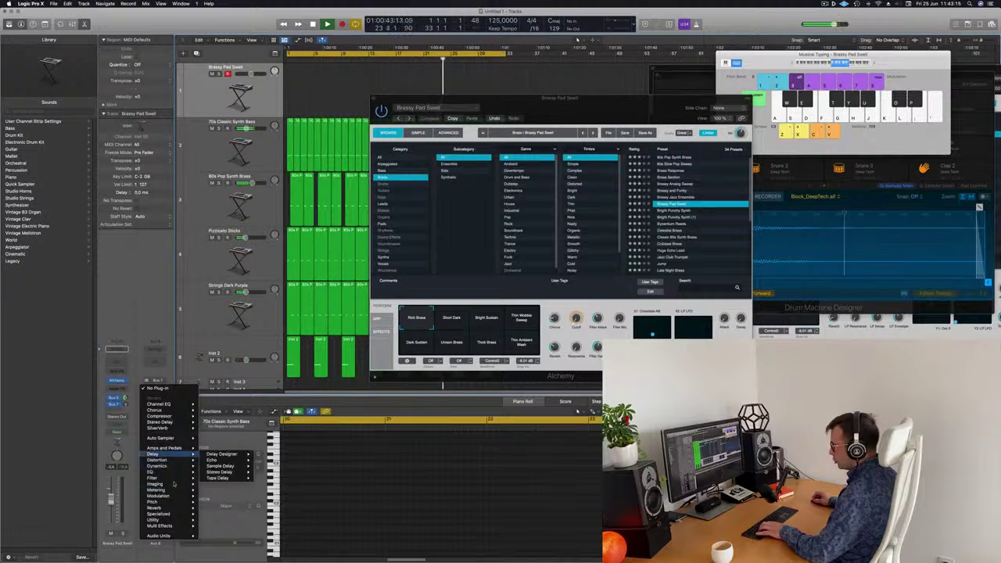
mouse_move(178, 510)
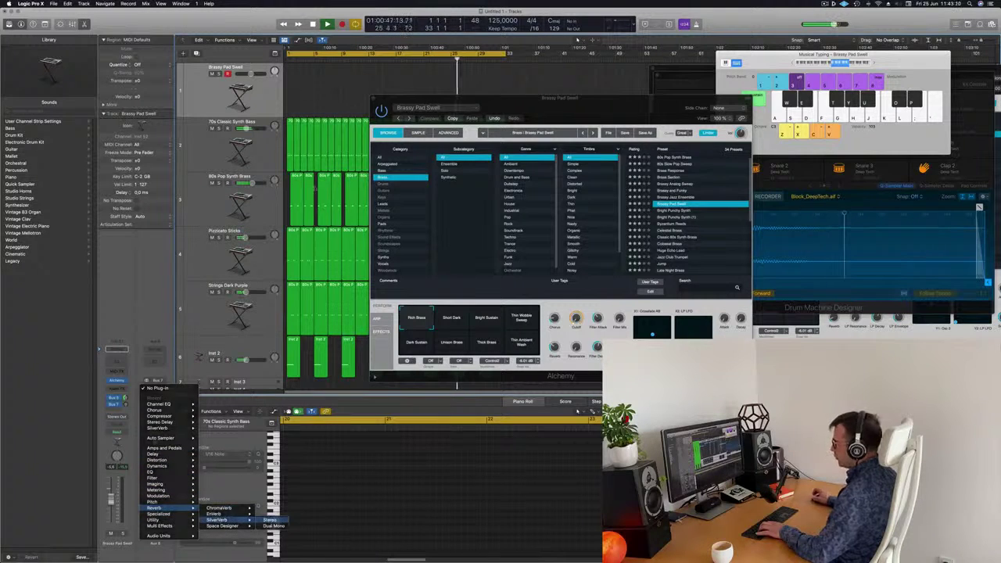
click(270, 520)
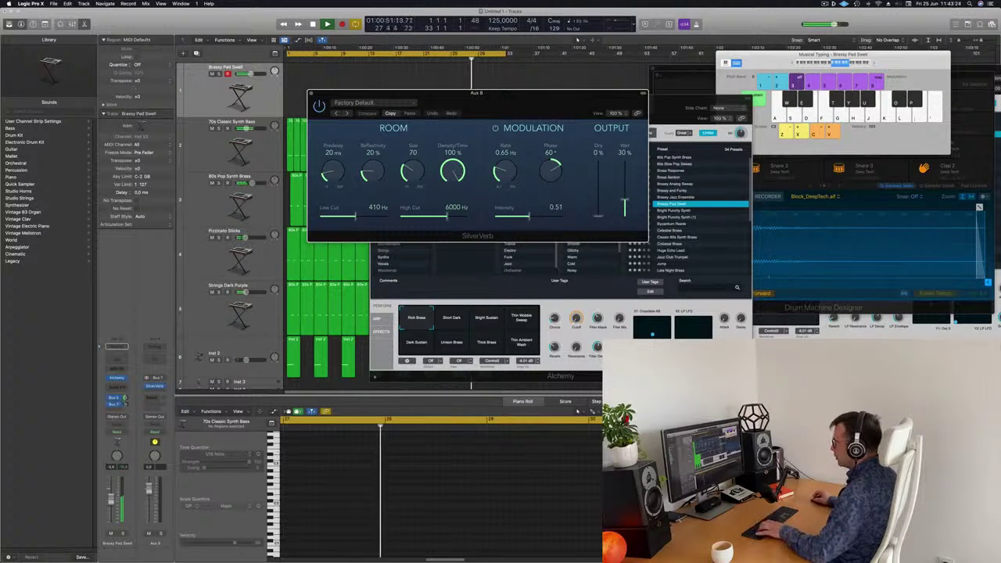
- Load the grandiose setting in SilverVerb and close the plug-in window
click(354, 102)
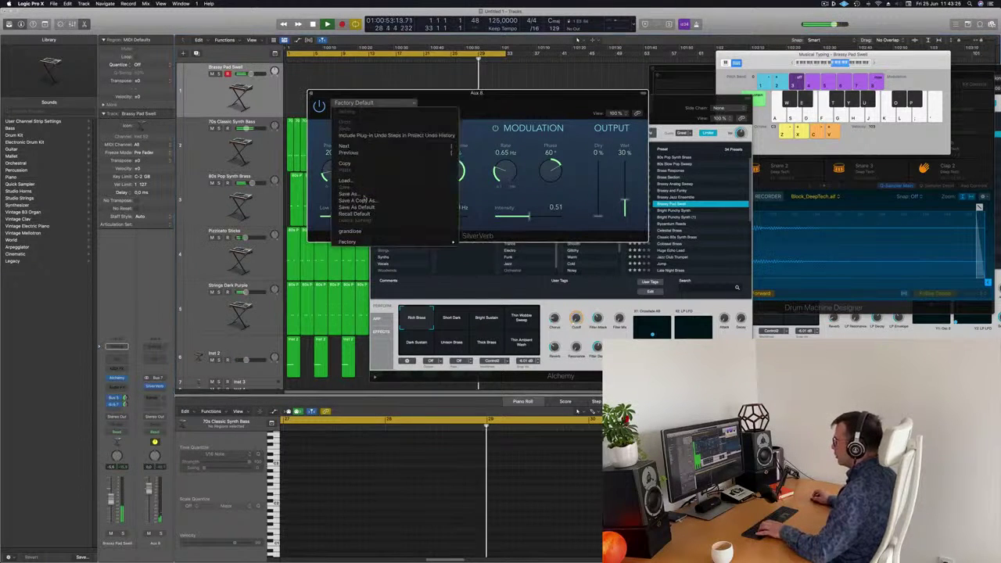
click(350, 231)
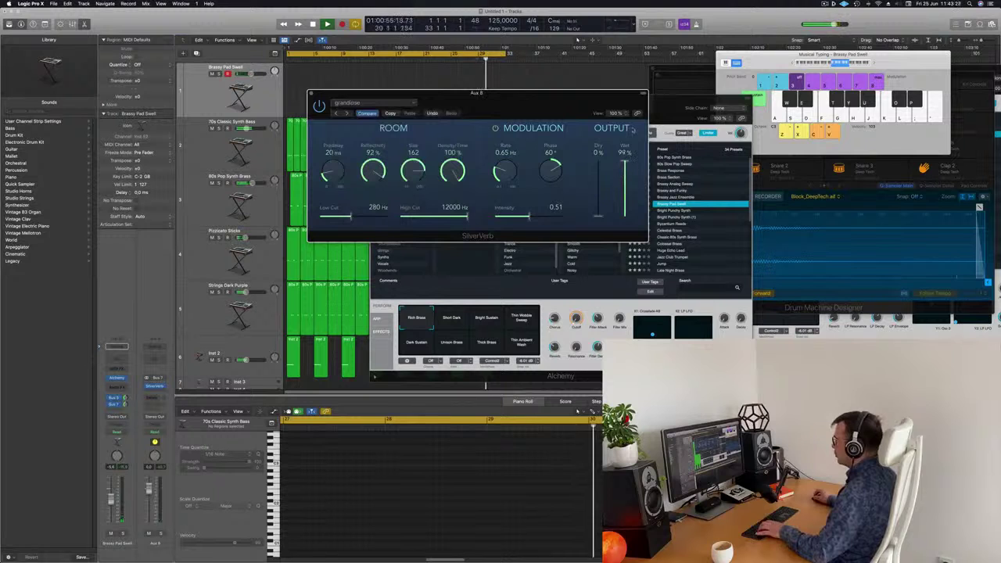
click(311, 94)
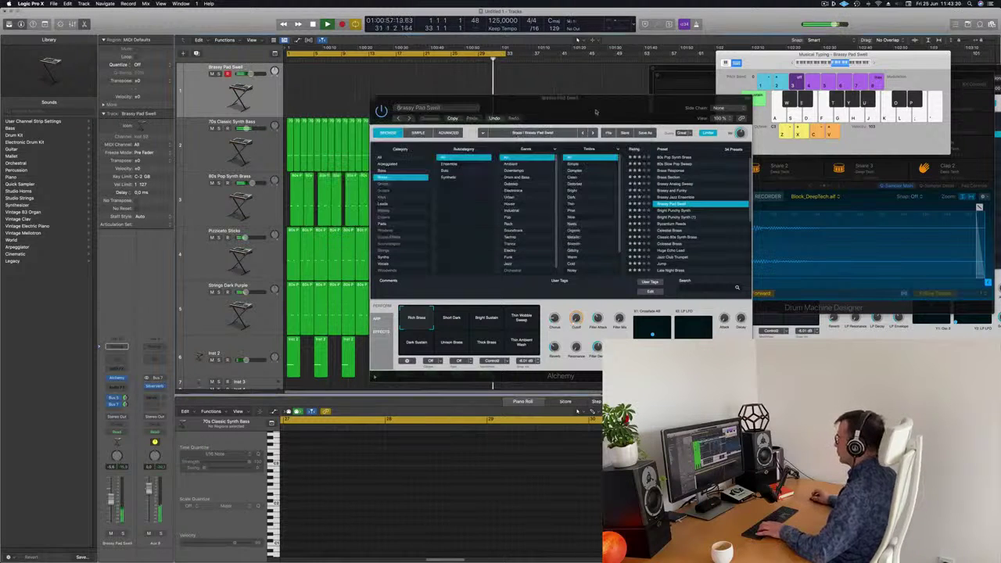
- Move the Alchemy window clear of the arrangement and record a repeated descending melody on Brassy Pad Swell from bar 3 to about bar 16
drag(602, 97, 811, 138)
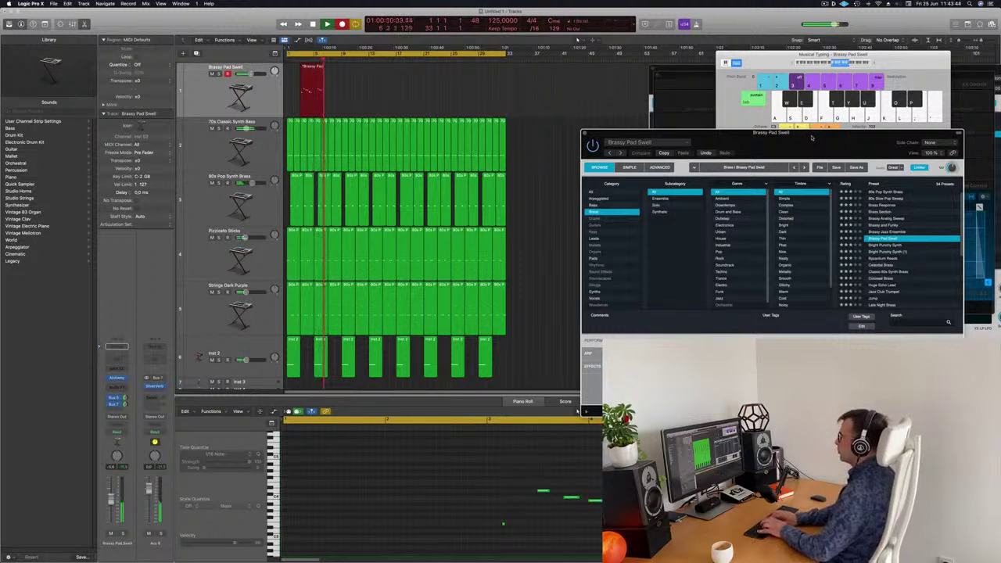
key(l)
key(k)
key(j)
key(g)
key(d)
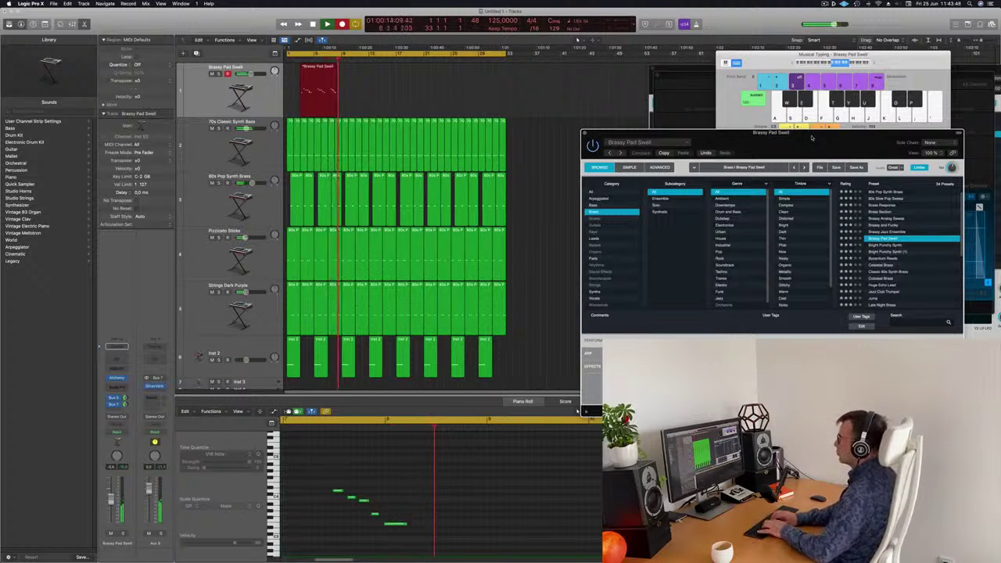
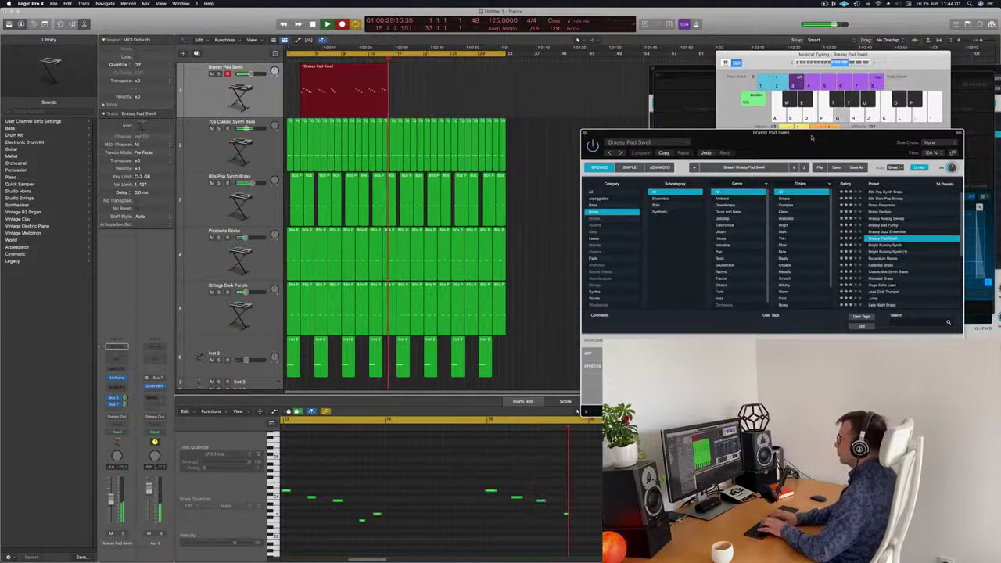
key(space)
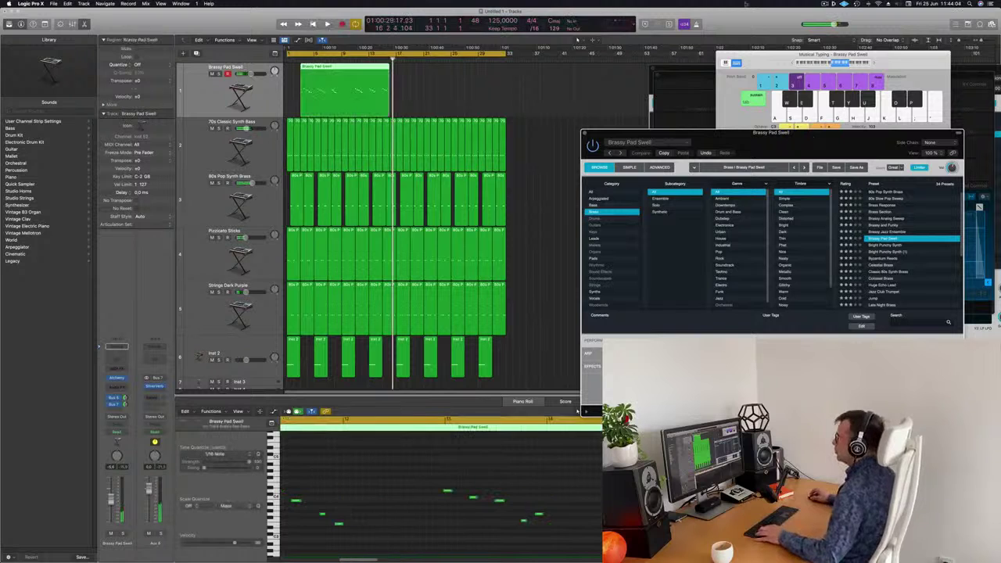
- Split the recorded Brassy Pad Swell region at bar 15, delete the earlier part, move the remaining piece to bar 1, and hide the editor
super+double_click(382, 67)
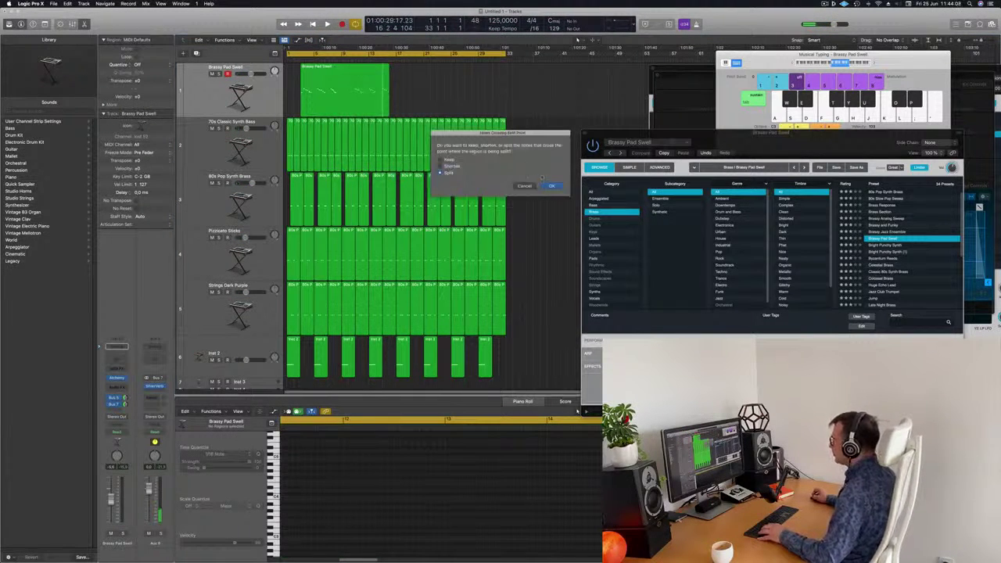
click(551, 186)
key(Delete)
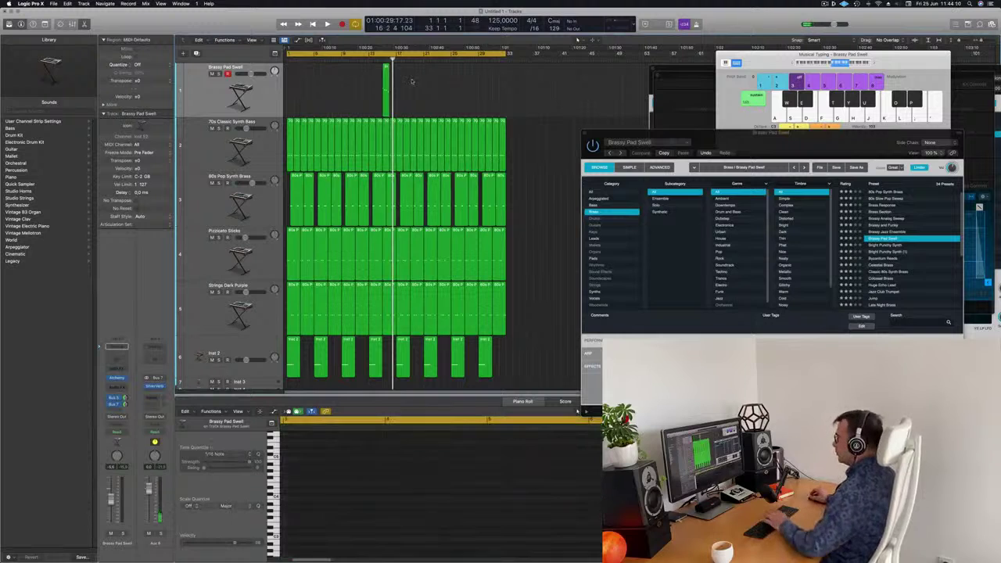
click(386, 69)
drag(385, 67, 290, 67)
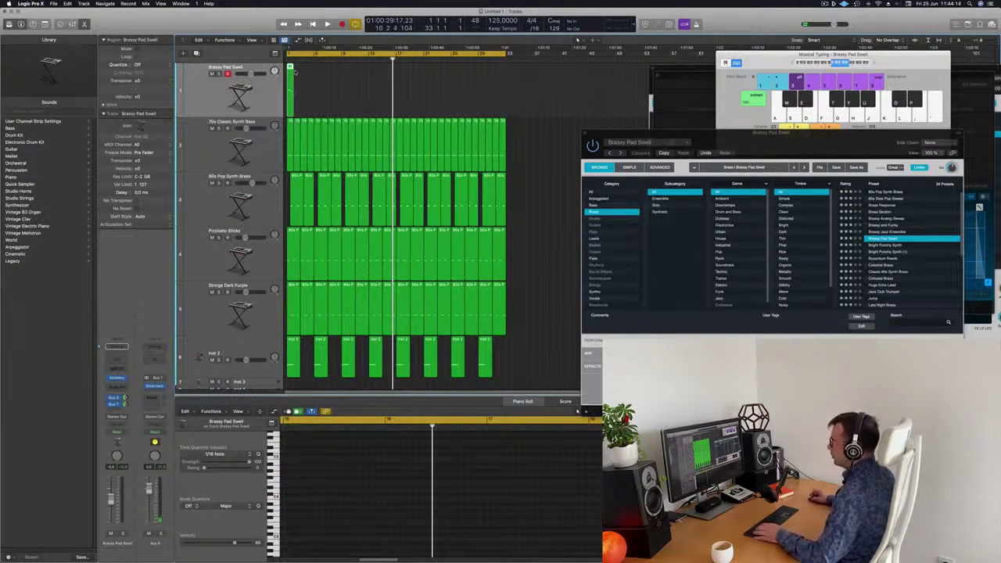
key(e)
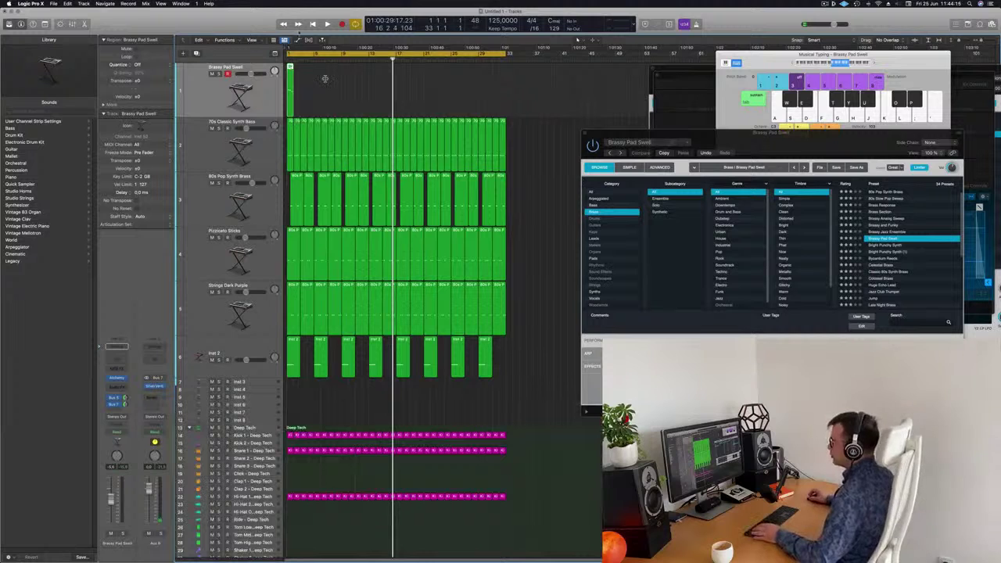
- Open the Brassy Pad Swell region at bar 1 in the Piano Roll and play it from the start
key(e)
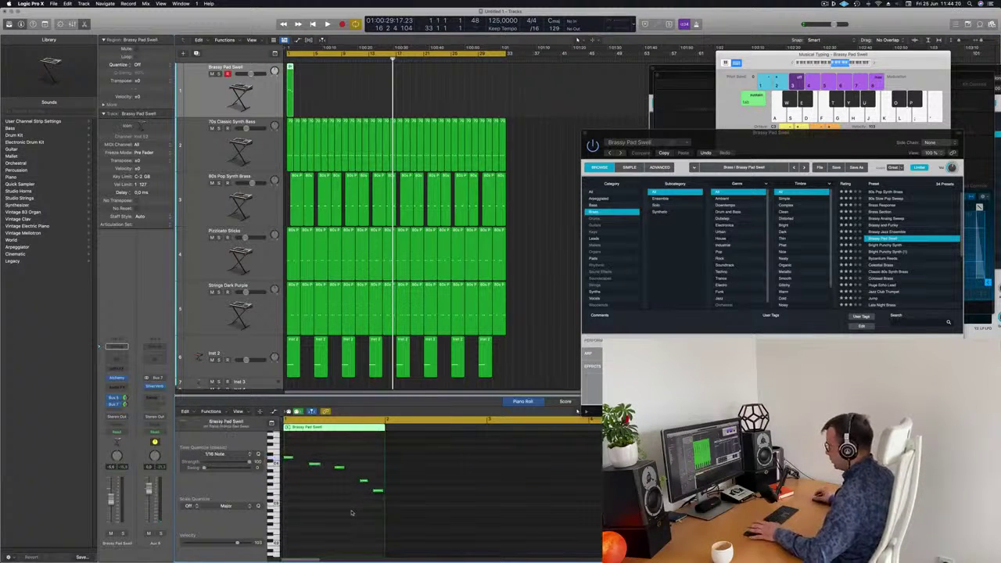
key(Return)
key(space)
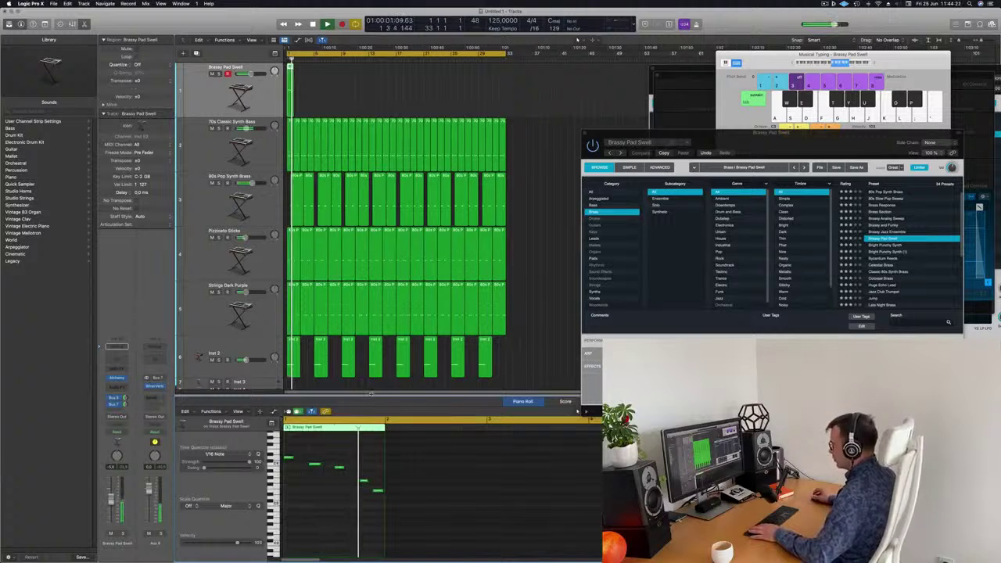
key(Return)
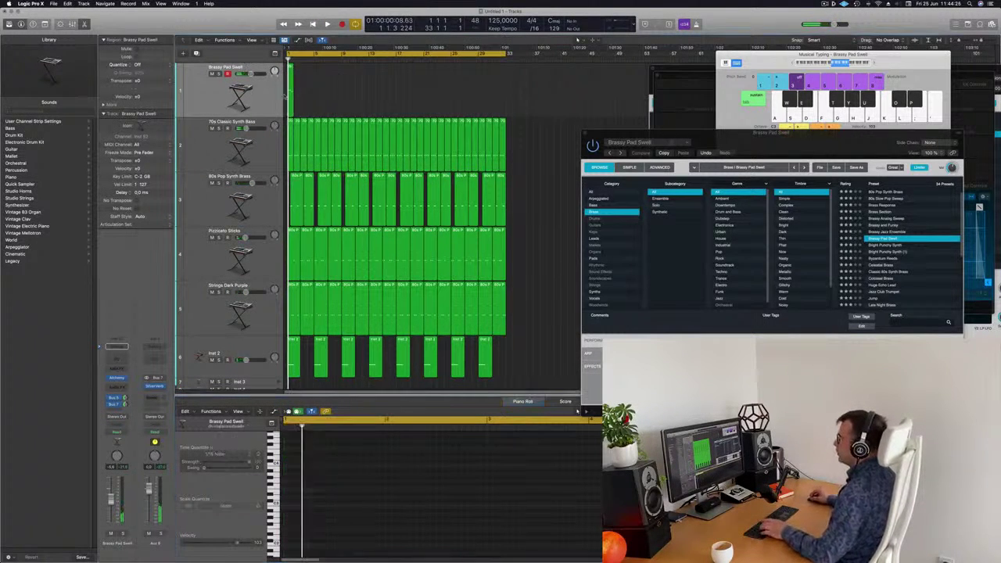
key(super+r)
key(super+r)
key(super+r)
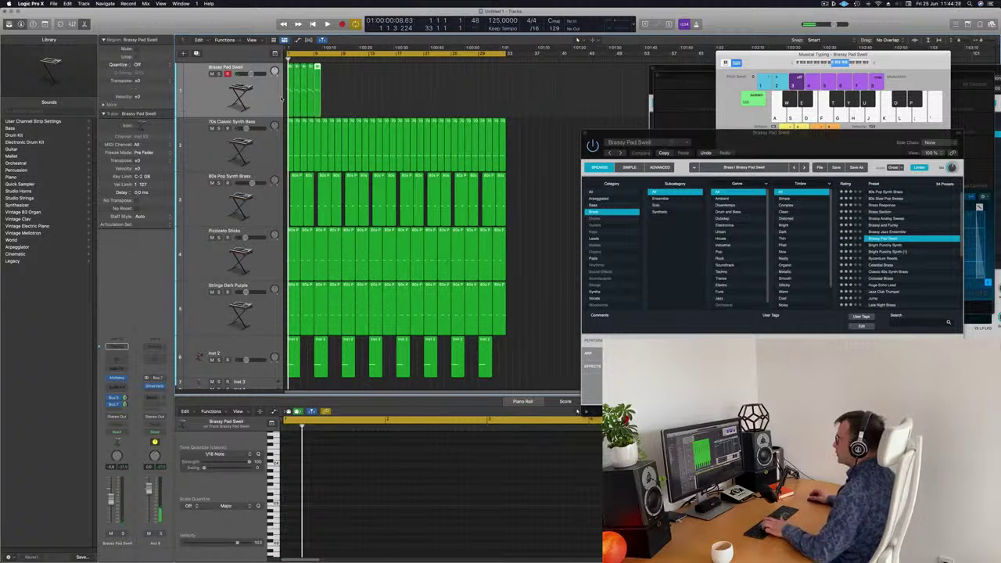
key(space)
click(377, 83)
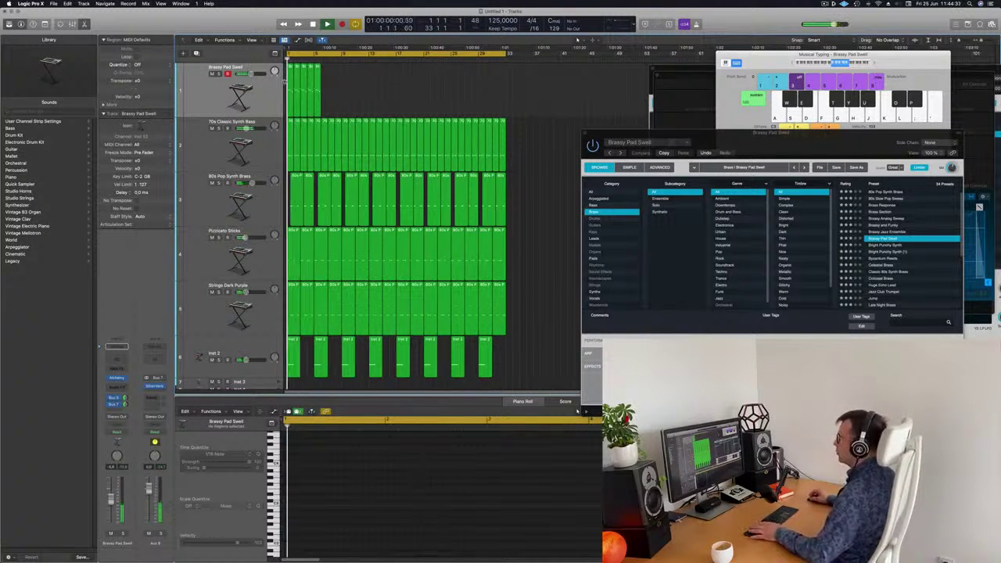
click(289, 91)
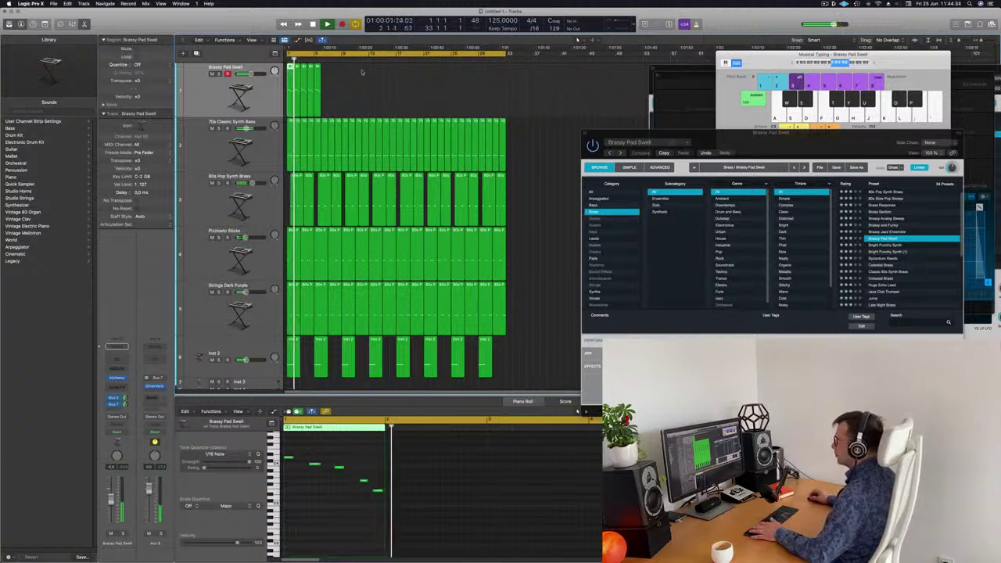
drag(363, 79, 299, 112)
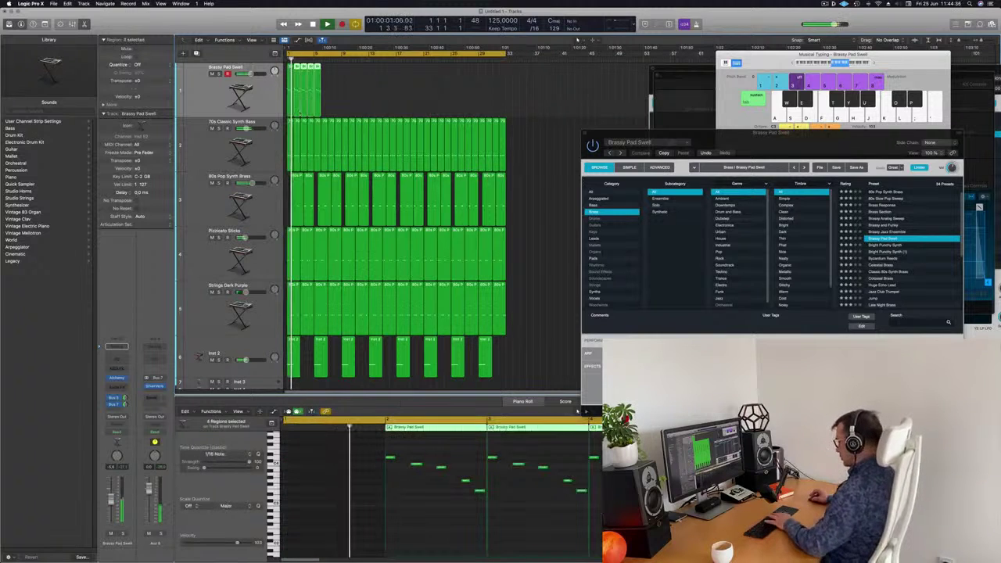
key(Delete)
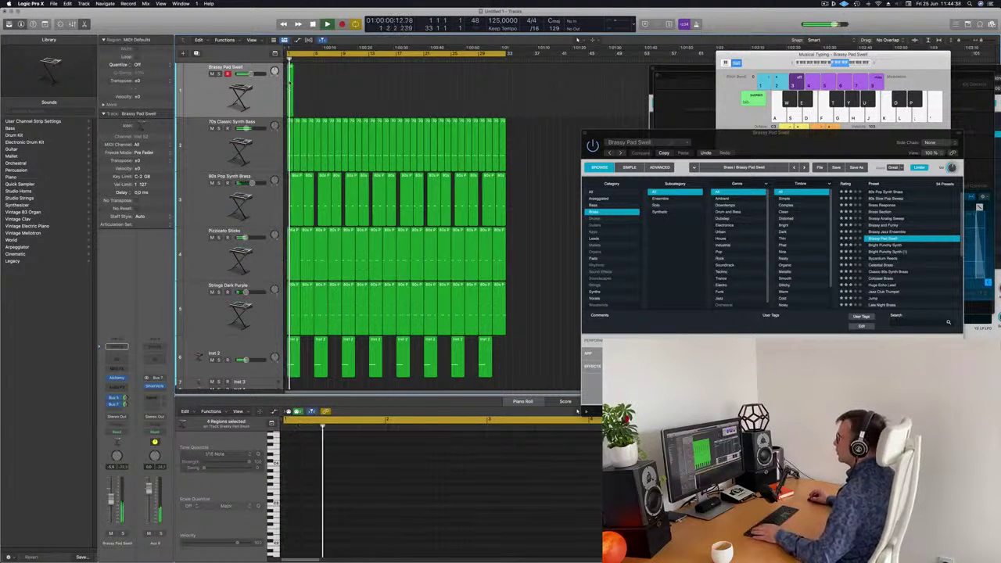
- Copy the Brassy Pad Swell region to bar 3, lower the copy's first note to the last note's pitch, and raise its second note
click(290, 84)
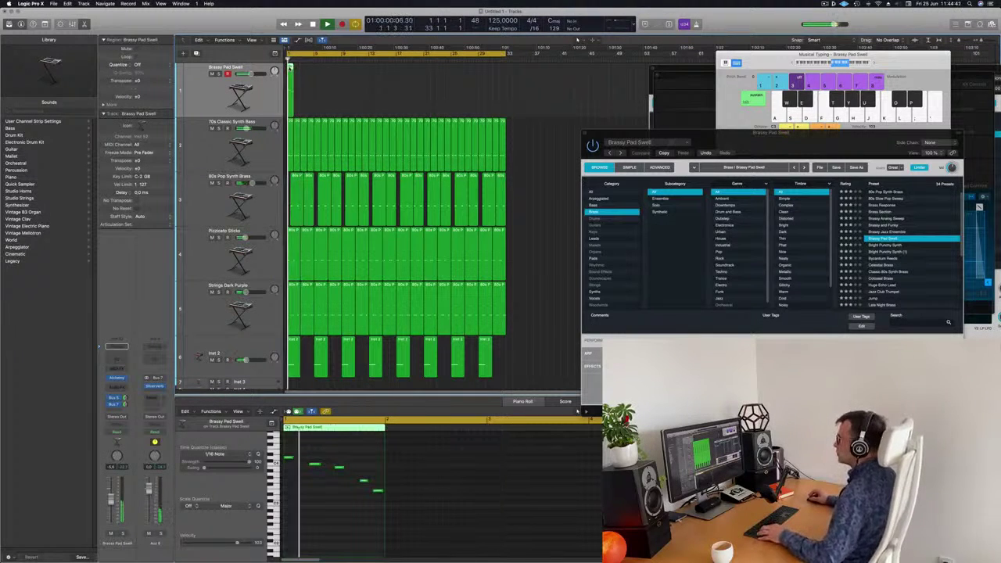
key(super+r)
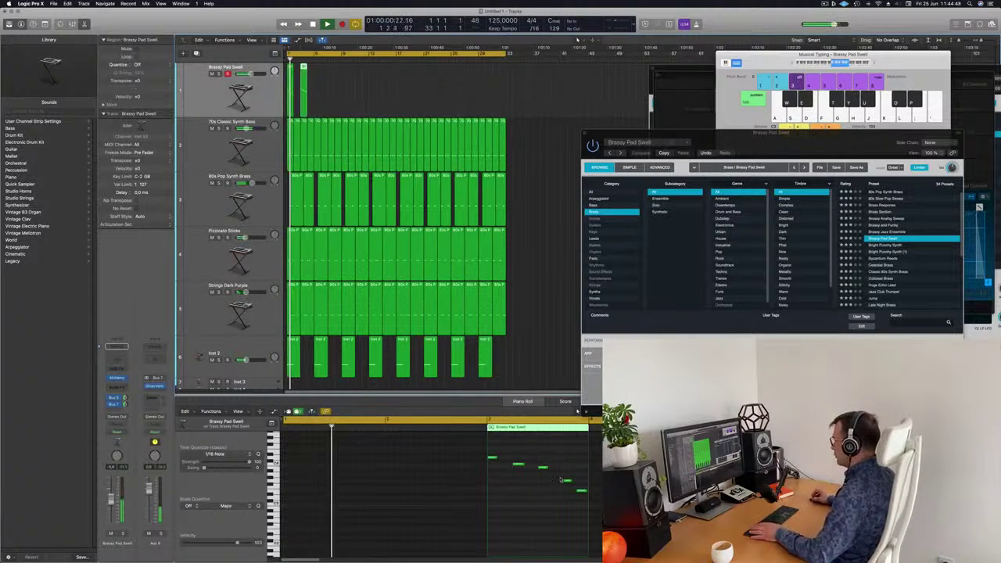
click(518, 464)
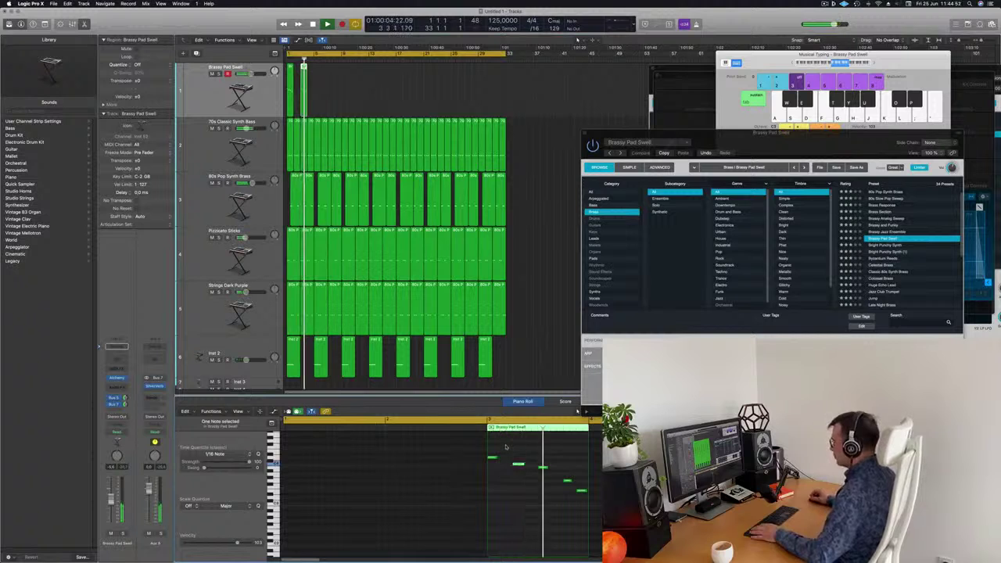
drag(491, 459, 518, 454)
key(space)
- Play the two Brassy Pad Swell regions, repeat the pair on every other bar up to bar 31, and play the result
drag(360, 93, 297, 105)
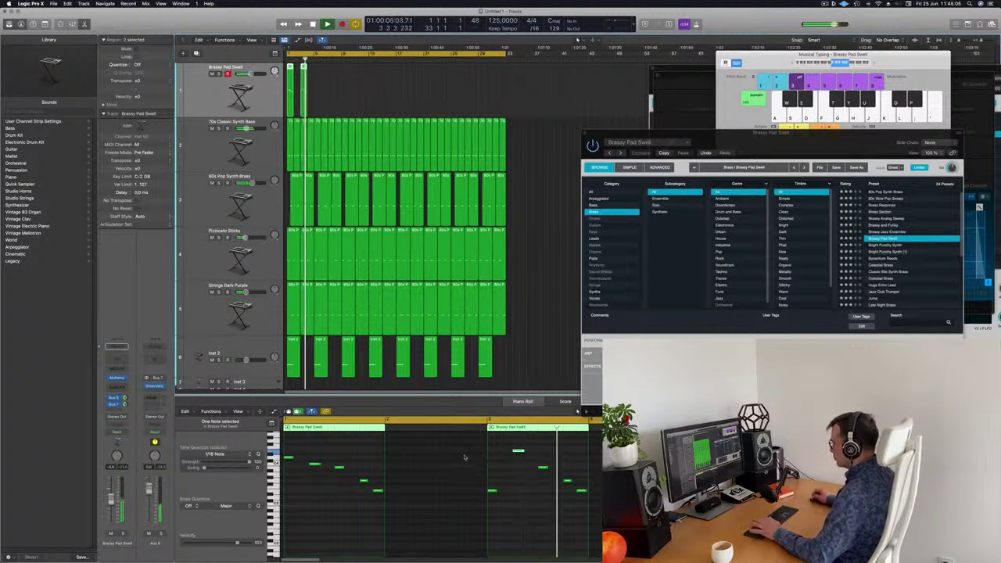
key(Return)
drag(345, 91, 291, 111)
key(space)
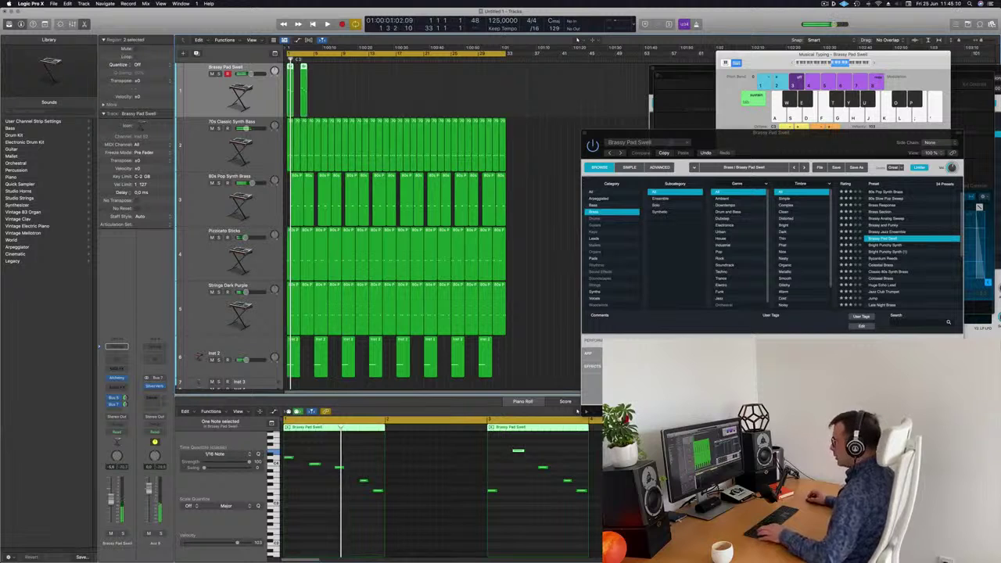
drag(289, 74, 377, 100)
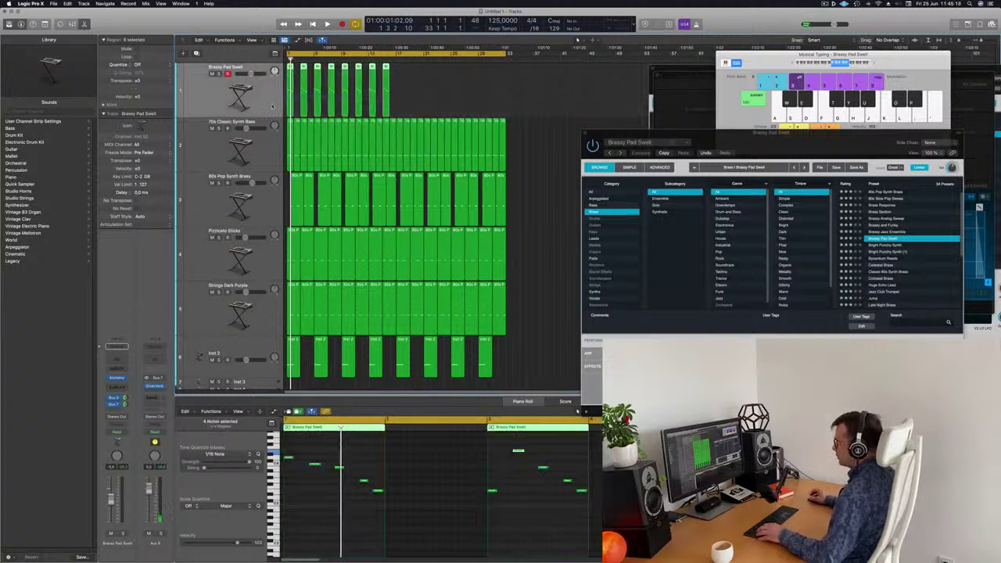
key(super+r)
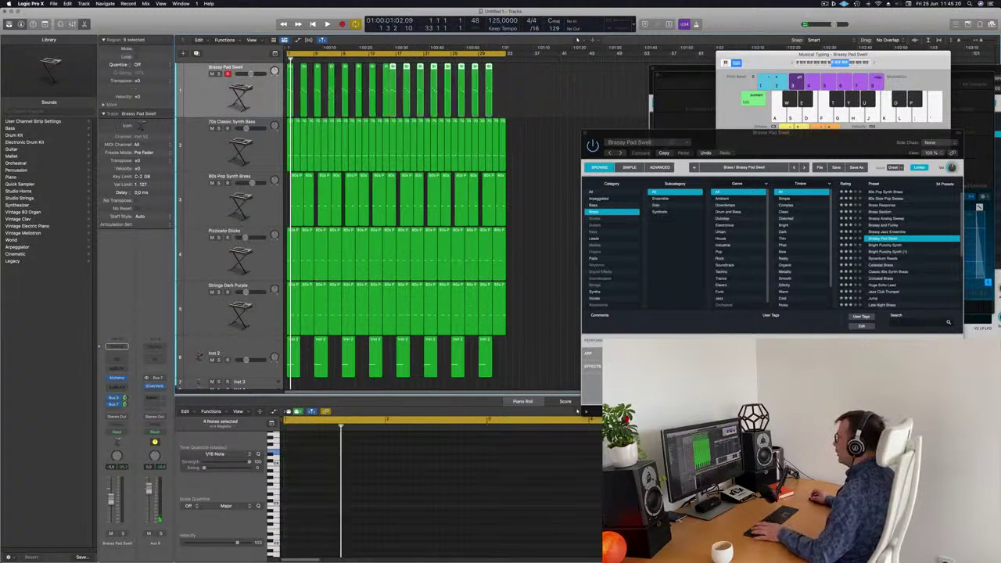
drag(396, 93, 388, 93)
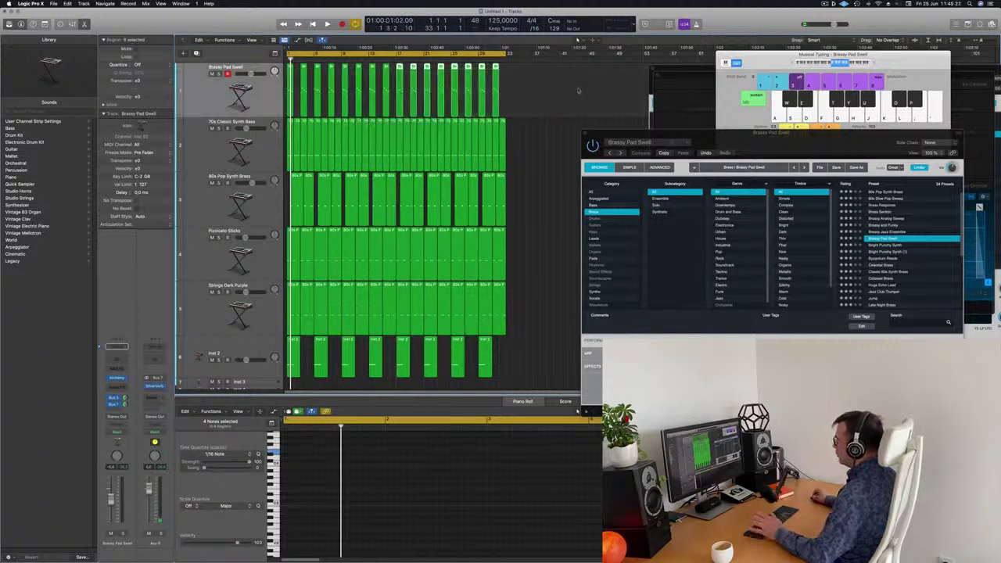
click(579, 91)
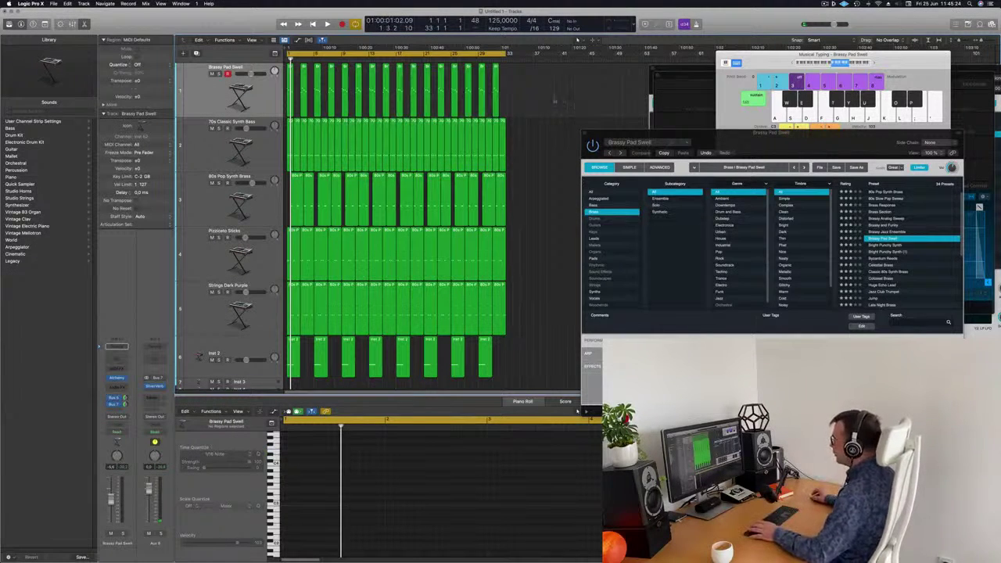
key(space)
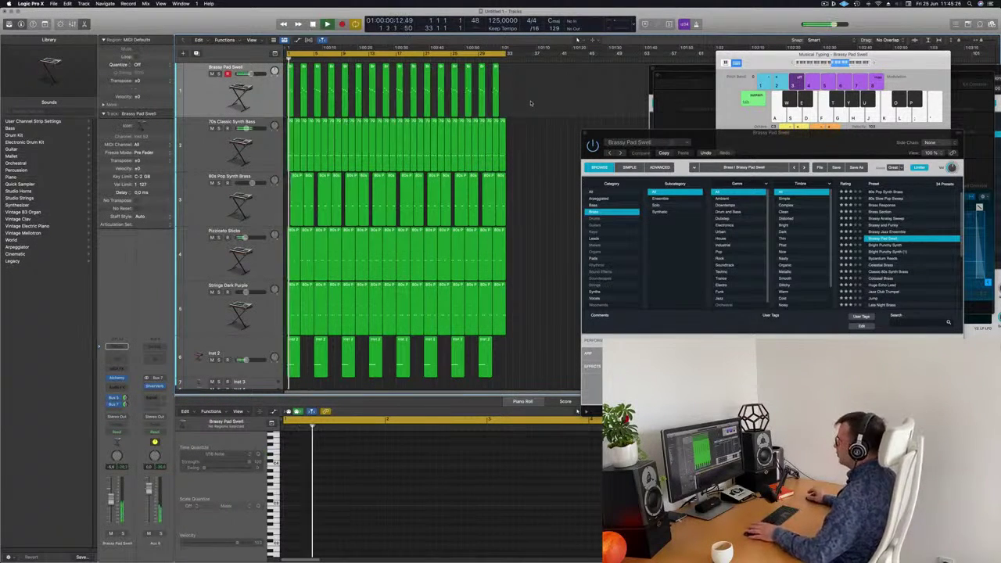
click(262, 103)
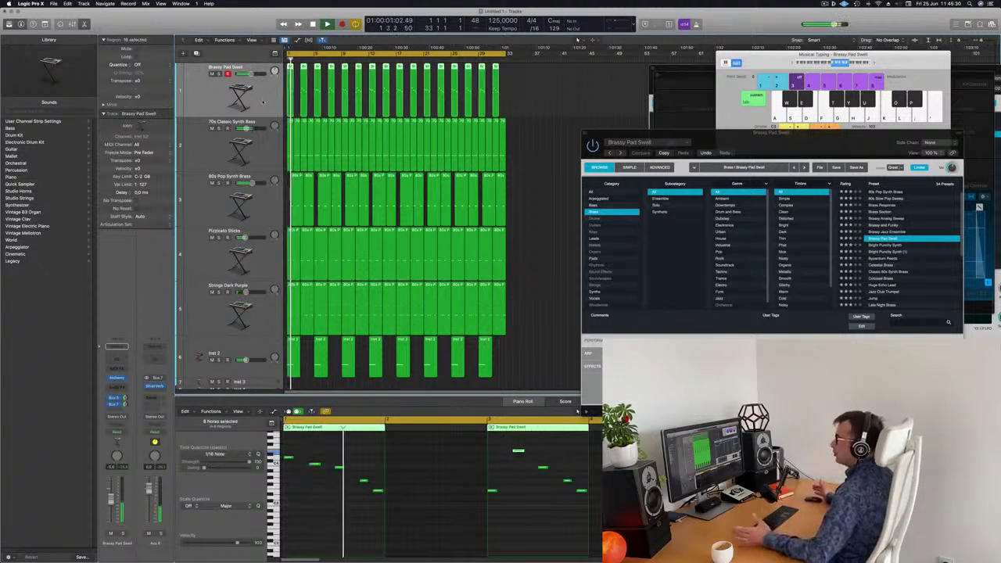
- Delete every second Inst 2 region, at bars 5, 13, 21 and 29
scroll(256, 136, down, 5)
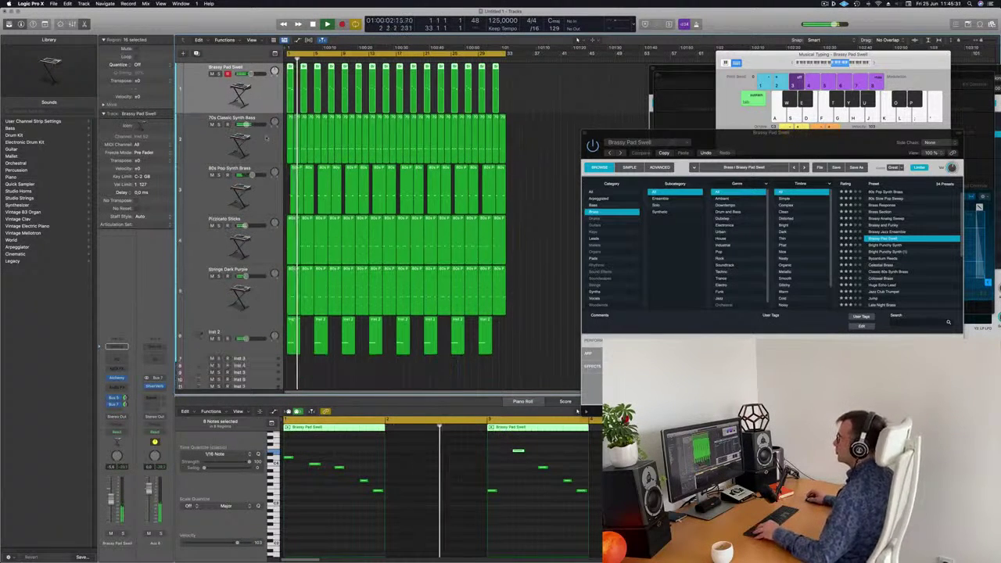
scroll(216, 99, down, 2)
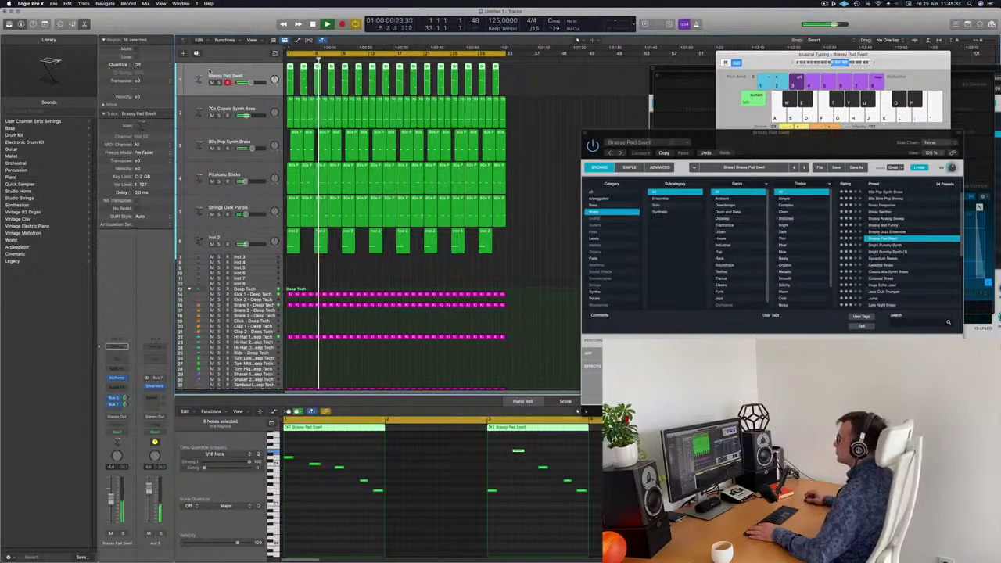
click(319, 247)
key(Delete)
click(261, 234)
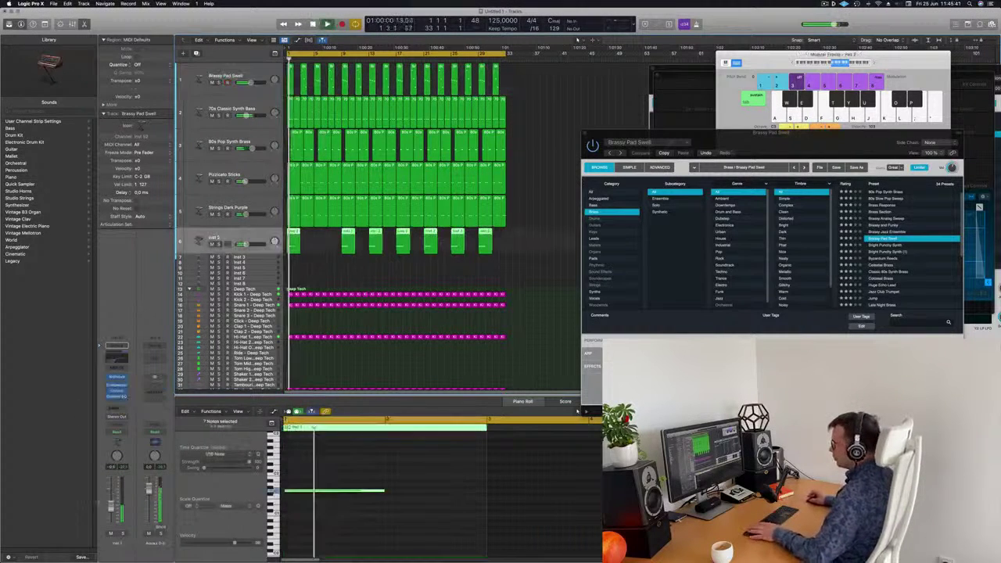
key(space)
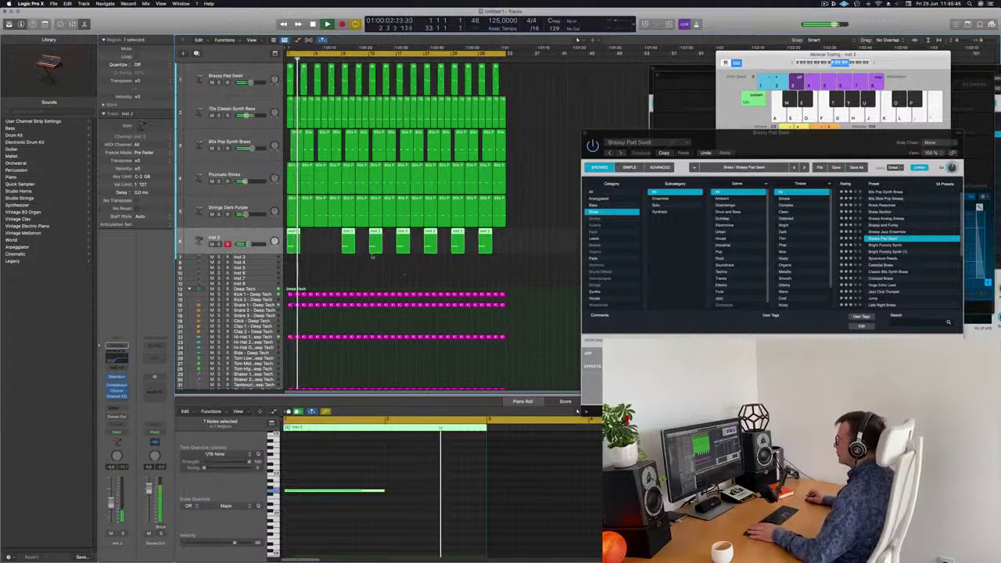
click(373, 247)
key(Delete)
click(430, 242)
key(Delete)
click(484, 244)
key(Delete)
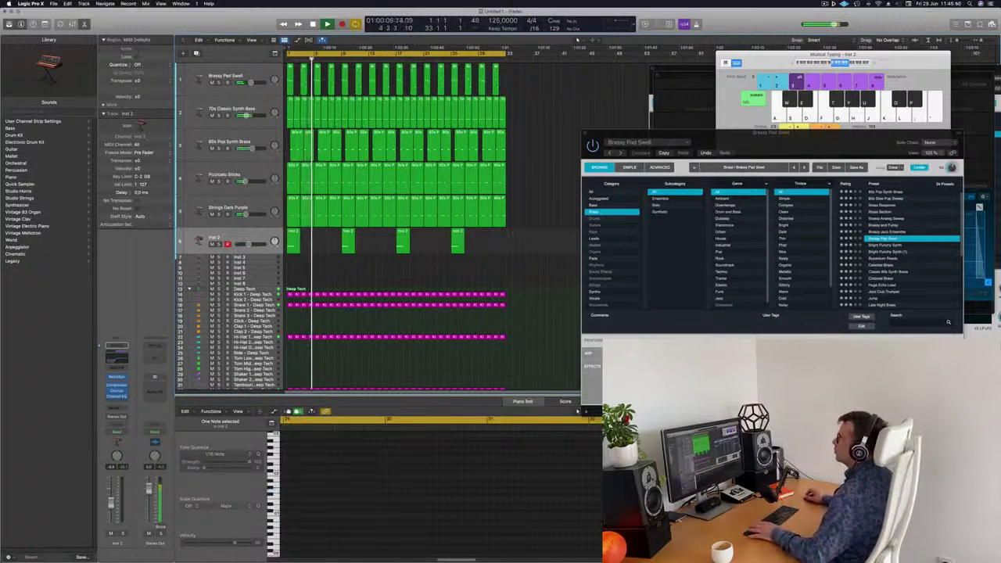
- Duplicate the Brassy Pad Swell track with its settings and copy the first region onto the new track at bar 1
click(240, 92)
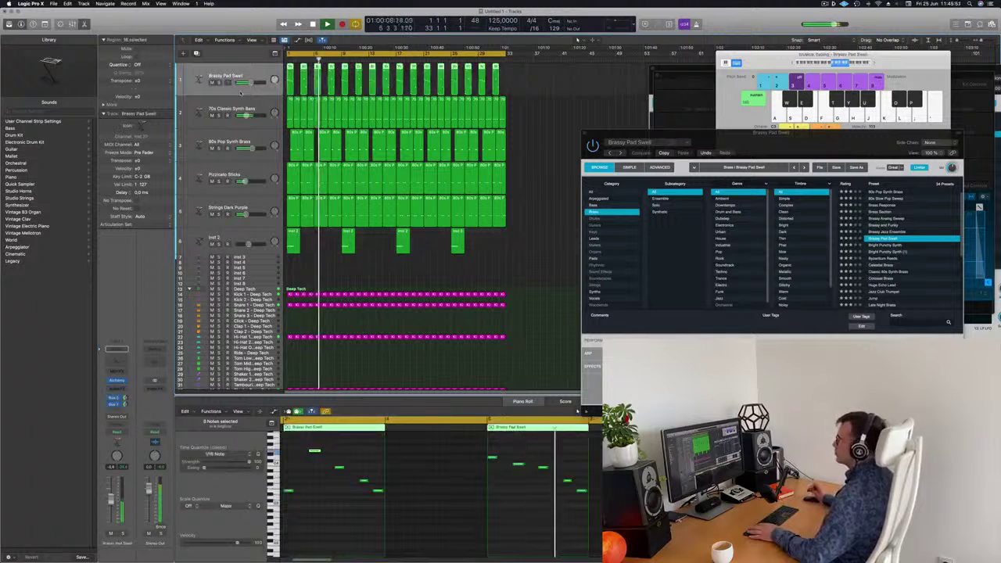
key(space)
key(space)
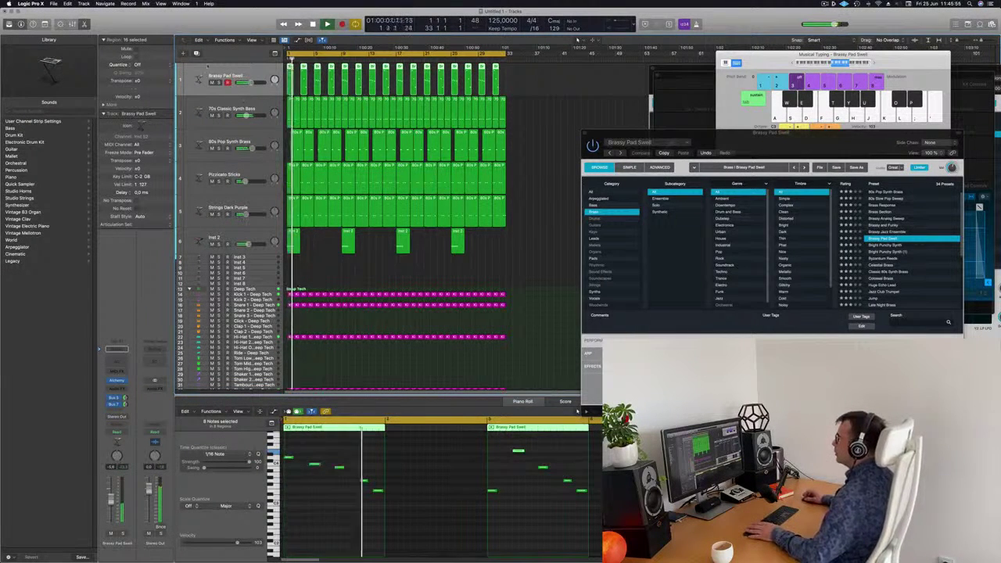
click(196, 53)
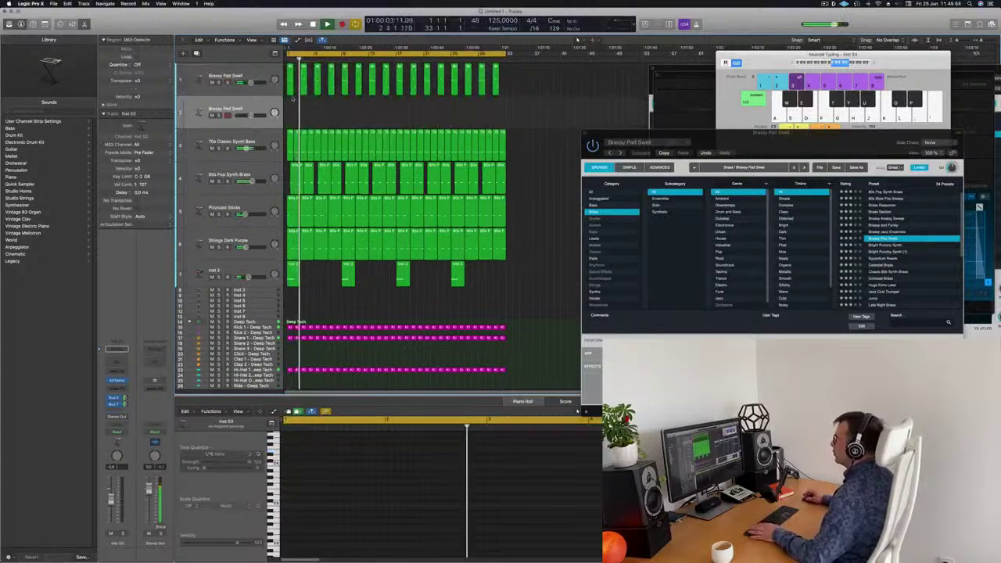
drag(291, 93, 290, 117)
key(space)
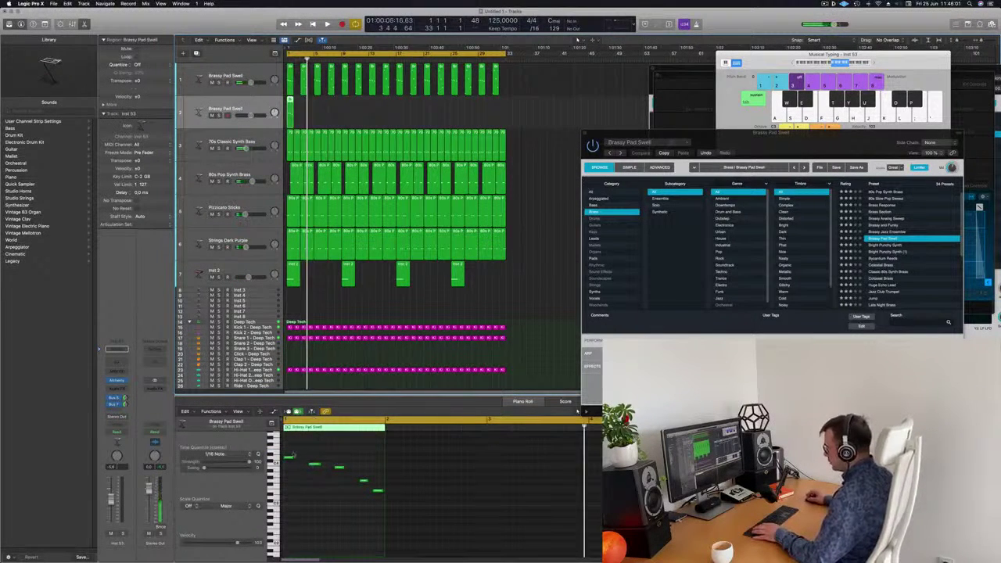
- Reduce the copied region to a three-note chord starting on bar 1 and lengthen its notes to nearly the full bar
drag(341, 466, 288, 467)
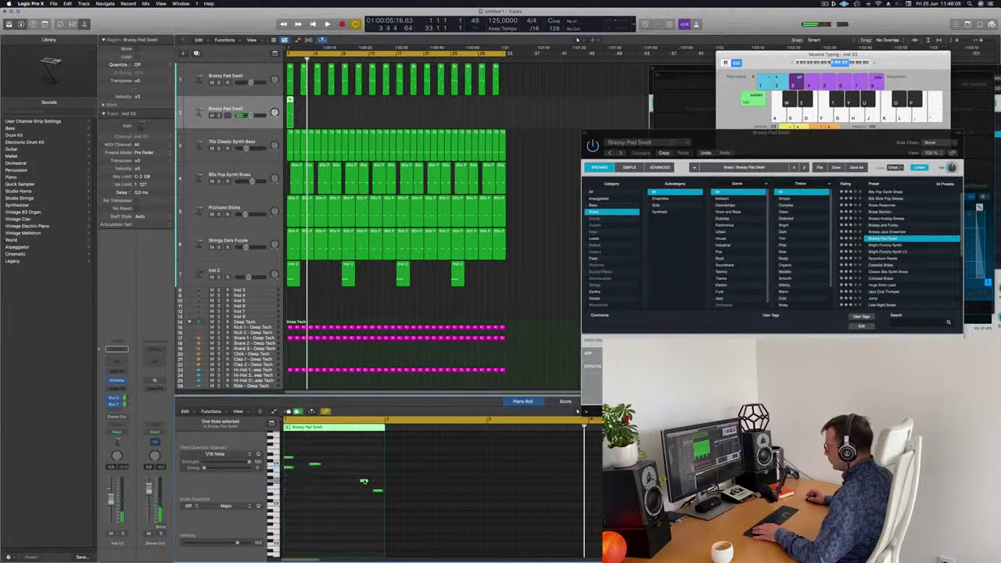
mouse_move(357, 480)
mouse_down()
mouse_move(287, 481)
mouse_move(393, 500)
mouse_up()
key(b)
key(space)
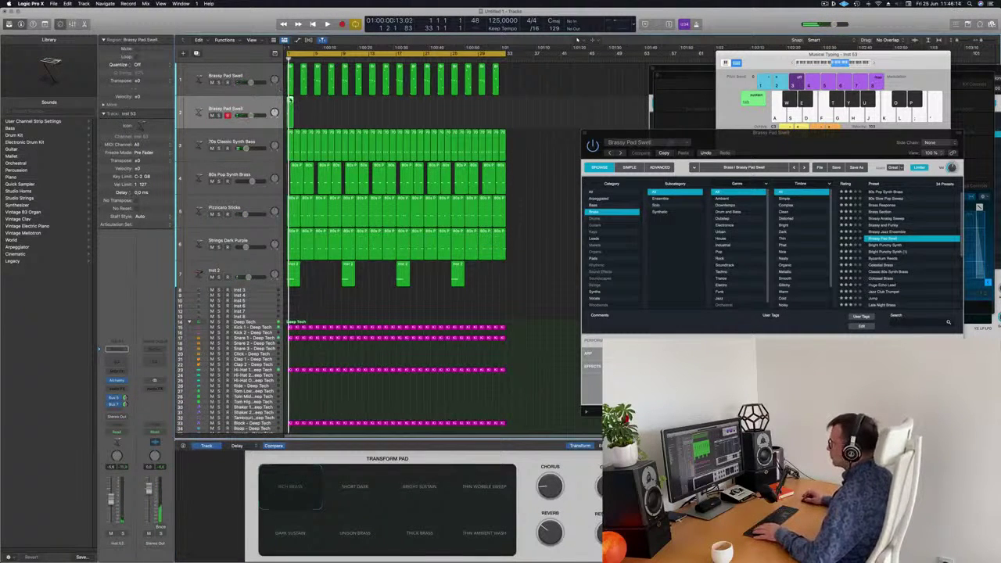
key(p)
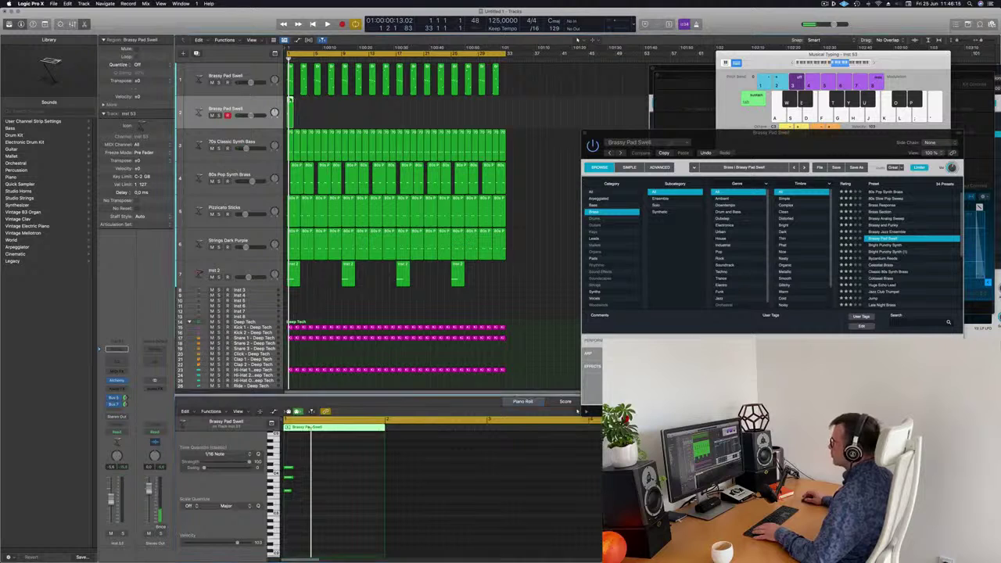
key(p)
key(p)
drag(309, 511, 382, 491)
- Load Alchemy's Deeper Emotion preset from the Pads category, sorted by rating, on the duplicated Brassy Pad Swell track and play the beat
click(261, 102)
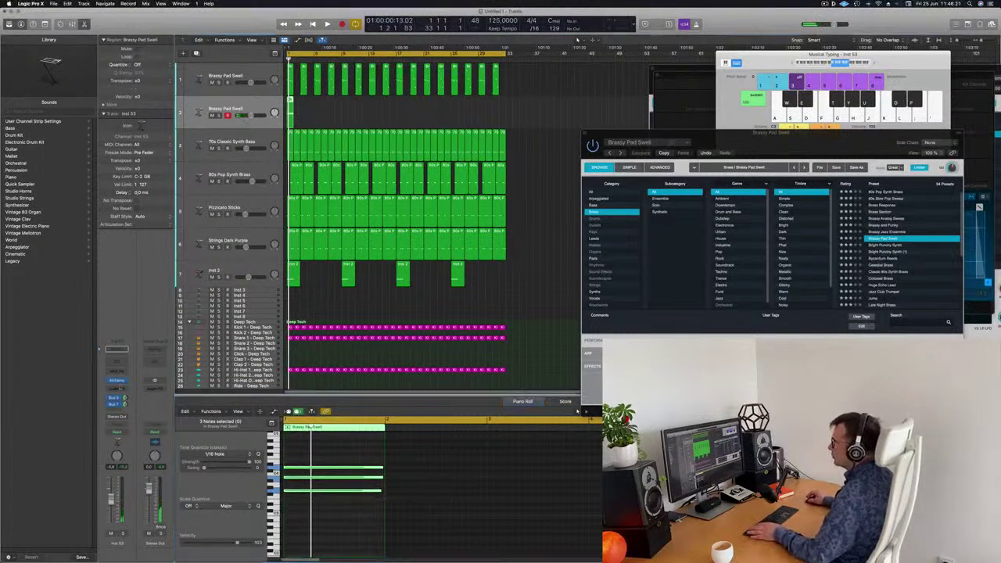
click(117, 381)
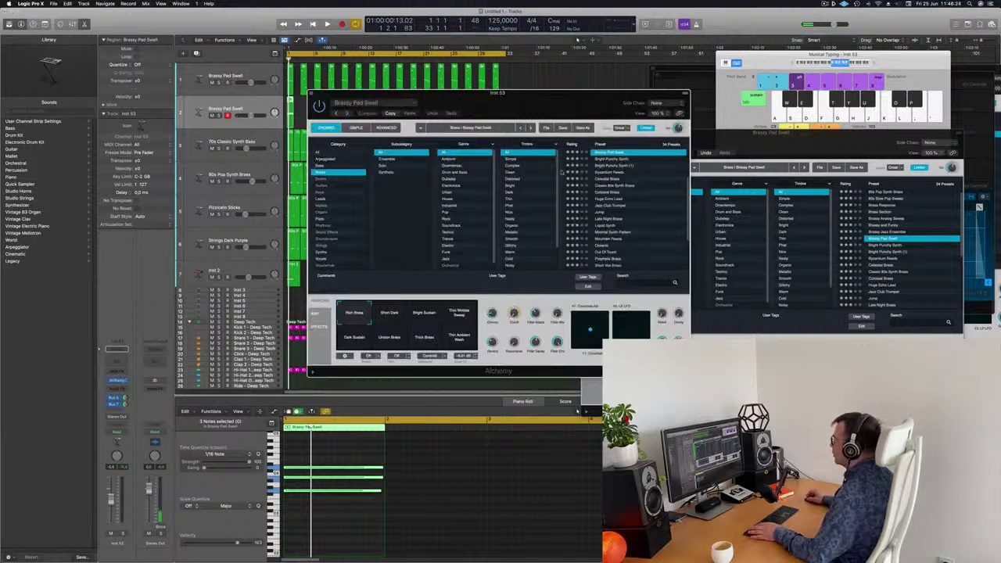
click(320, 218)
click(578, 146)
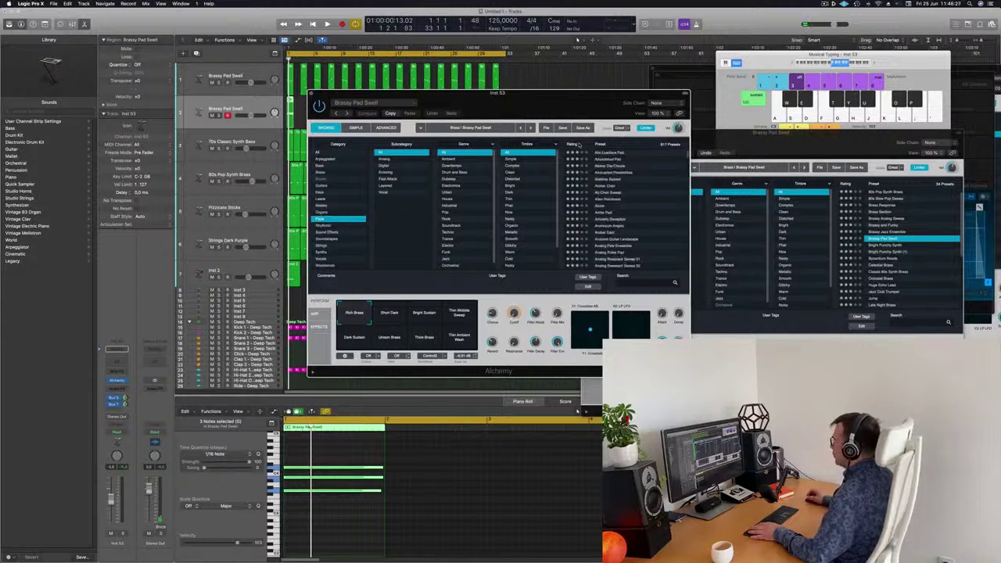
scroll(599, 154, up, 4)
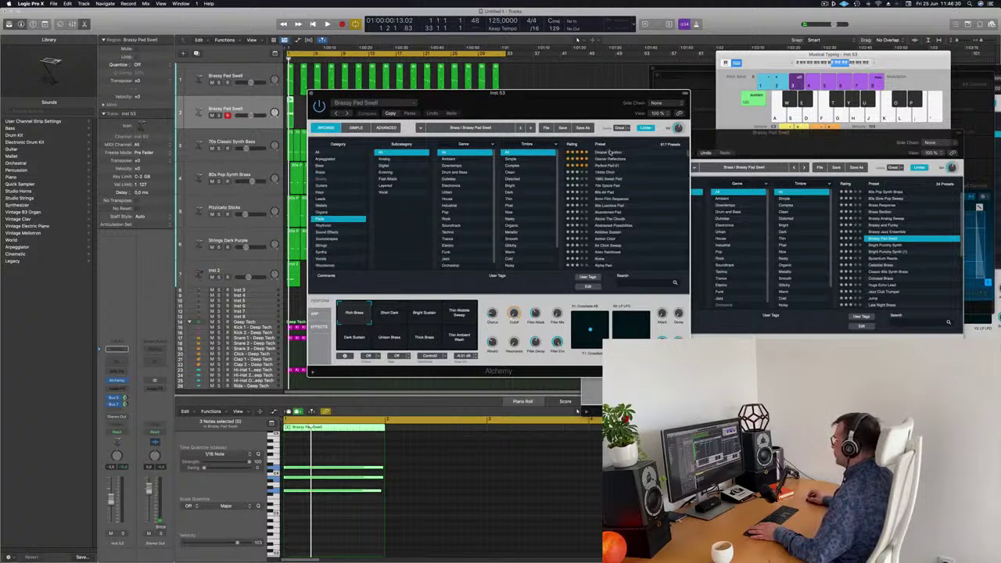
drag(582, 115, 740, 91)
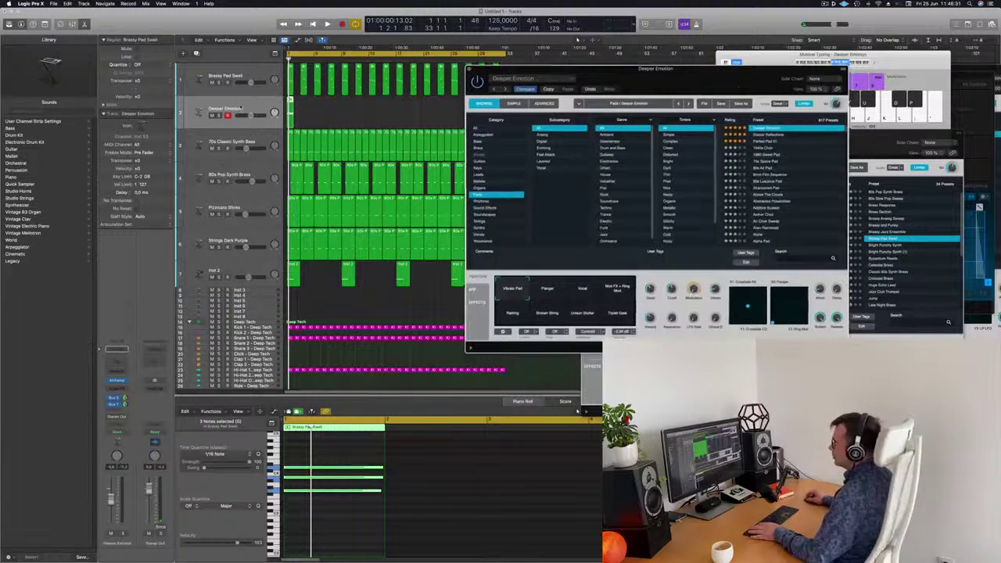
click(92, 530)
key(space)
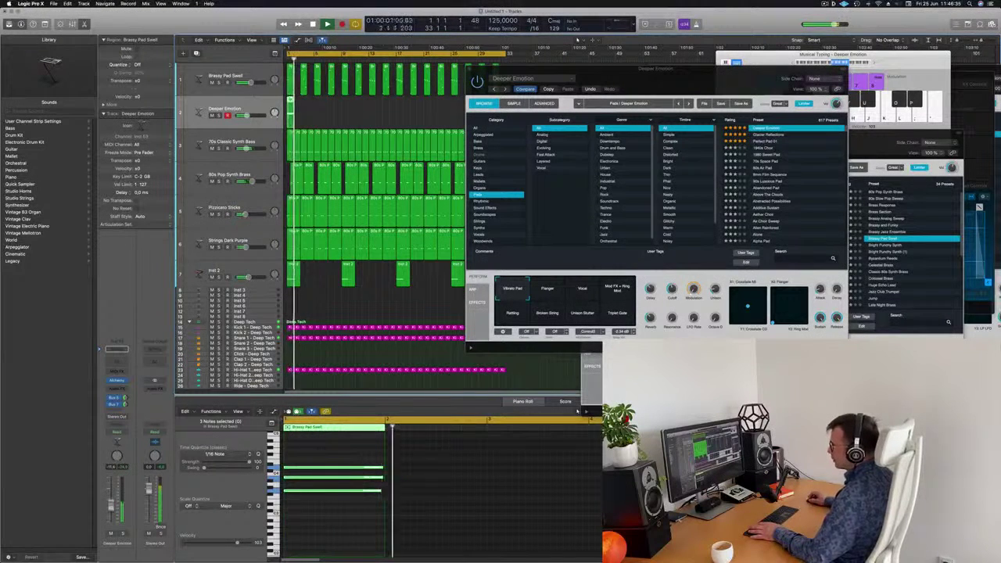
drag(633, 82, 791, 83)
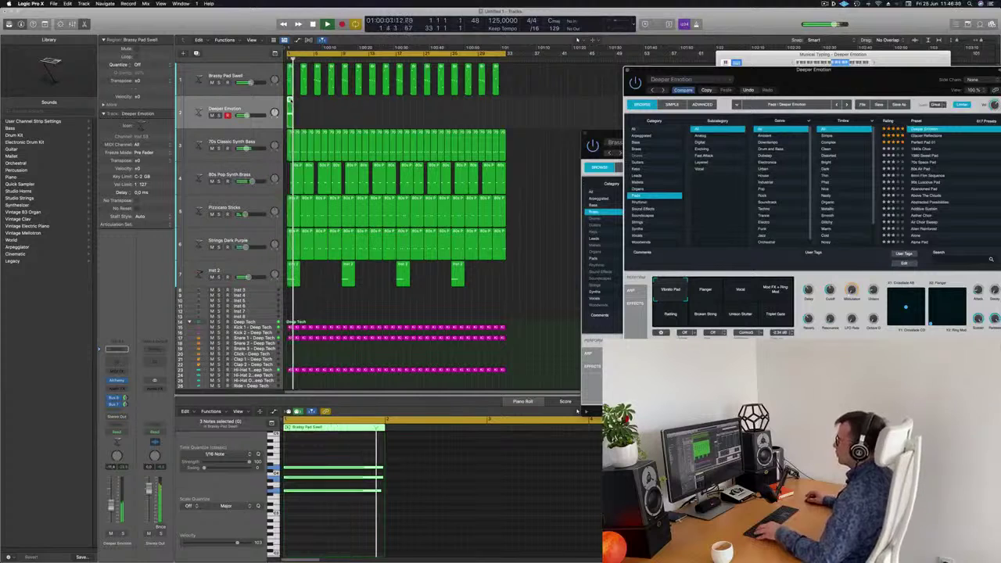
- Move the pad chord region to bar 2, repeat it on every even bar up to bar 32, and play from the start
drag(289, 100, 298, 101)
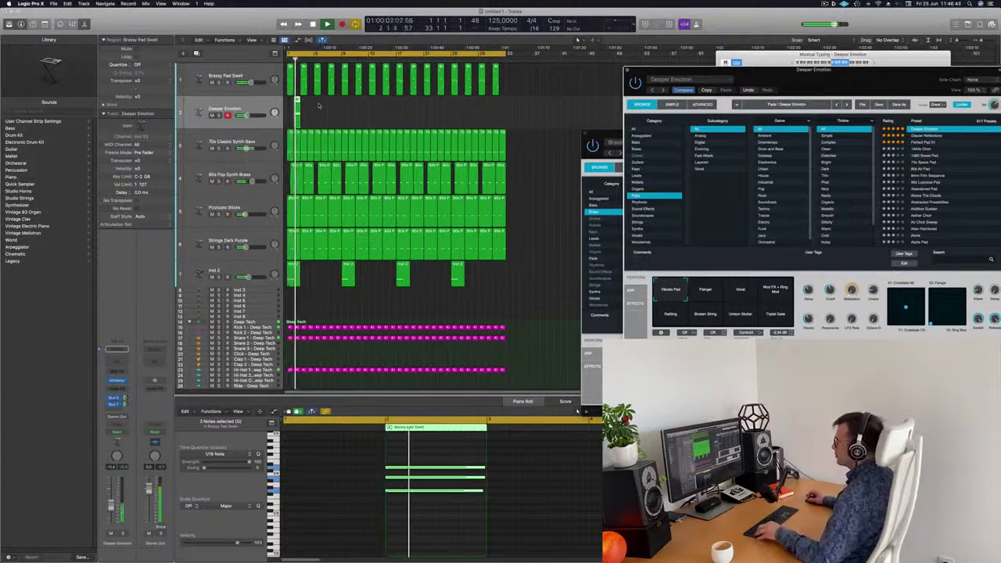
drag(298, 107, 383, 106)
drag(297, 102, 410, 112)
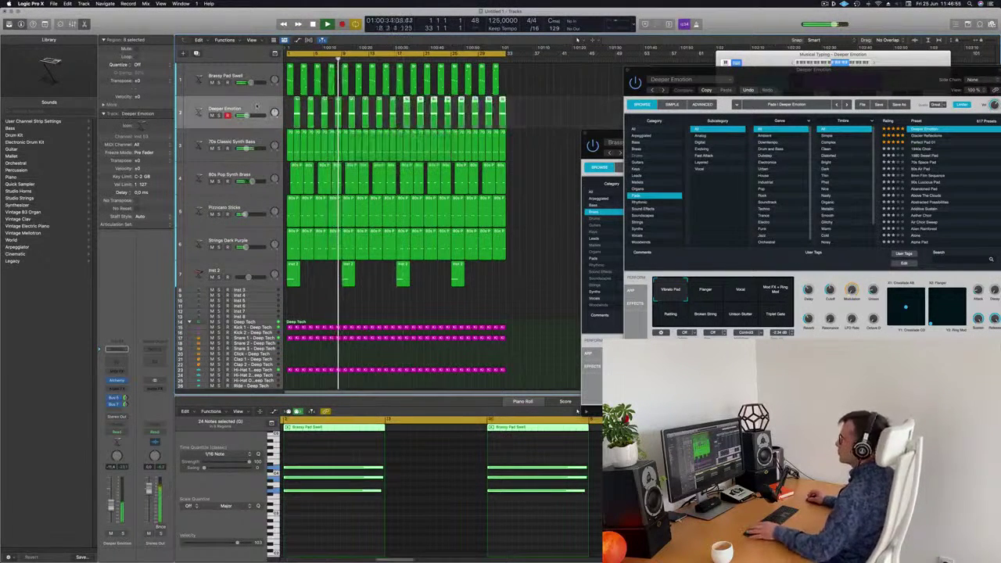
key(Return)
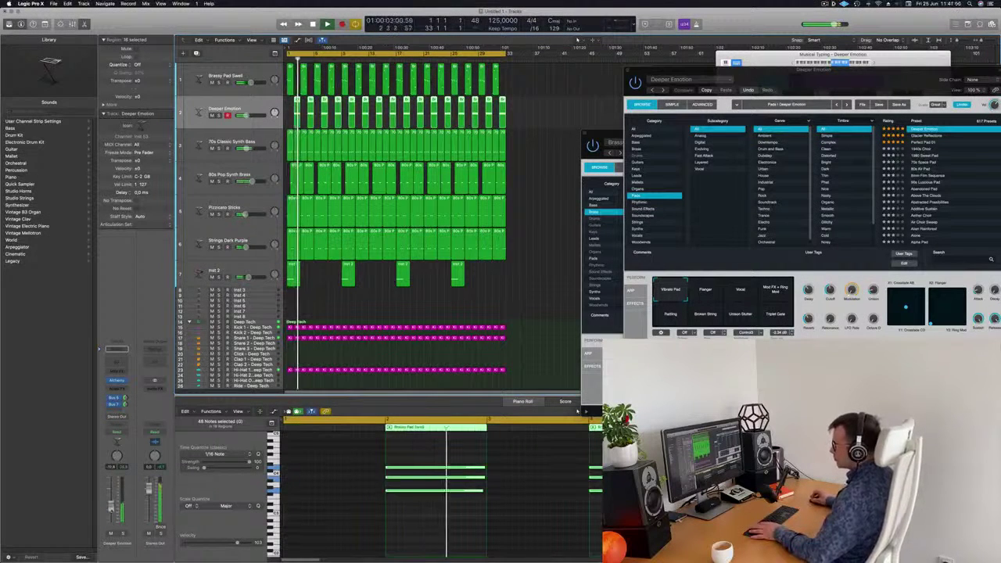
- Add a Compressor to the Deeper Emotion track, side-chained to Inst 9 with a ratio of 4.3:1
click(117, 388)
mouse_move(123, 423)
click(175, 422)
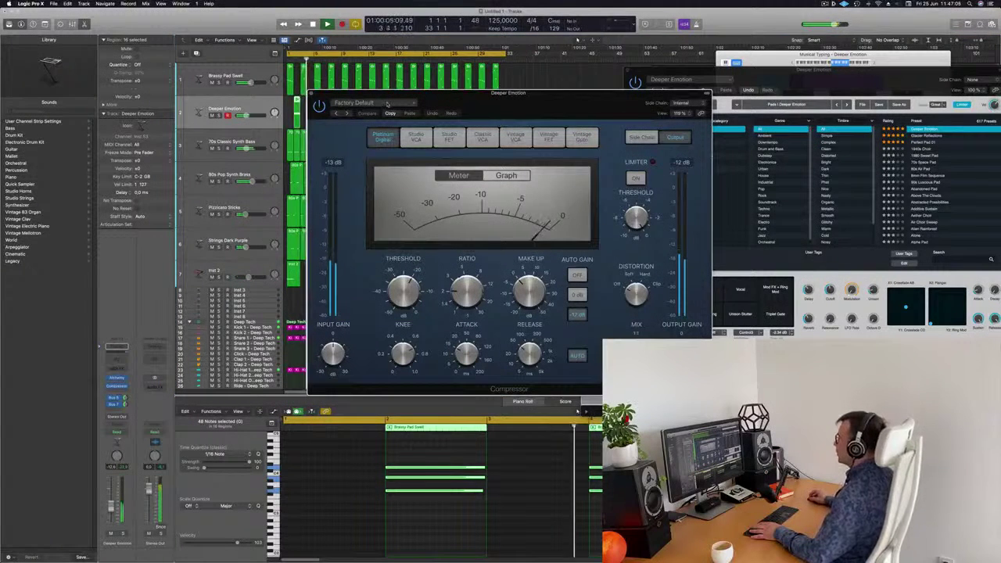
click(687, 103)
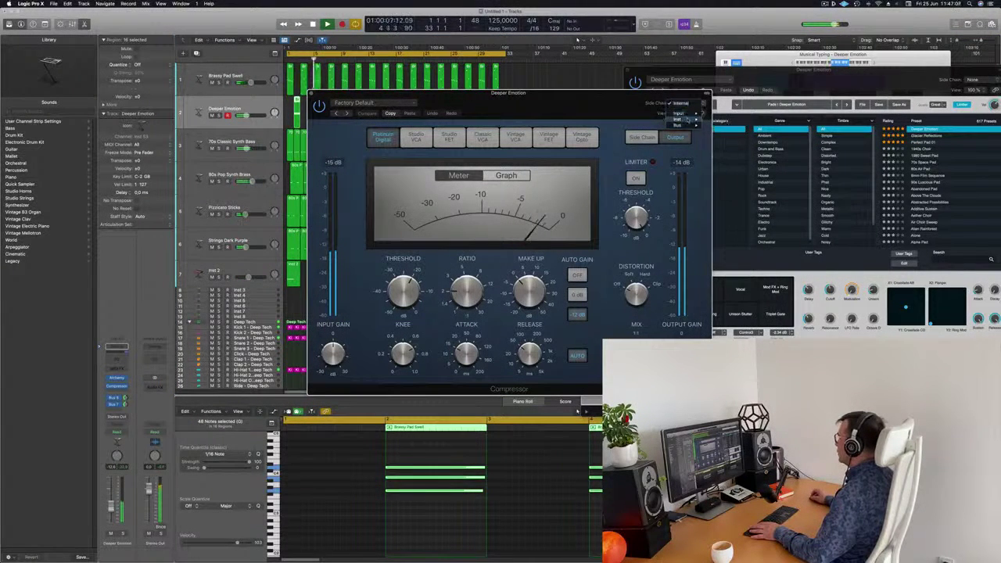
mouse_move(677, 118)
click(731, 168)
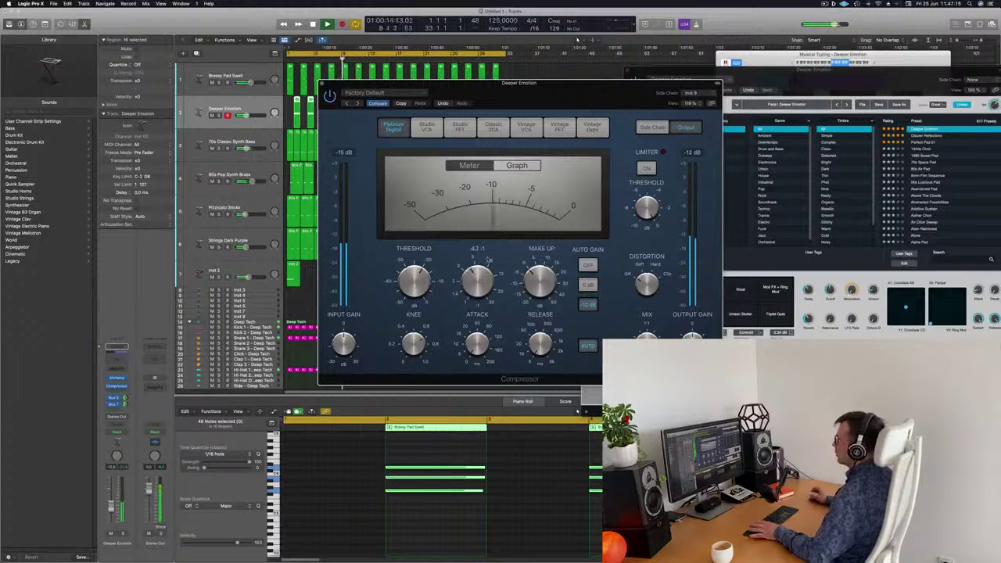
key(space)
key(space)
click(321, 83)
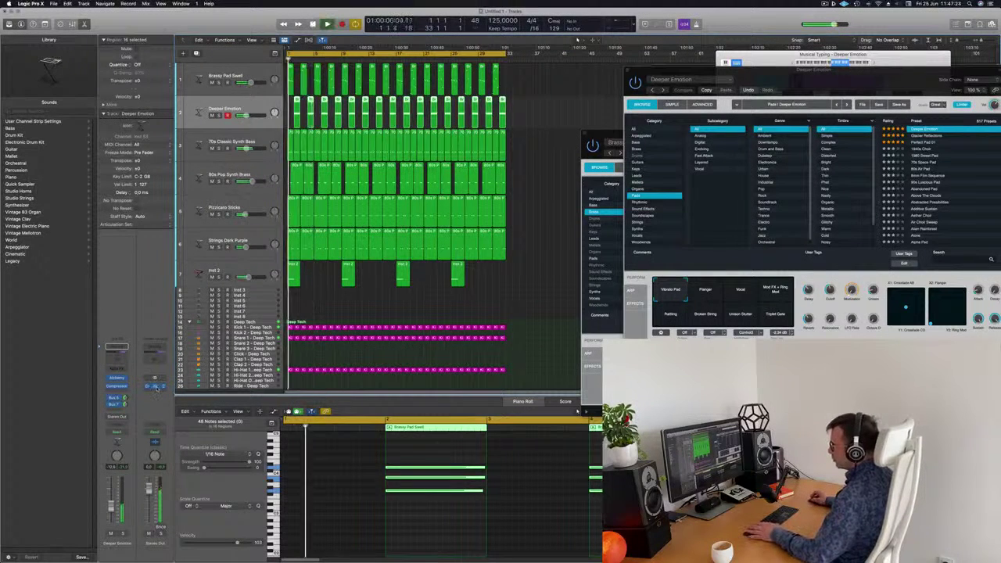
- Bypass the Stereo Out compressor and add one to Aux 8, side-chained to Inst 9 with a threshold of -14.5 dB
click(154, 386)
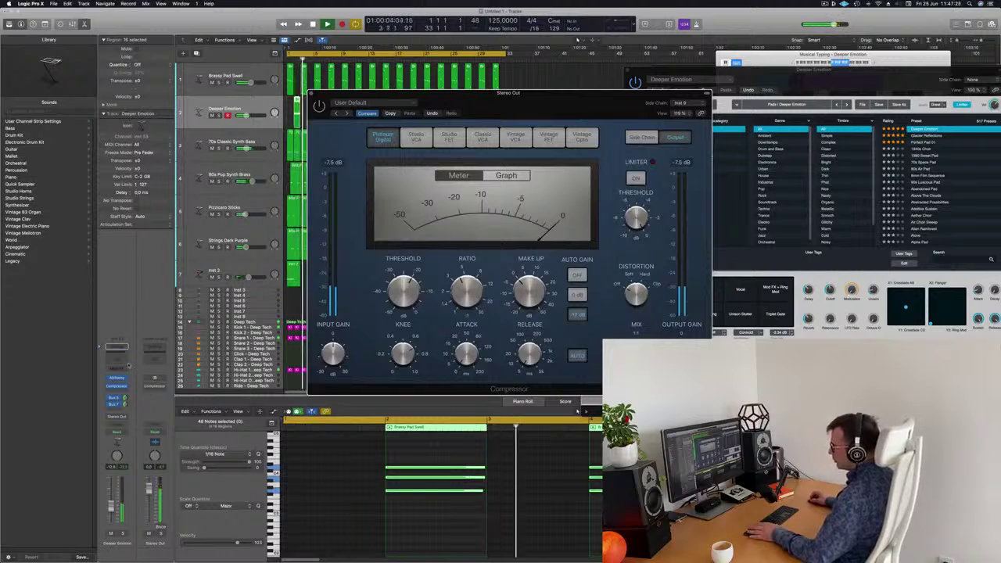
click(114, 399)
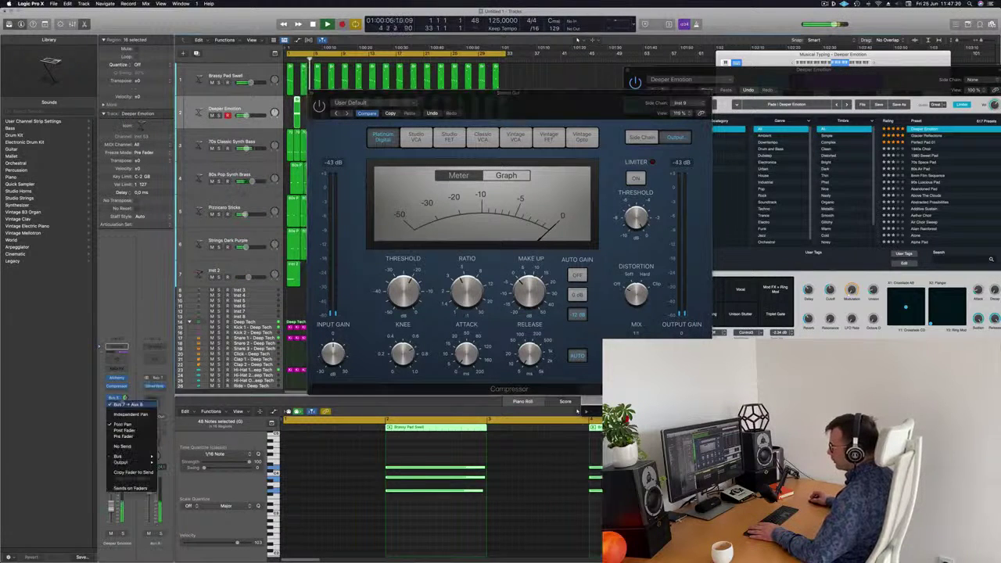
click(121, 381)
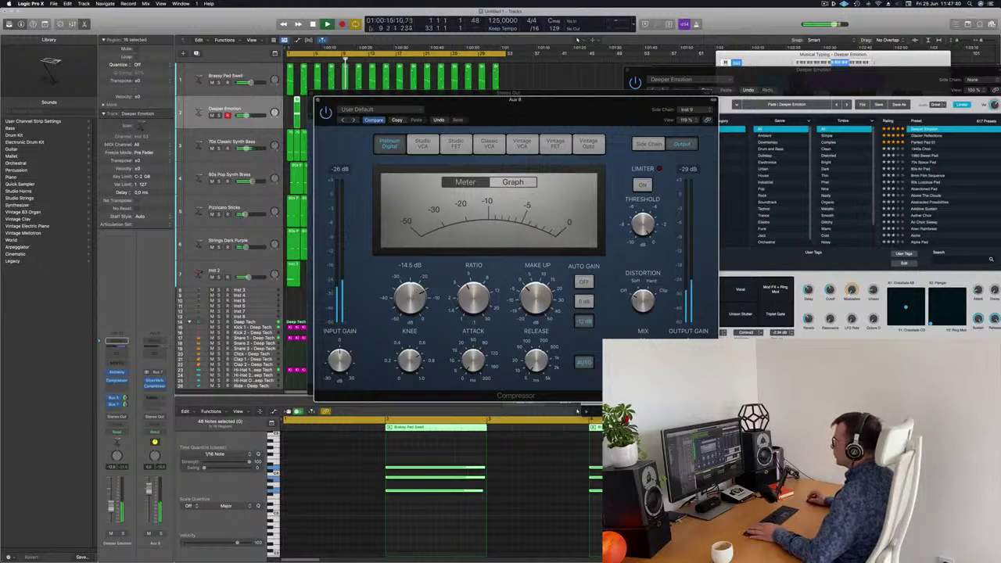
click(318, 100)
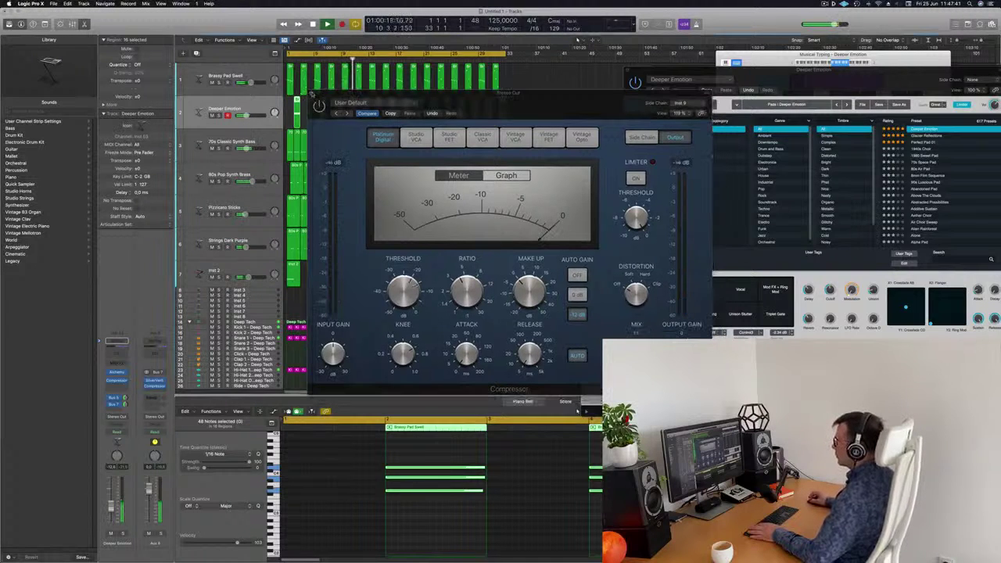
click(312, 93)
- Add a send from the Inst 2 track to Bus 7, raise its level, and play the beat from the start
key(super+Left)
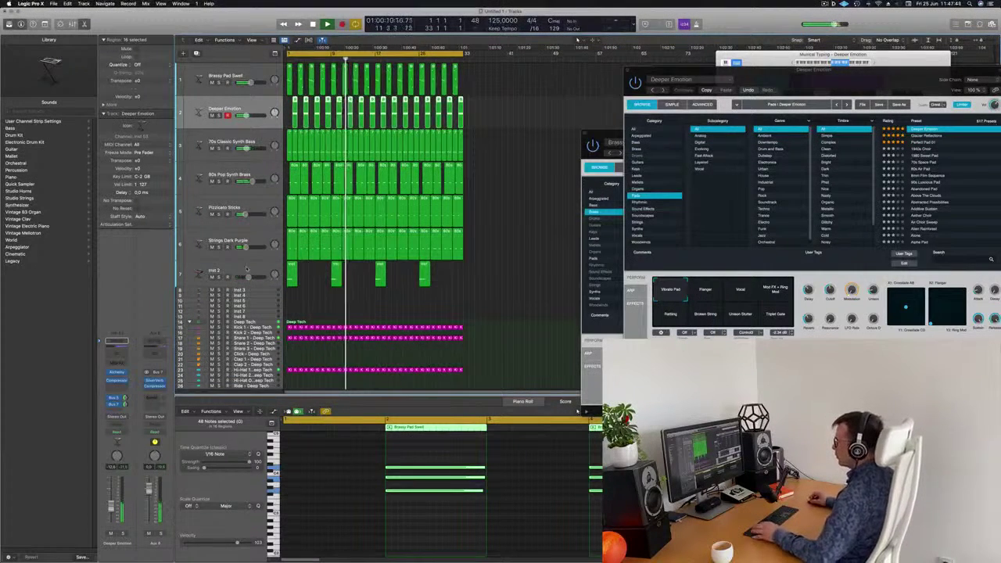
click(201, 274)
key(Return)
click(116, 407)
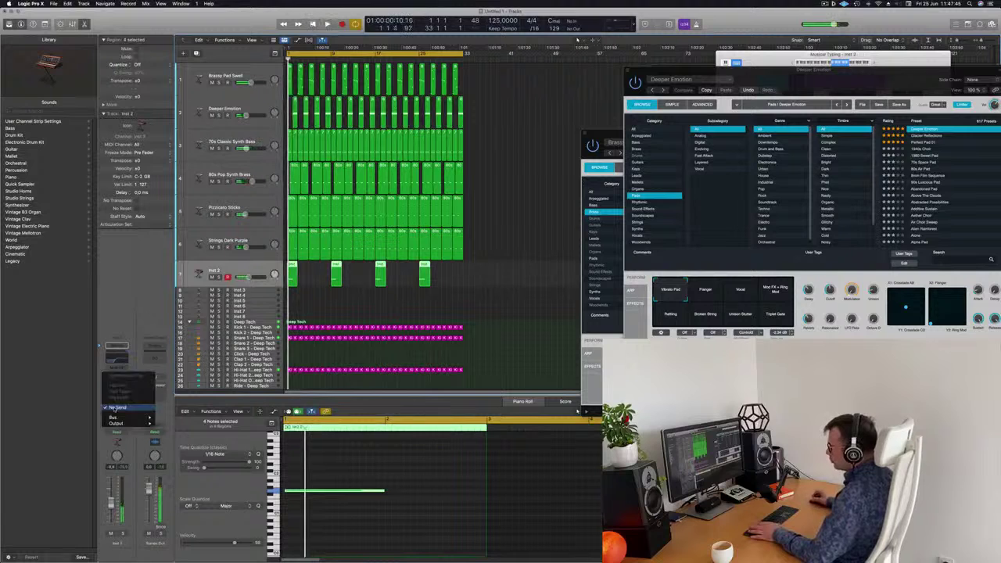
mouse_move(117, 417)
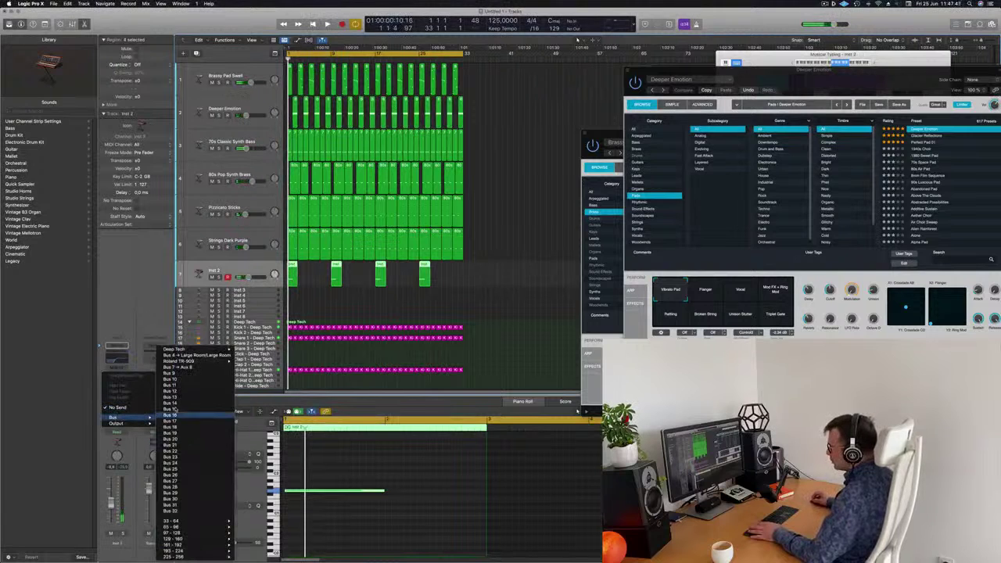
click(193, 368)
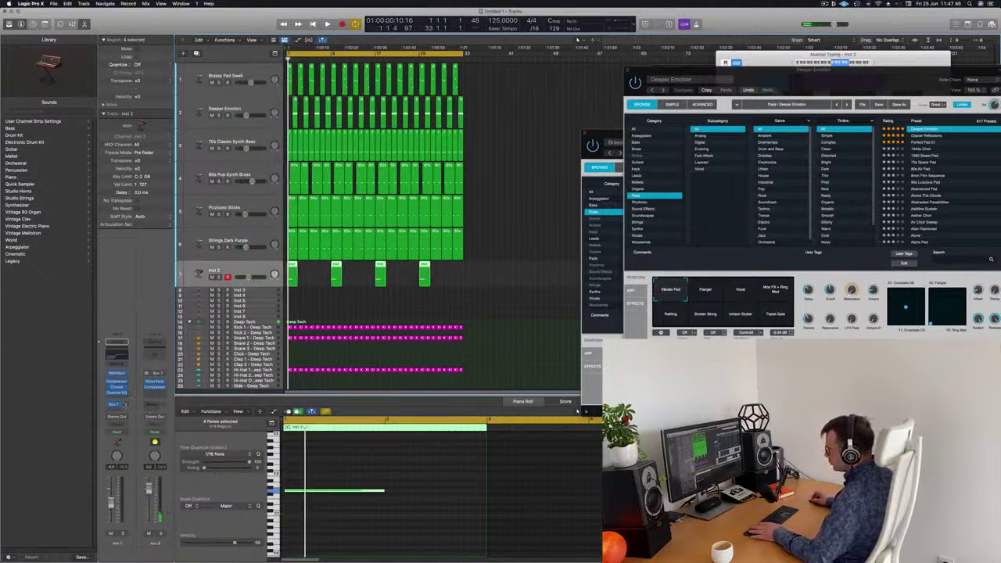
key(space)
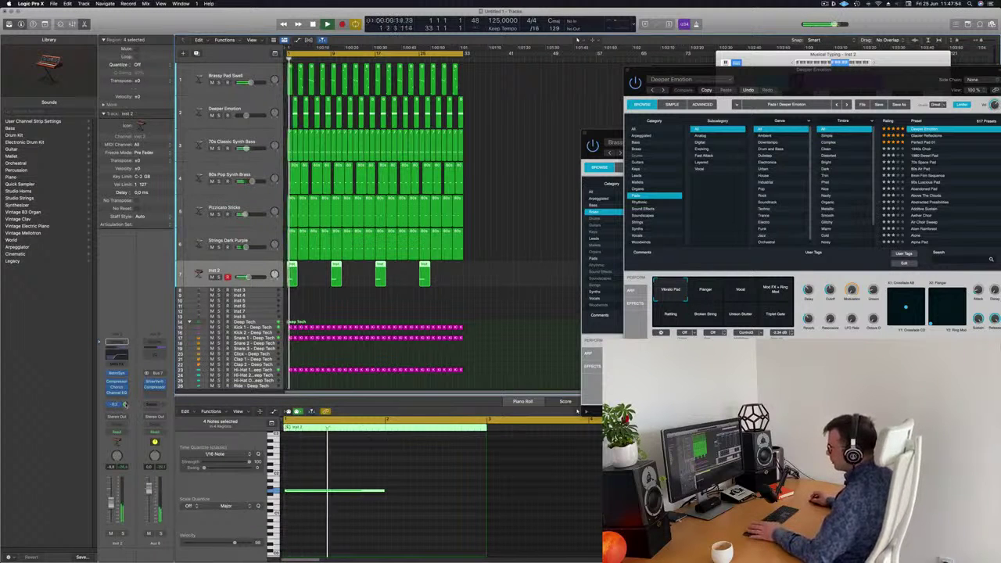
- In Inst 2's Channel EQ, set the 2500 Hz band to -0.4 dB and the high shelf to 3060 Hz at +6.4 dB
click(123, 355)
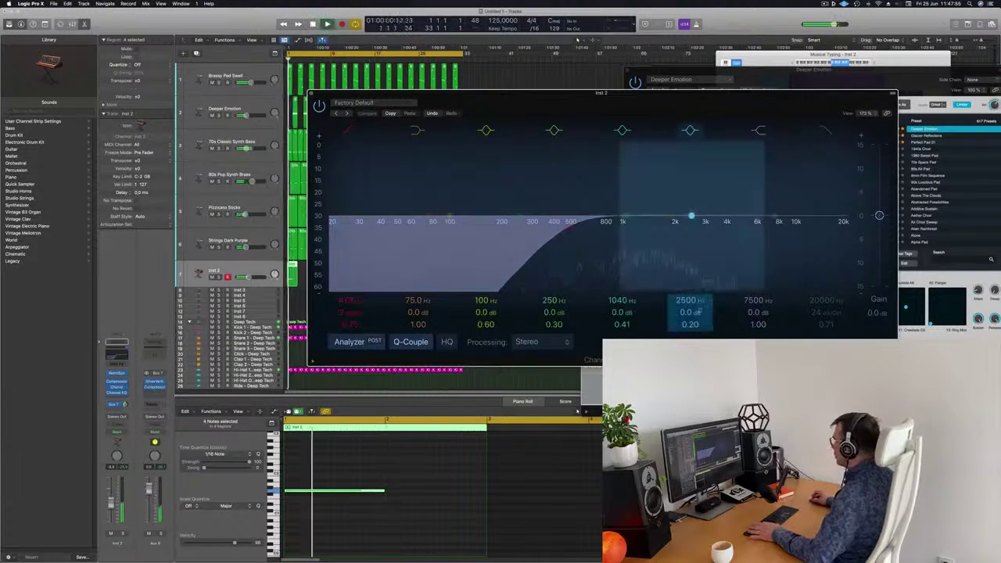
drag(694, 312, 694, 316)
drag(758, 313, 759, 304)
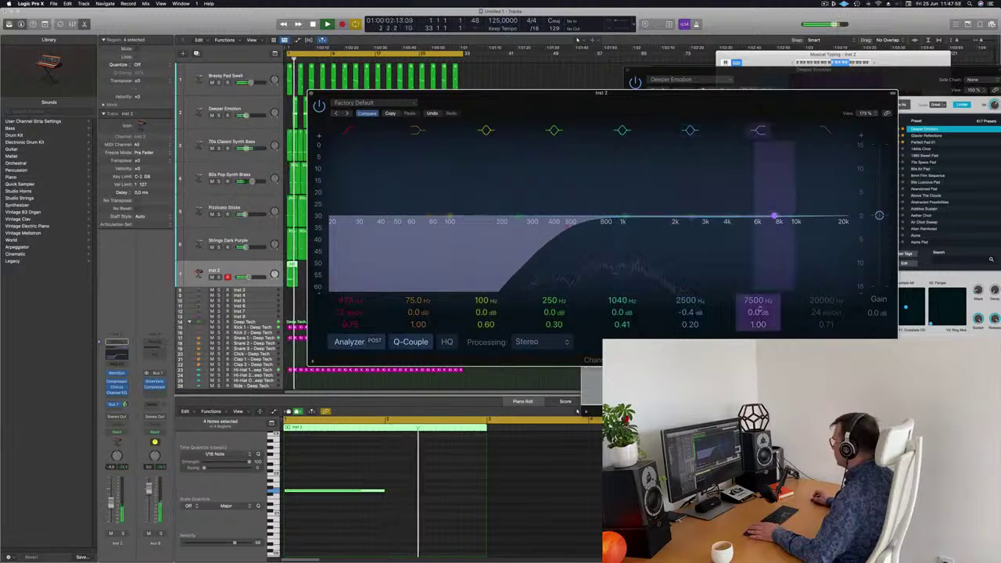
drag(774, 212, 702, 202)
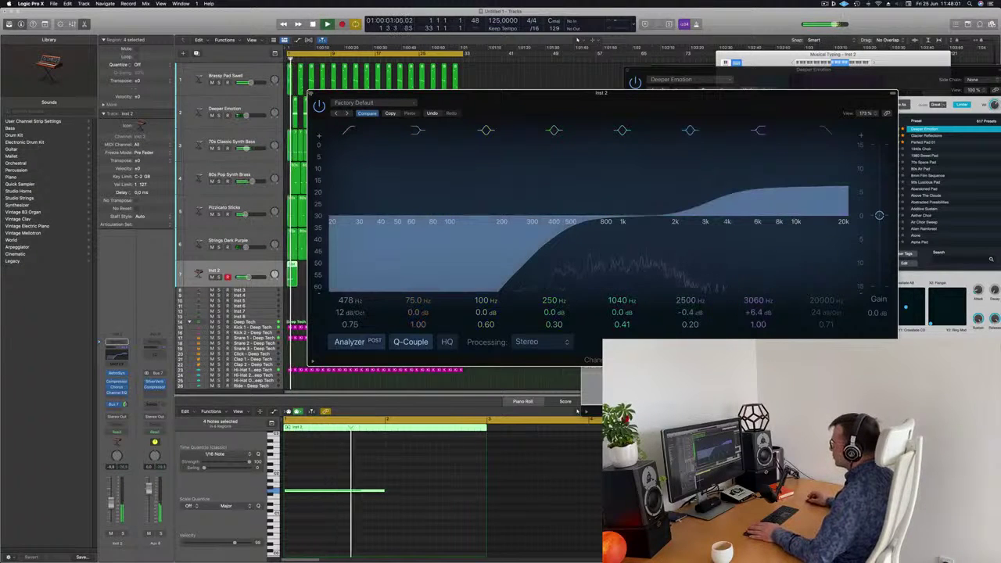
click(311, 93)
- Raise the Retro Synth filter cutoff slightly on Inst 2, lower that track's volume, and select the Deeper Emotion track
key(space)
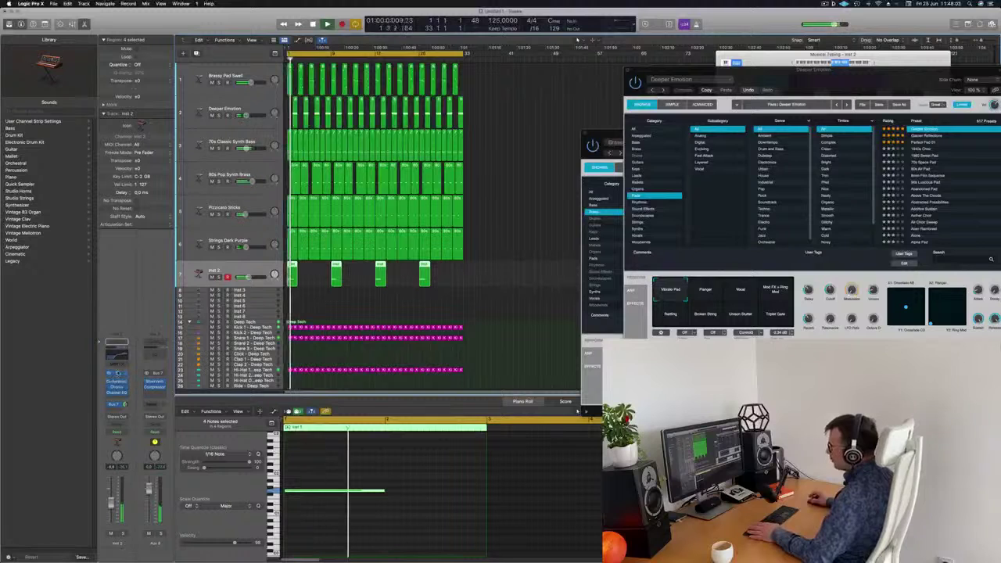
click(119, 374)
drag(584, 186, 591, 187)
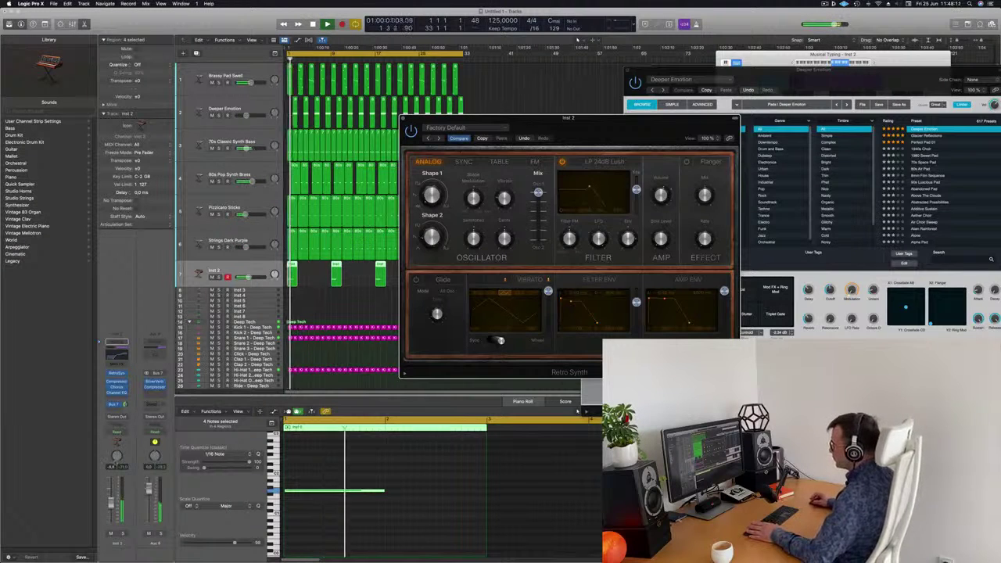
drag(111, 507, 111, 508)
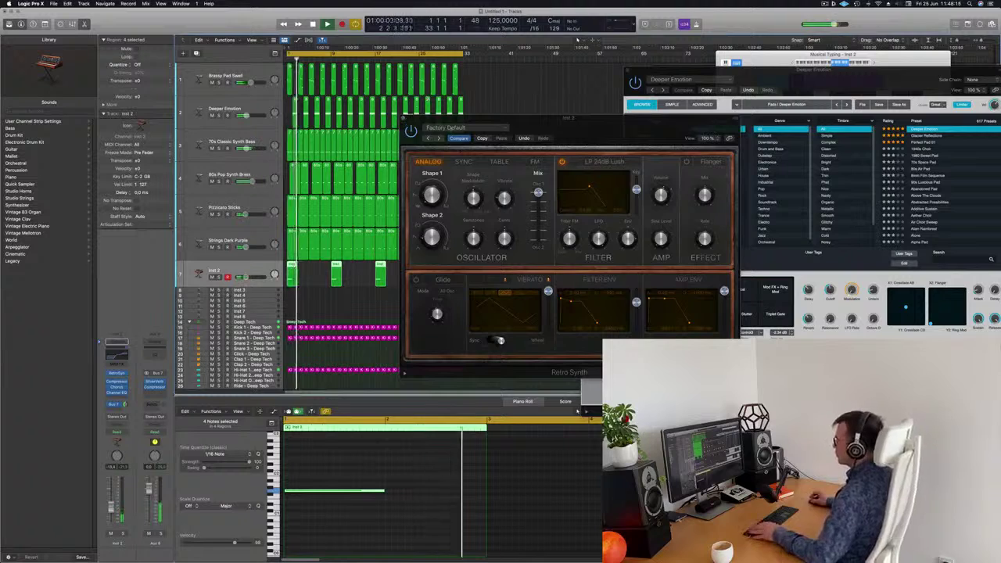
click(408, 122)
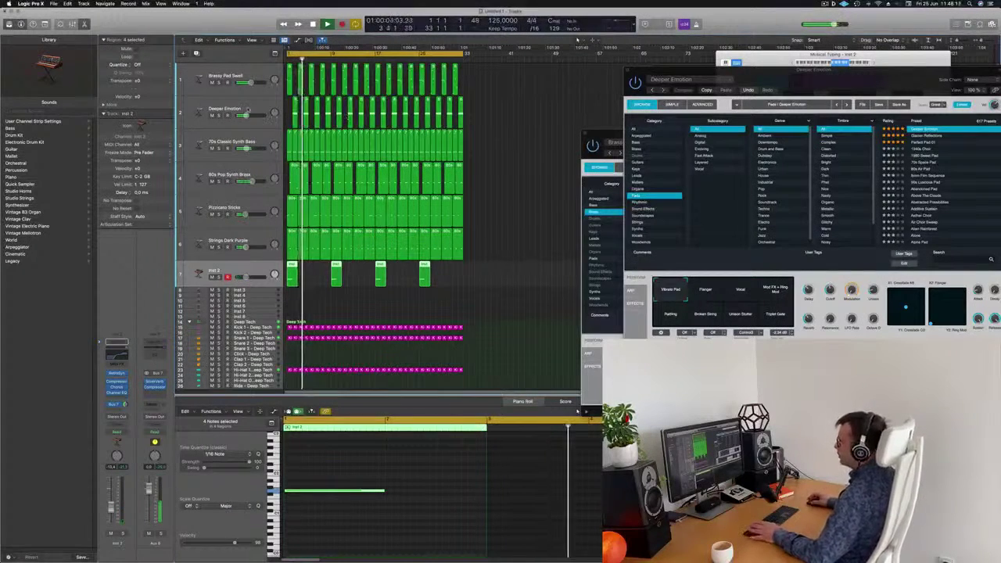
click(251, 108)
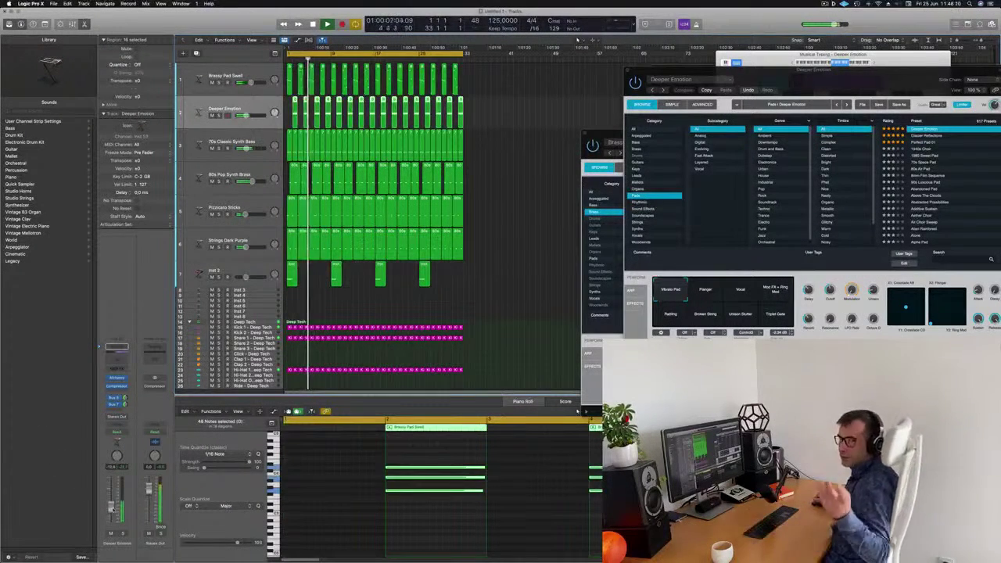